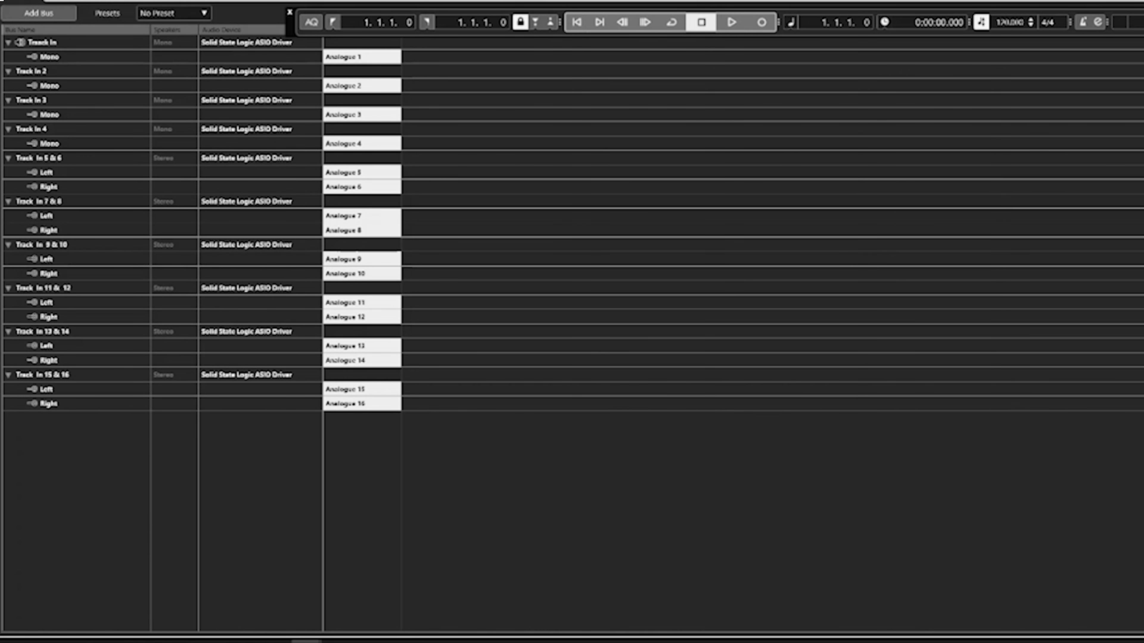
Step: Save the input bus setup as a preset named "All Channels Big Six Inputs"
{"action": "left_click", "coordinate": [76, 1]}
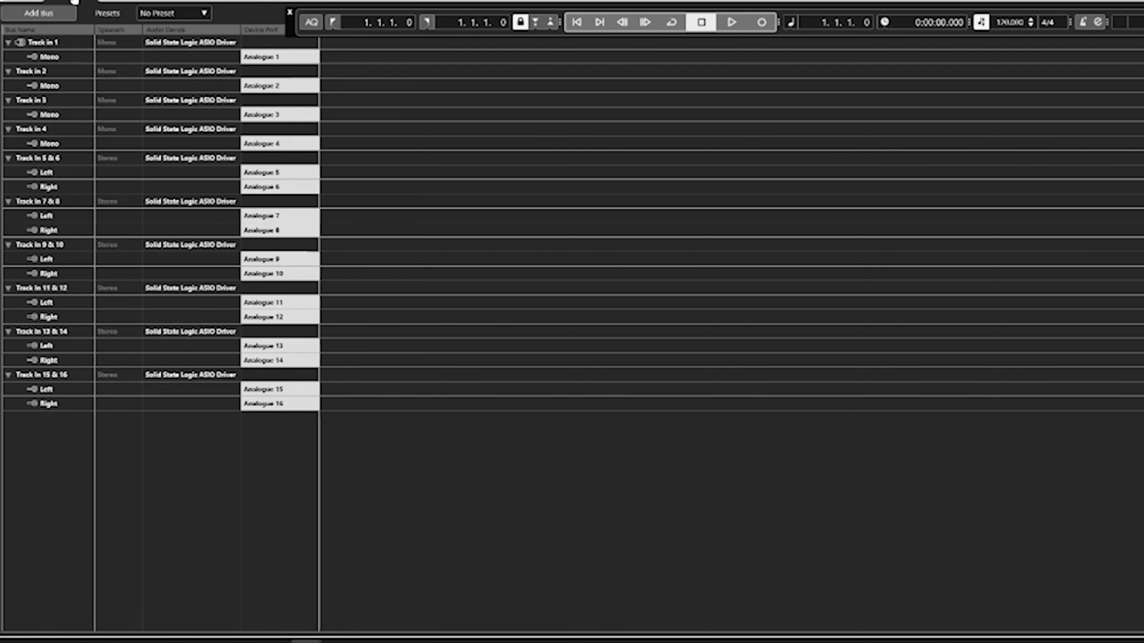
{"action": "left_click", "coordinate": [173, 13]}
{"action": "left_click", "coordinate": [184, 164]}
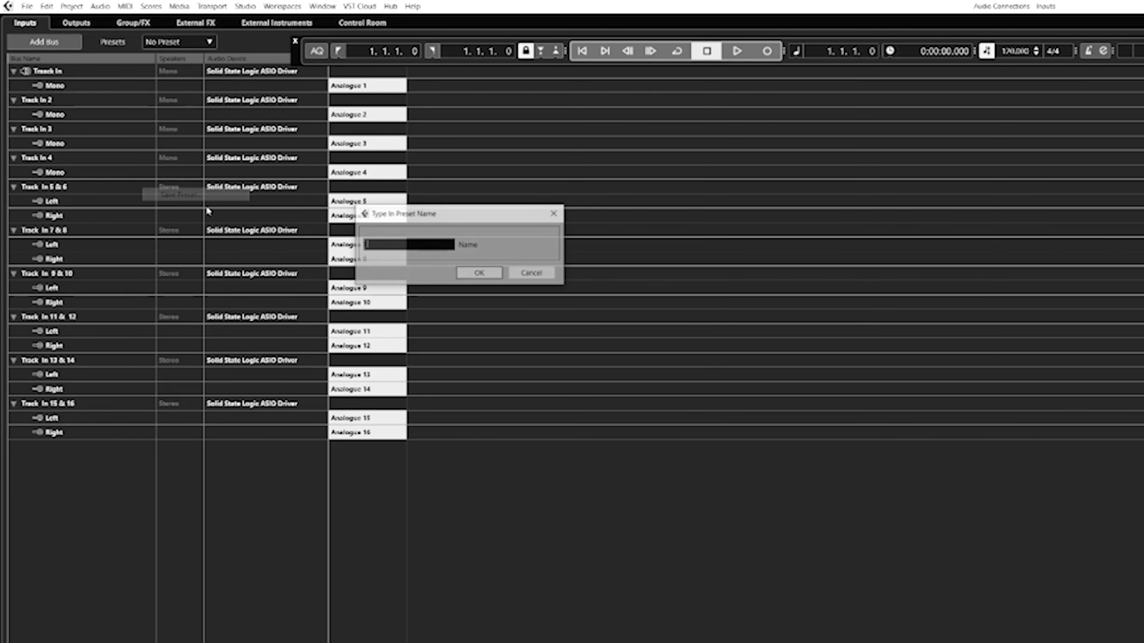
{"action": "left_click", "coordinate": [410, 243]}
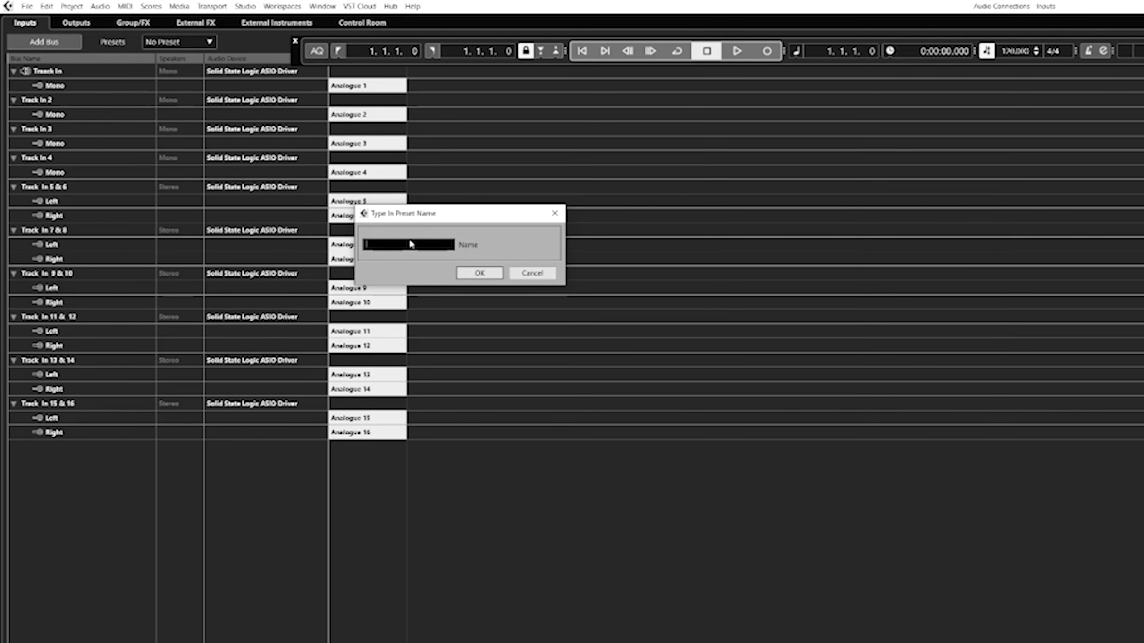
{"action": "type", "text": "MIDI"}
{"action": "type", "text": "annels"}
{"action": "type", "text": " Big Six"}
{"action": "type", "text": " Inputs"}
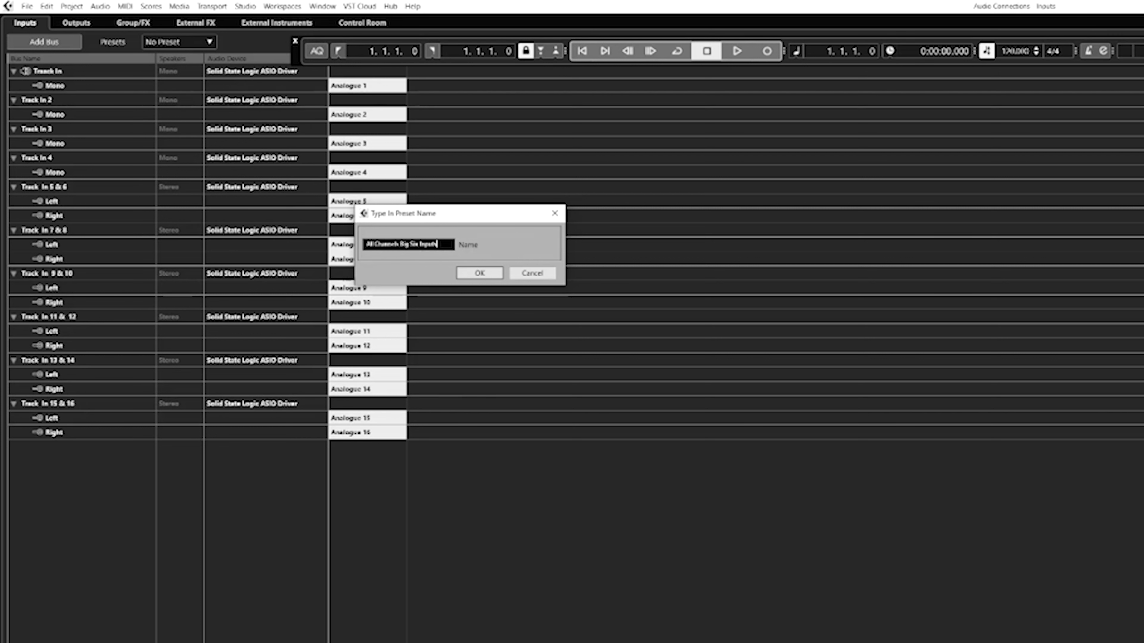
{"action": "left_click", "coordinate": [479, 276]}
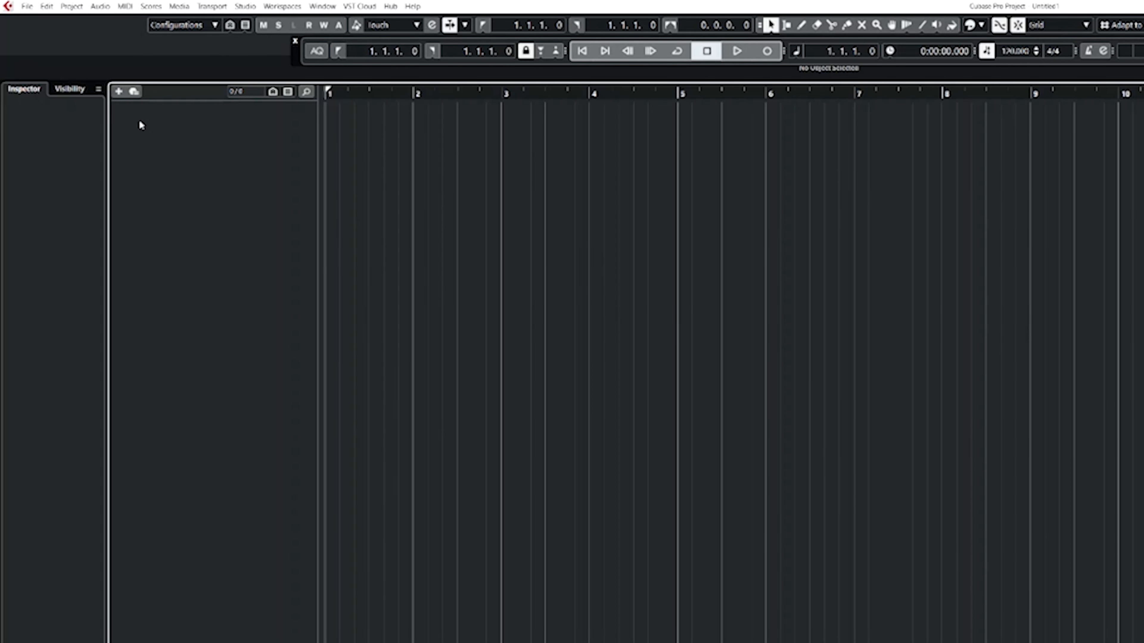
Step: Set up a new audio track in the empty project with Mono configuration and Track Out 15 & 16 as output
{"action": "right_click", "coordinate": [141, 124]}
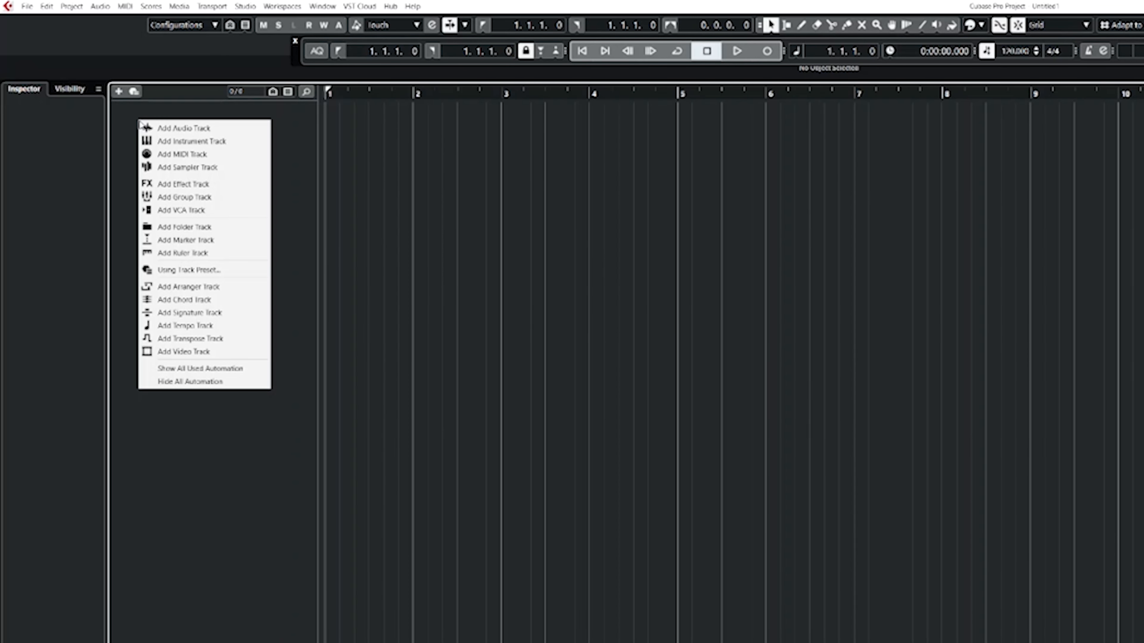
{"action": "left_click", "coordinate": [202, 130]}
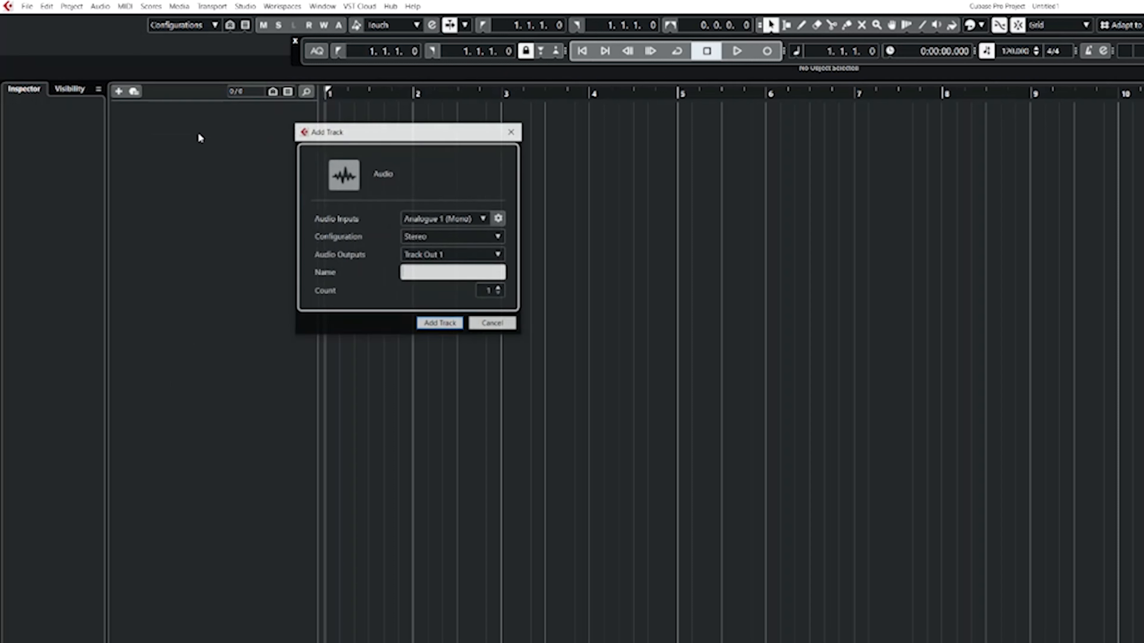
{"action": "left_click", "coordinate": [495, 238]}
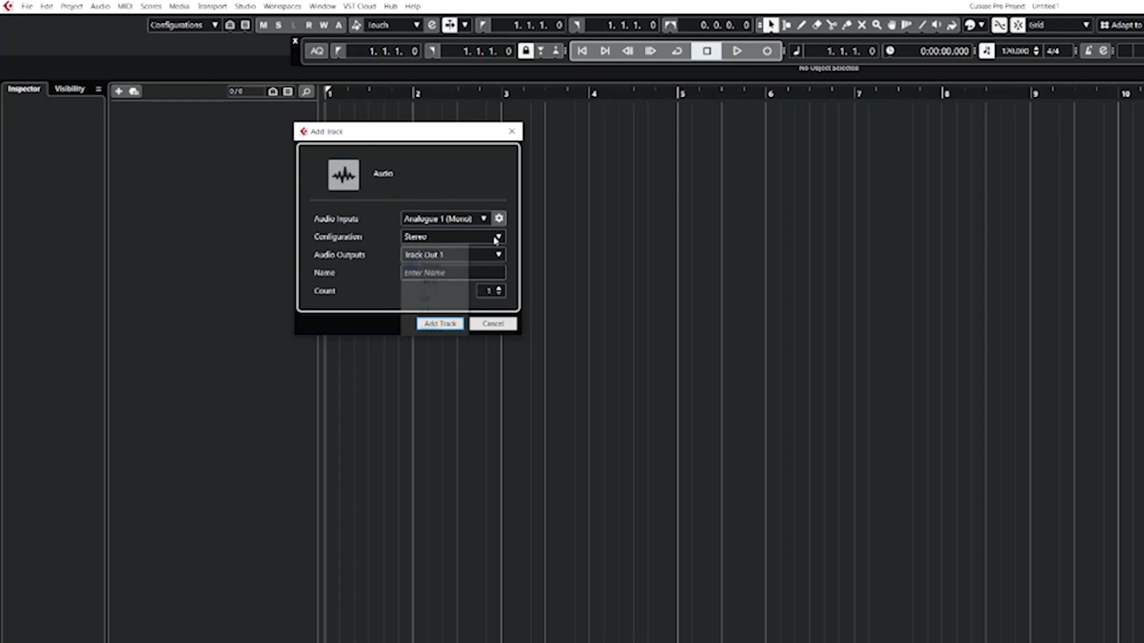
{"action": "left_click", "coordinate": [449, 257]}
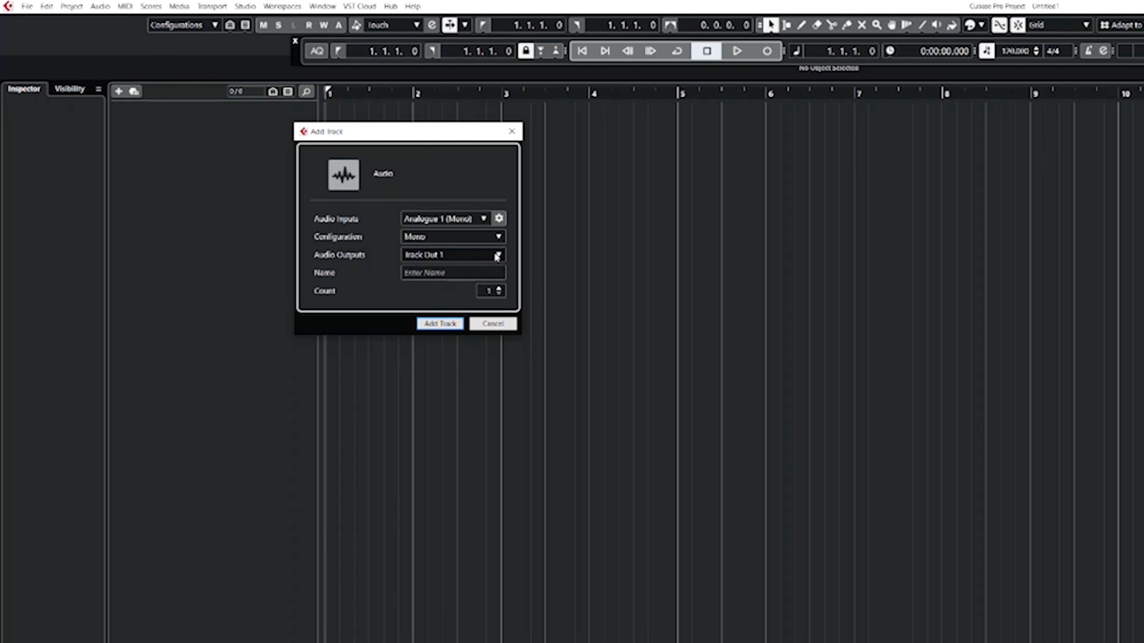
{"action": "left_click", "coordinate": [440, 273]}
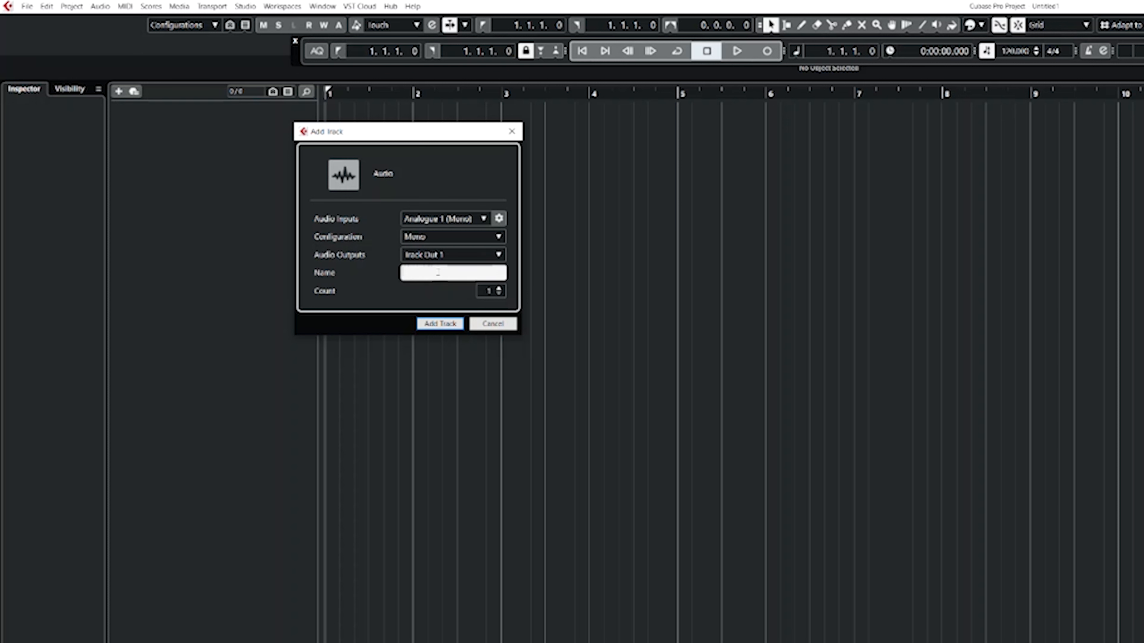
{"action": "left_click", "coordinate": [498, 255]}
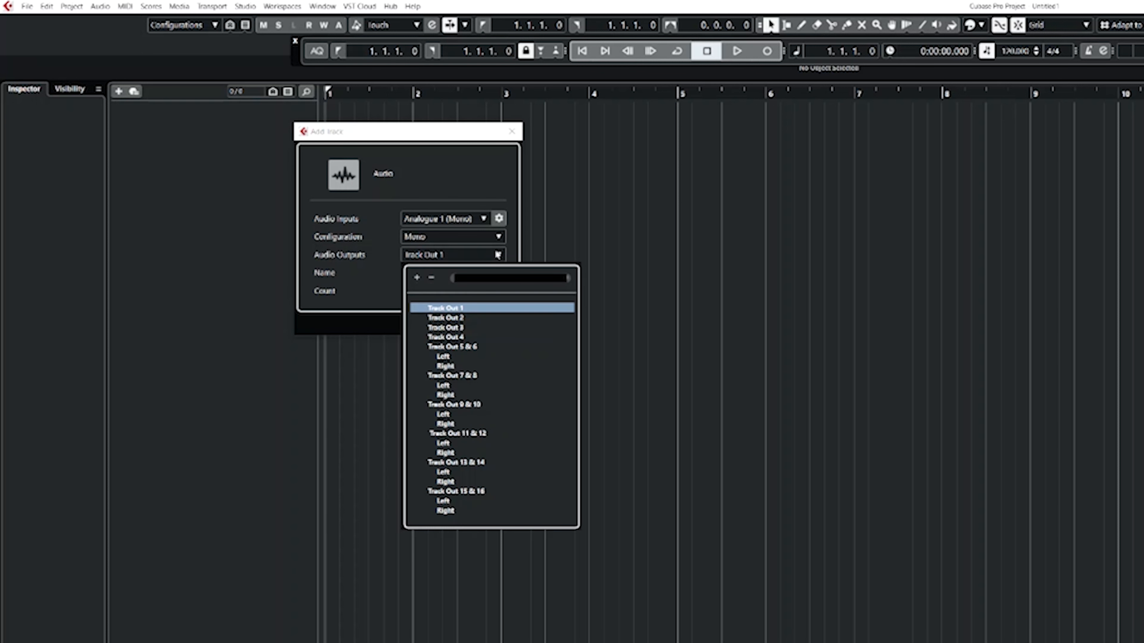
{"action": "left_click", "coordinate": [482, 491]}
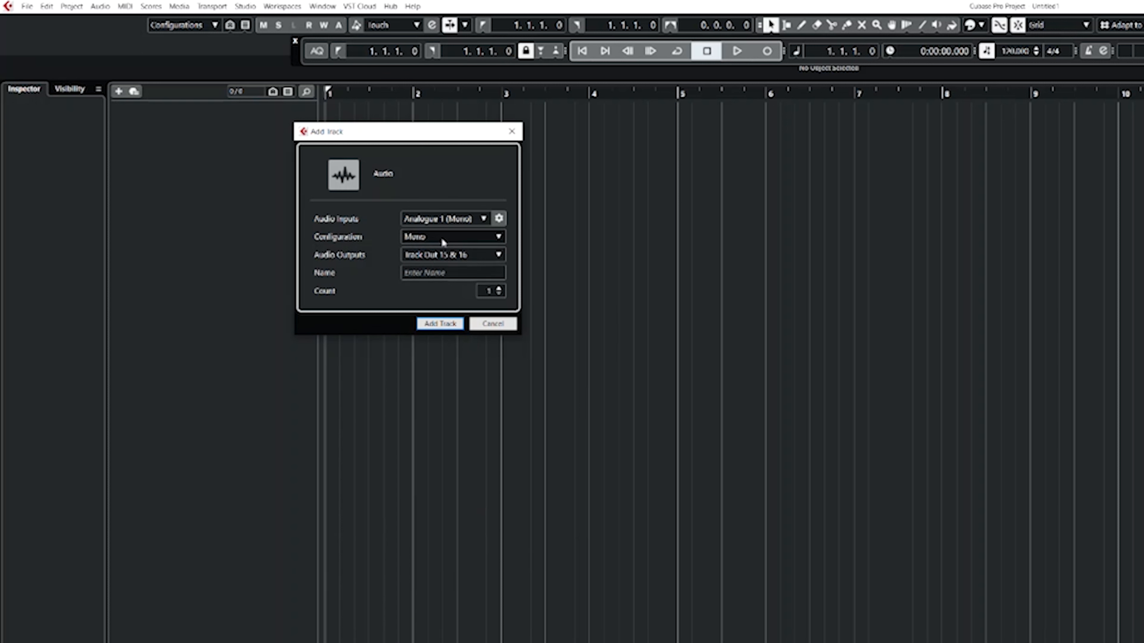
Step: Name the new audio track Kick, set the count to 16, and add the tracks
{"action": "left_click", "coordinate": [408, 272]}
{"action": "type", "text": "Kick"}
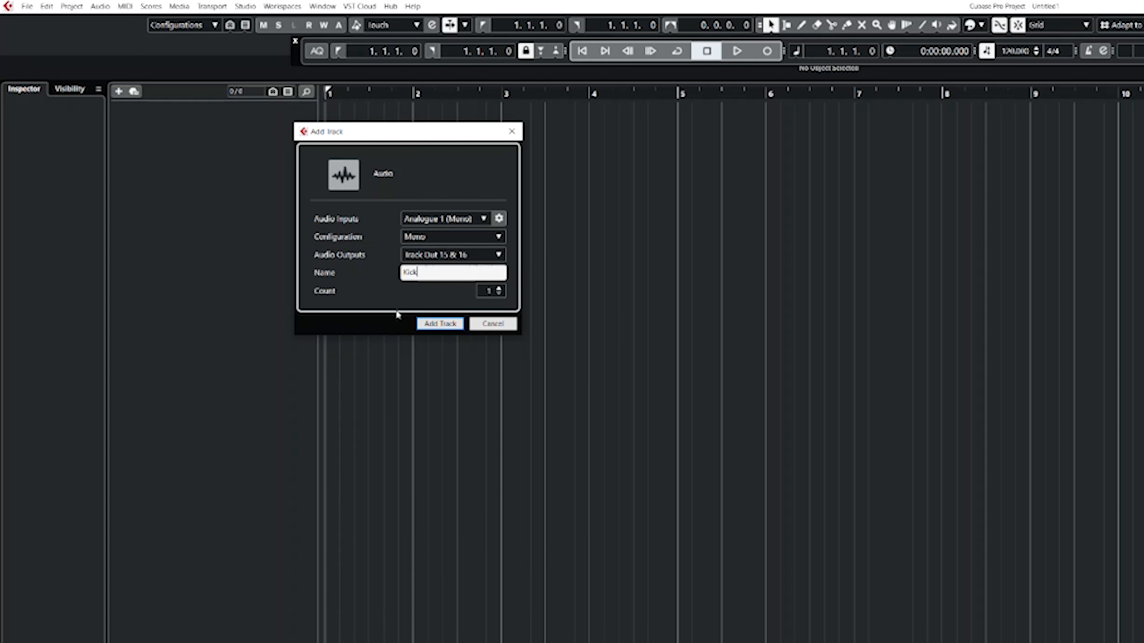
{"action": "left_click", "coordinate": [498, 289]}
{"action": "left_click", "coordinate": [498, 289]}
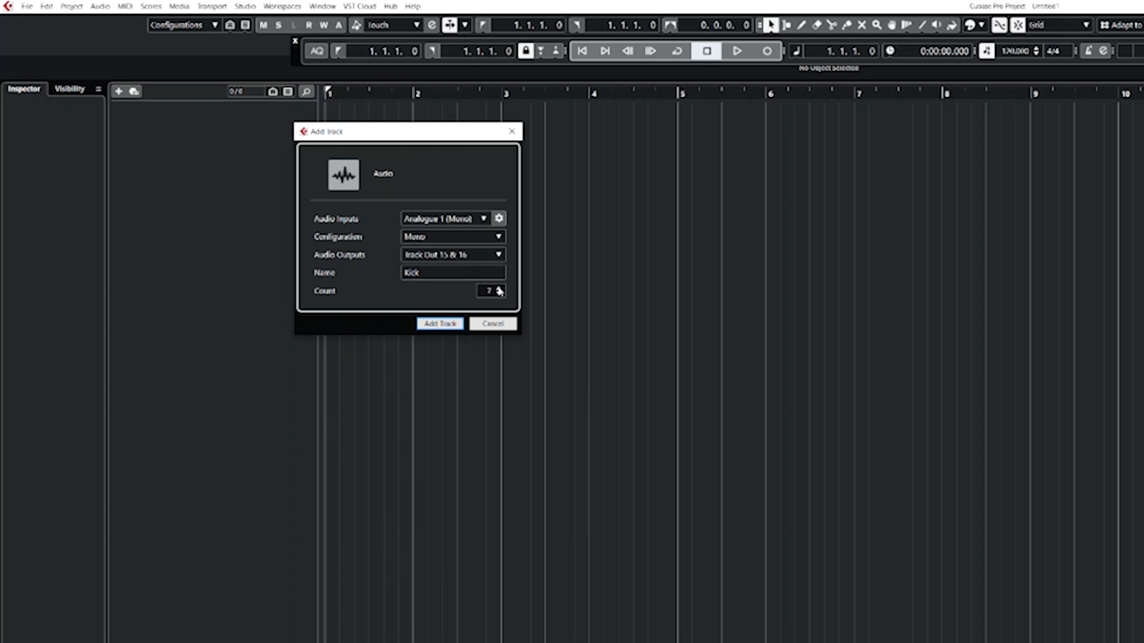
{"action": "left_click", "coordinate": [499, 289]}
{"action": "left_click", "coordinate": [499, 289]}
{"action": "left_click", "coordinate": [499, 290]}
{"action": "left_click", "coordinate": [448, 324]}
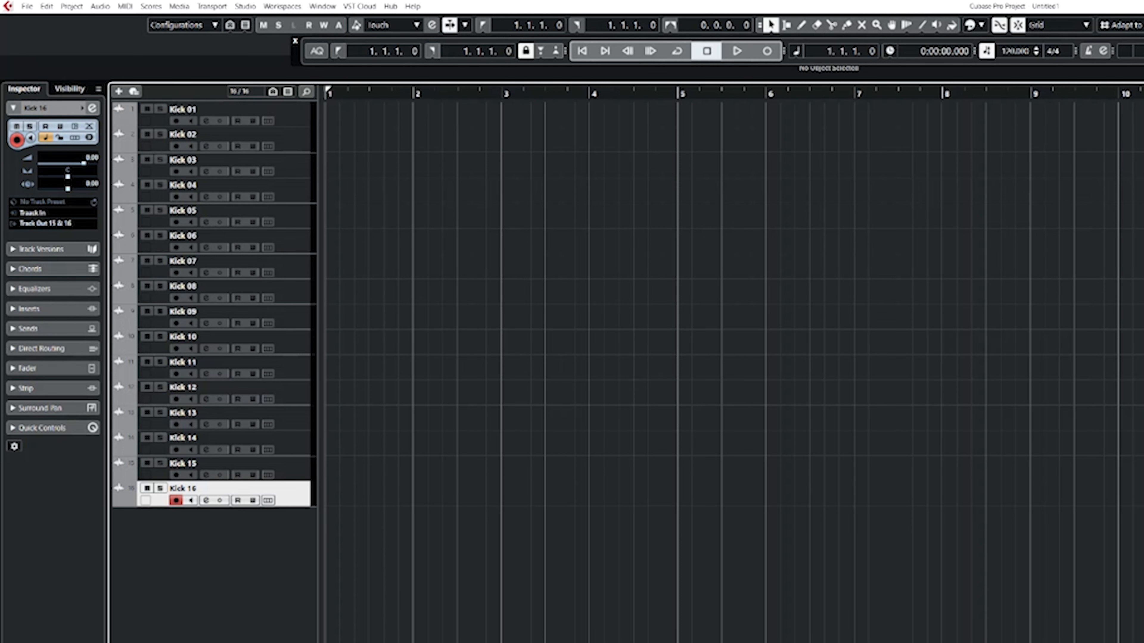
Step: Add six folder tracks named Drums below the Kick 01 track
{"action": "key", "text": "shift+h"}
{"action": "key", "text": "shift+h"}
{"action": "key", "text": "shift+h"}
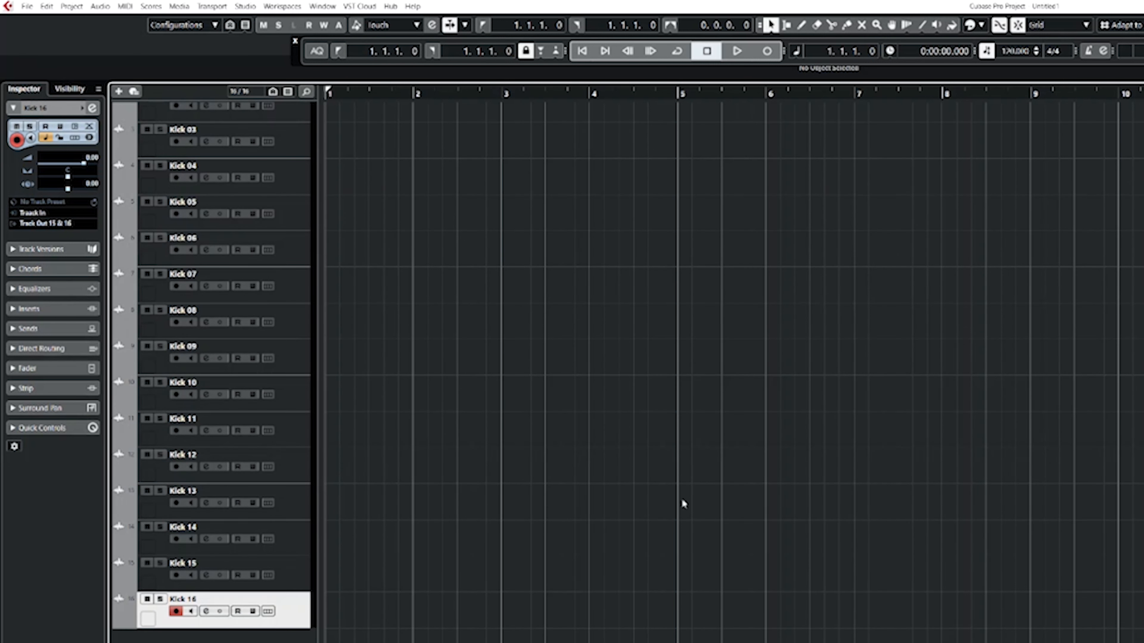
{"action": "scroll", "coordinate": [309, 298], "scroll_direction": "up", "scroll_amount": 2}
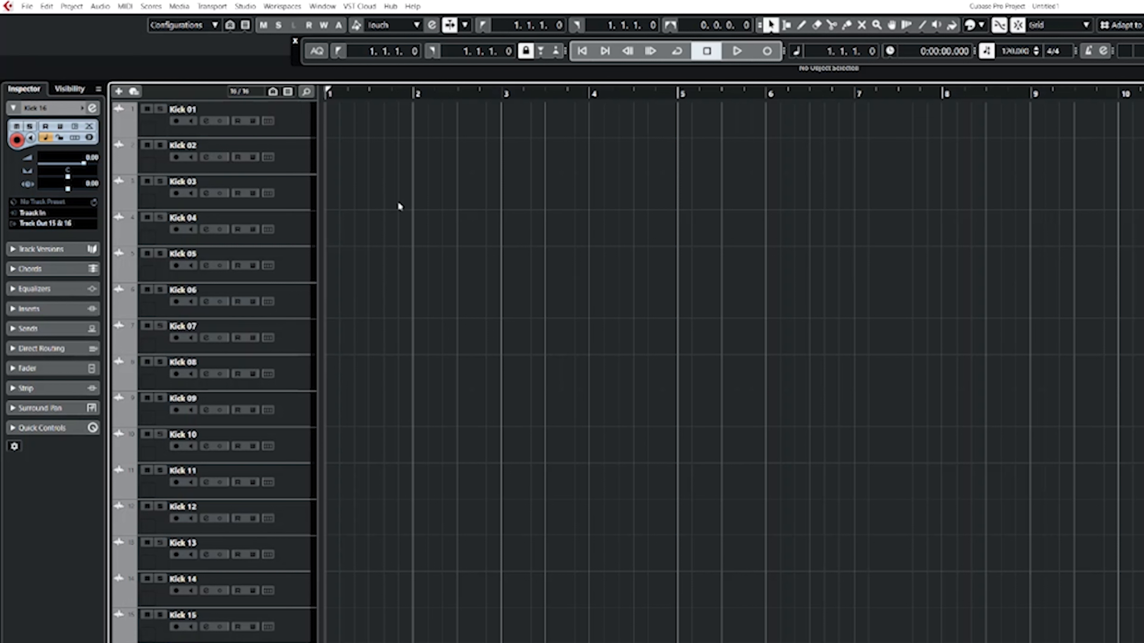
{"action": "left_click", "coordinate": [293, 120]}
{"action": "right_click", "coordinate": [294, 119]}
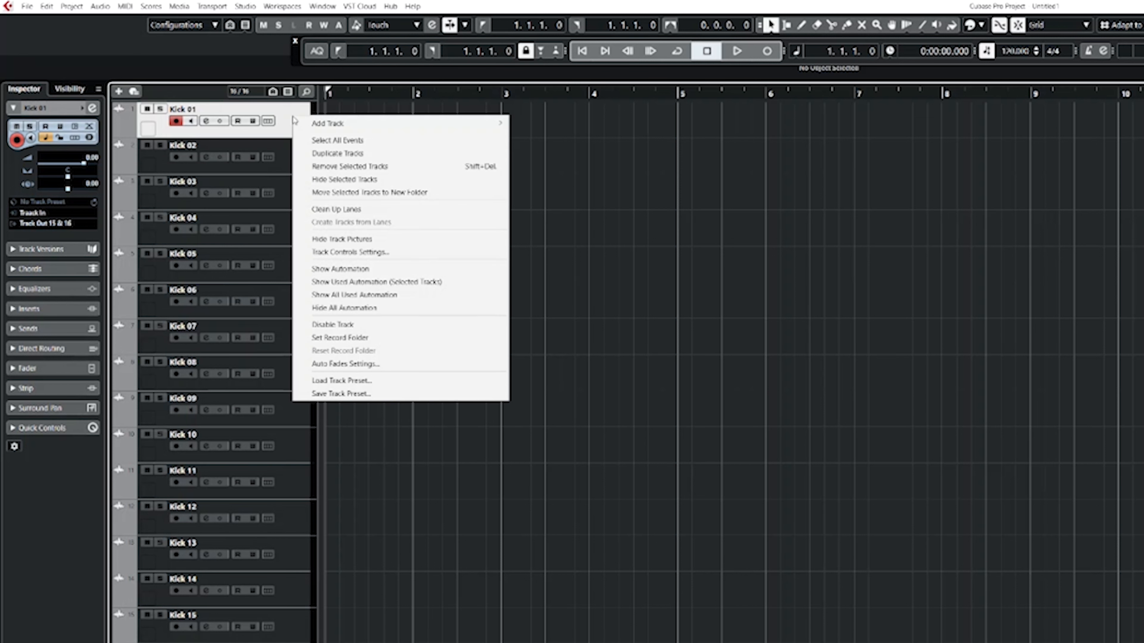
{"action": "mouse_move", "coordinate": [502, 125]}
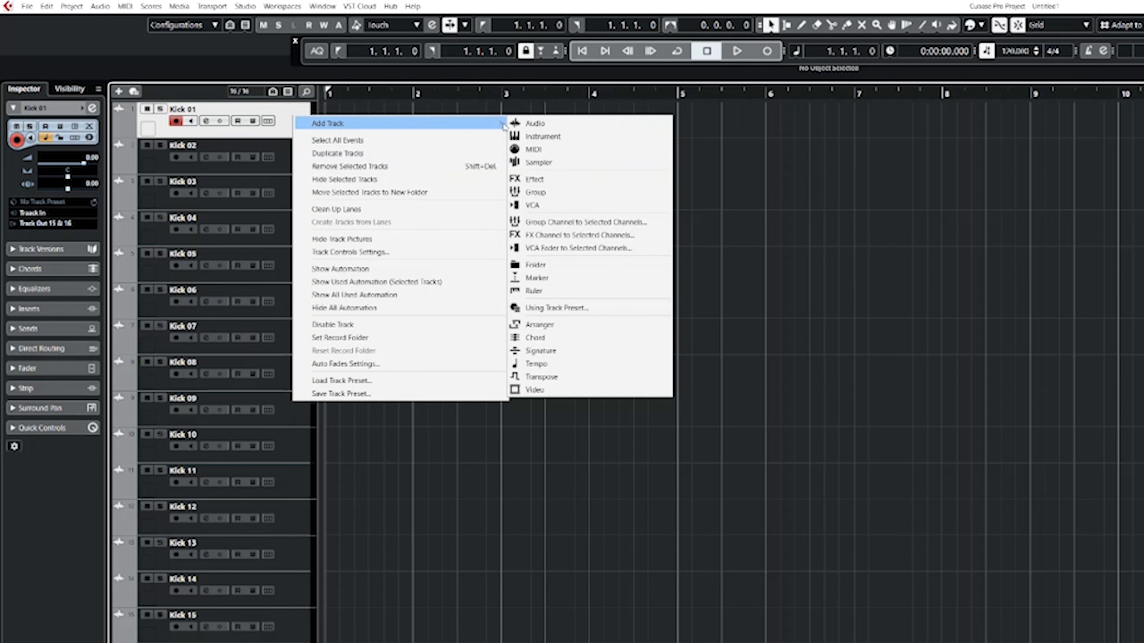
{"action": "left_click", "coordinate": [577, 265]}
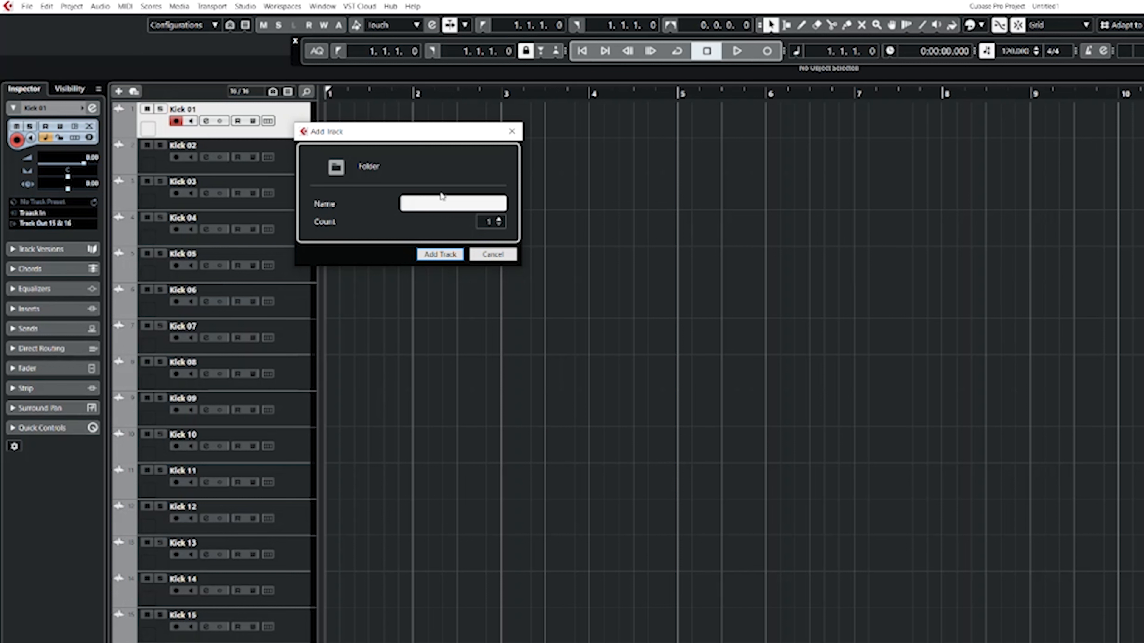
{"action": "type", "text": "Drums"}
{"action": "left_click", "coordinate": [500, 220]}
{"action": "left_click", "coordinate": [500, 221]}
{"action": "left_click", "coordinate": [499, 220]}
{"action": "left_click", "coordinate": [440, 253]}
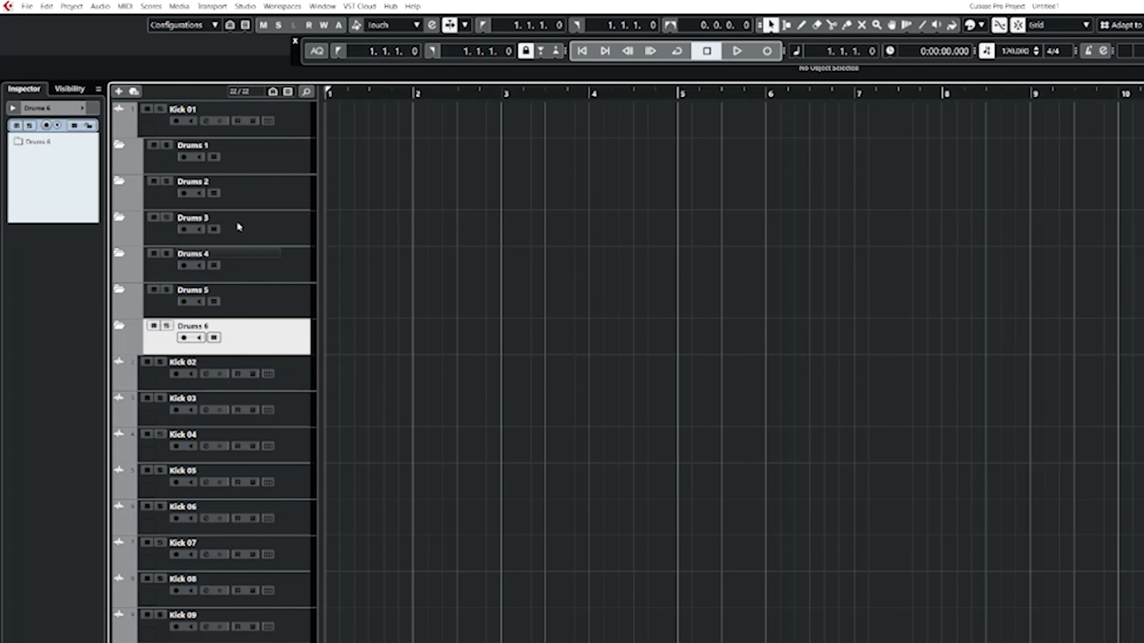
Step: Move the tracks Kick 02 through Kick 16 into the Drums 1 folder
{"action": "left_click", "coordinate": [288, 376]}
{"action": "scroll", "coordinate": [334, 434], "scroll_direction": "down", "scroll_amount": 6}
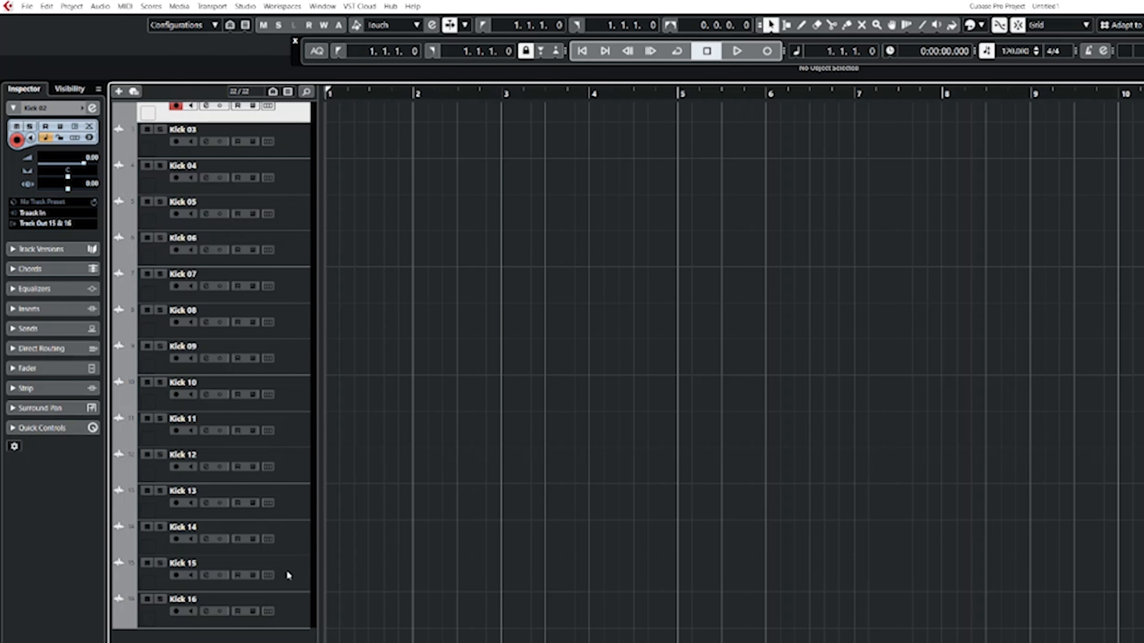
{"action": "left_click", "coordinate": [305, 617], "text": "shift"}
{"action": "scroll", "coordinate": [383, 507], "scroll_direction": "up", "scroll_amount": 6}
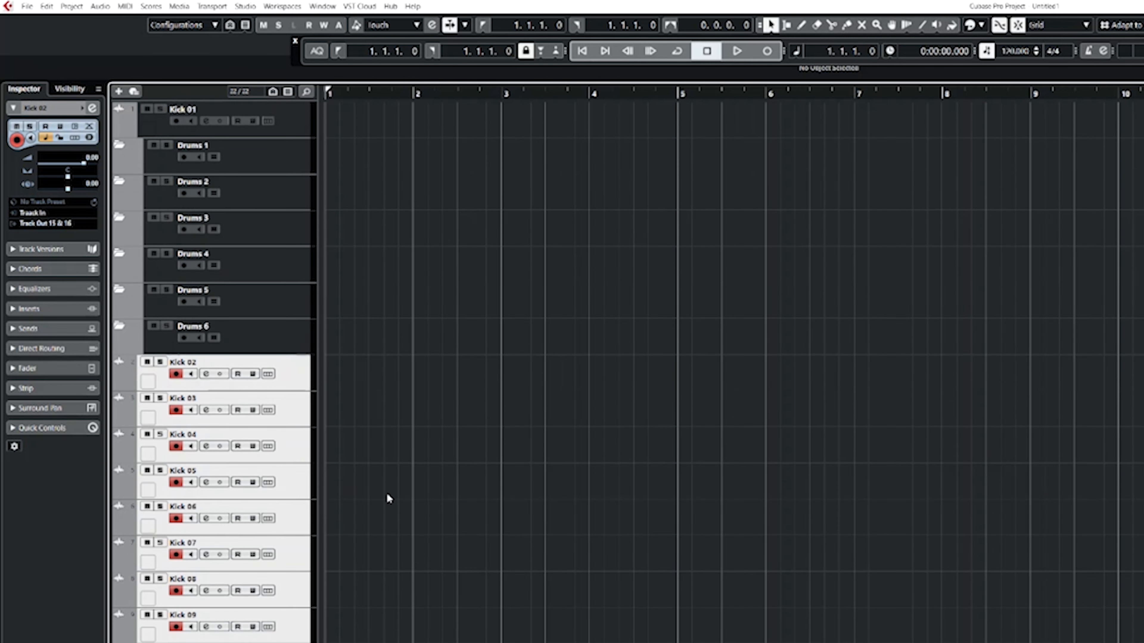
{"action": "left_click_drag", "start_coordinate": [304, 379], "coordinate": [266, 174]}
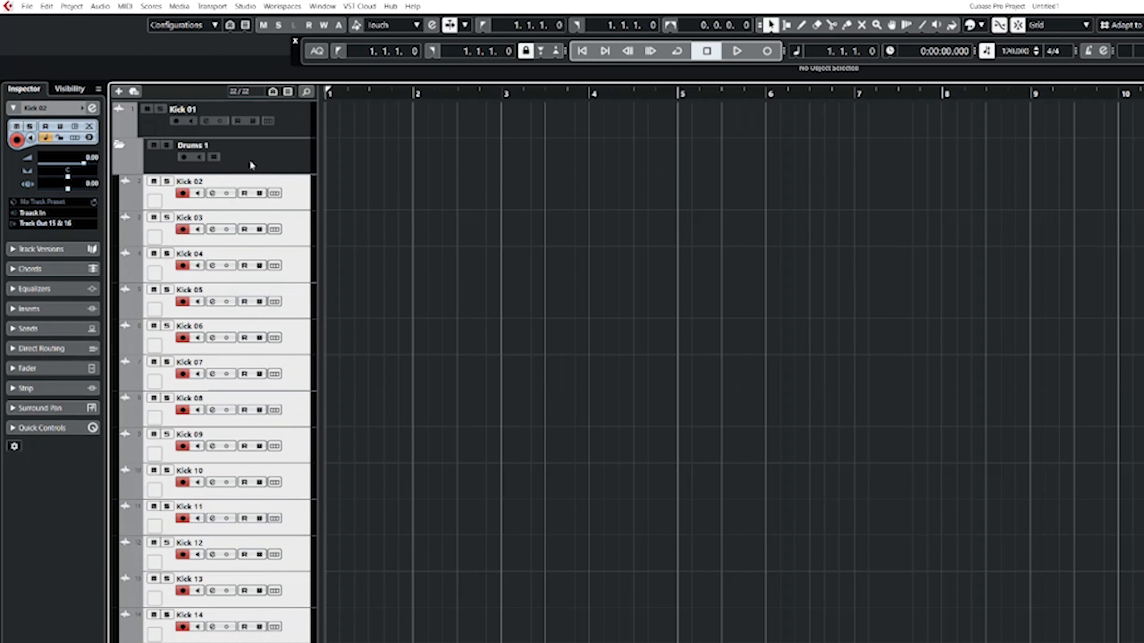
Step: Toggle record enable and monitoring on and off for the whole Drums 1 folder, and leave the folder collapsed
{"action": "left_click", "coordinate": [119, 145]}
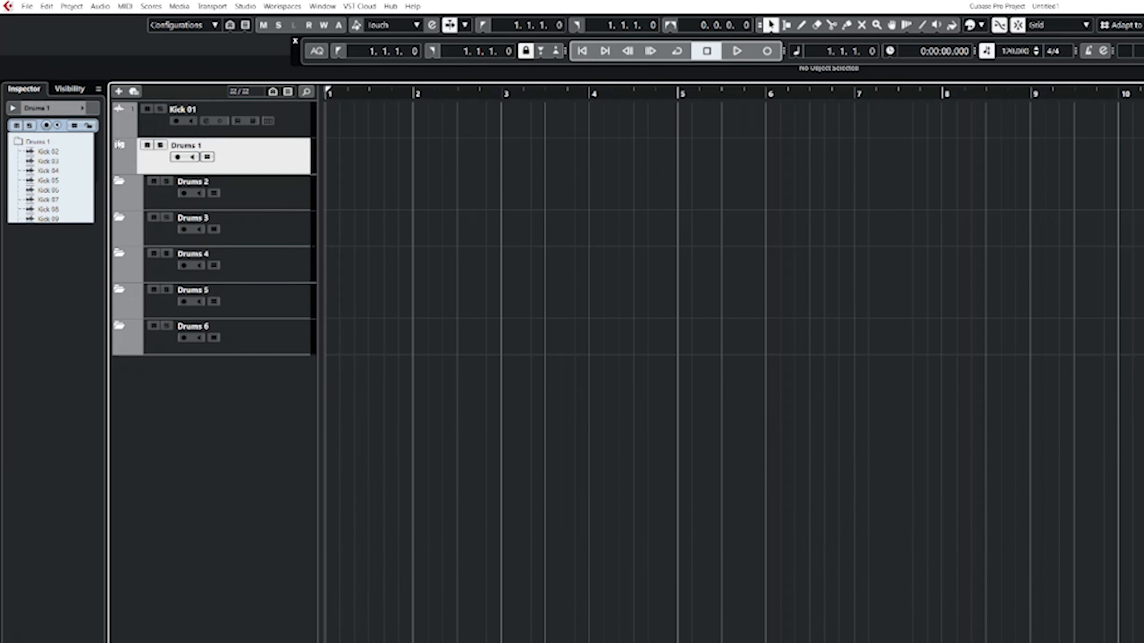
{"action": "left_click", "coordinate": [119, 145]}
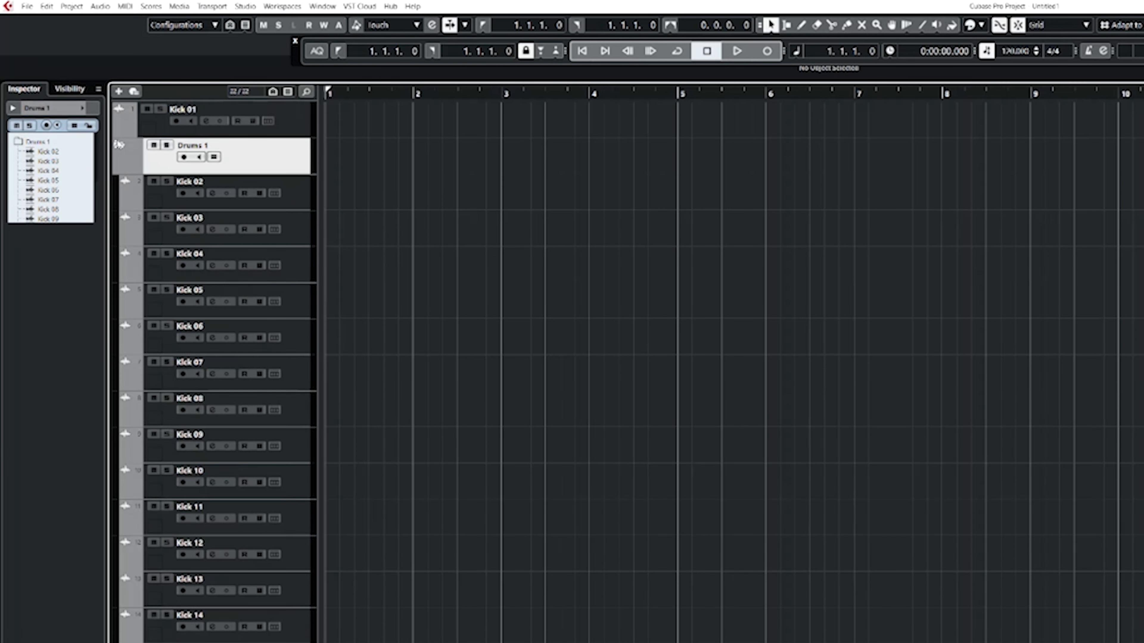
{"action": "left_click", "coordinate": [183, 157]}
{"action": "left_click", "coordinate": [184, 156]}
{"action": "left_click", "coordinate": [199, 156]}
{"action": "left_click", "coordinate": [200, 157]}
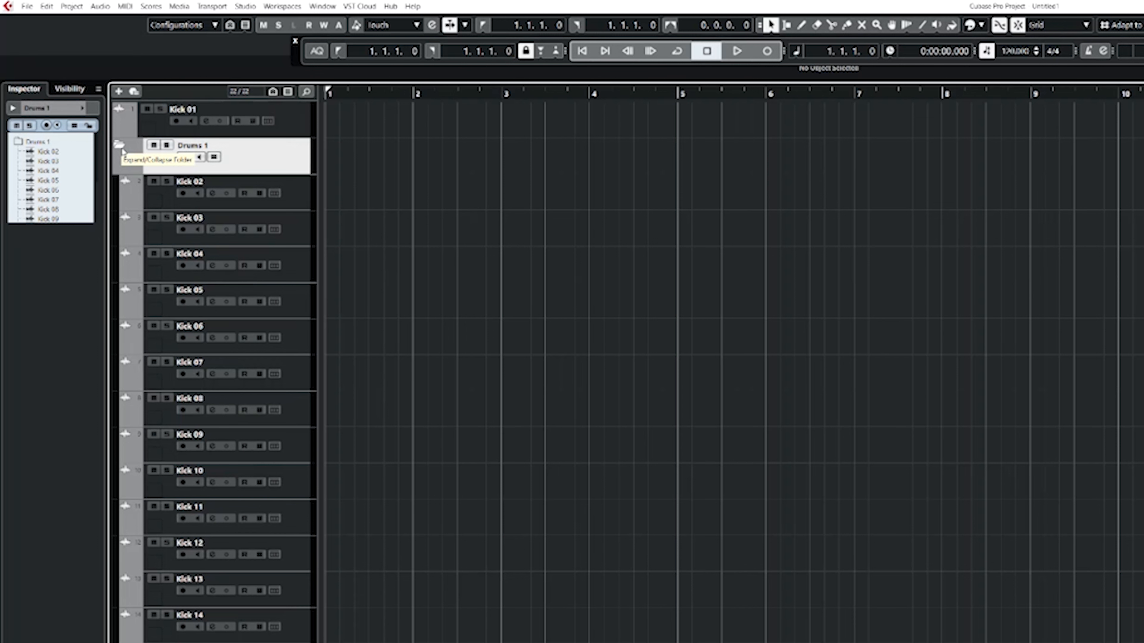
{"action": "left_click", "coordinate": [120, 148]}
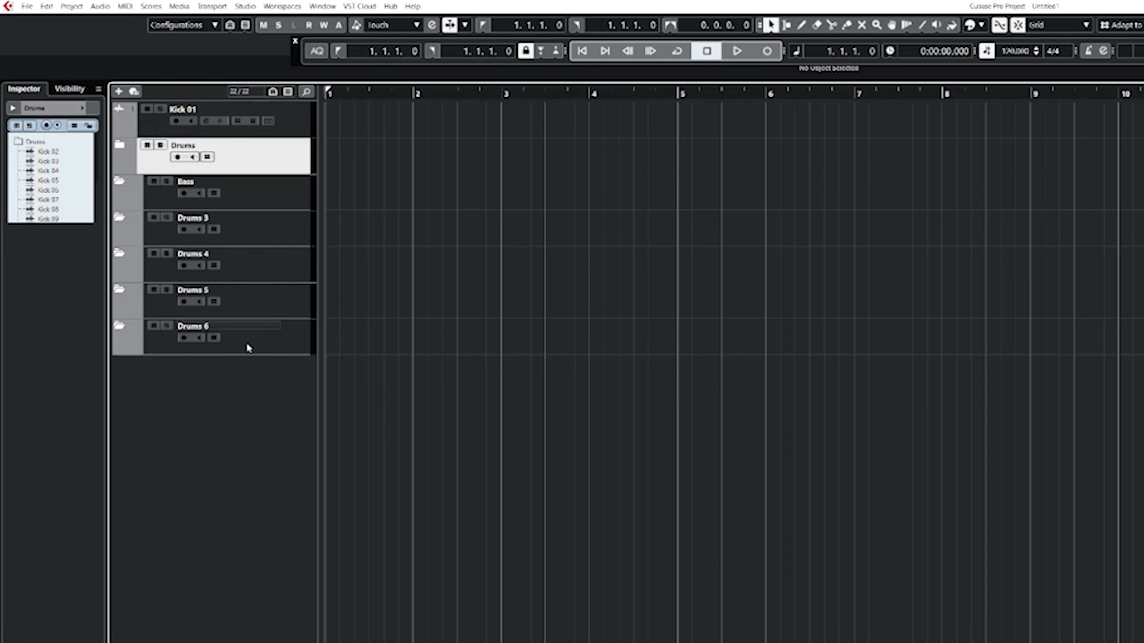
Step: Add four mono audio tracks routed to Track Out 15 & 16 and move them into the Bass folder
{"action": "right_click", "coordinate": [236, 461]}
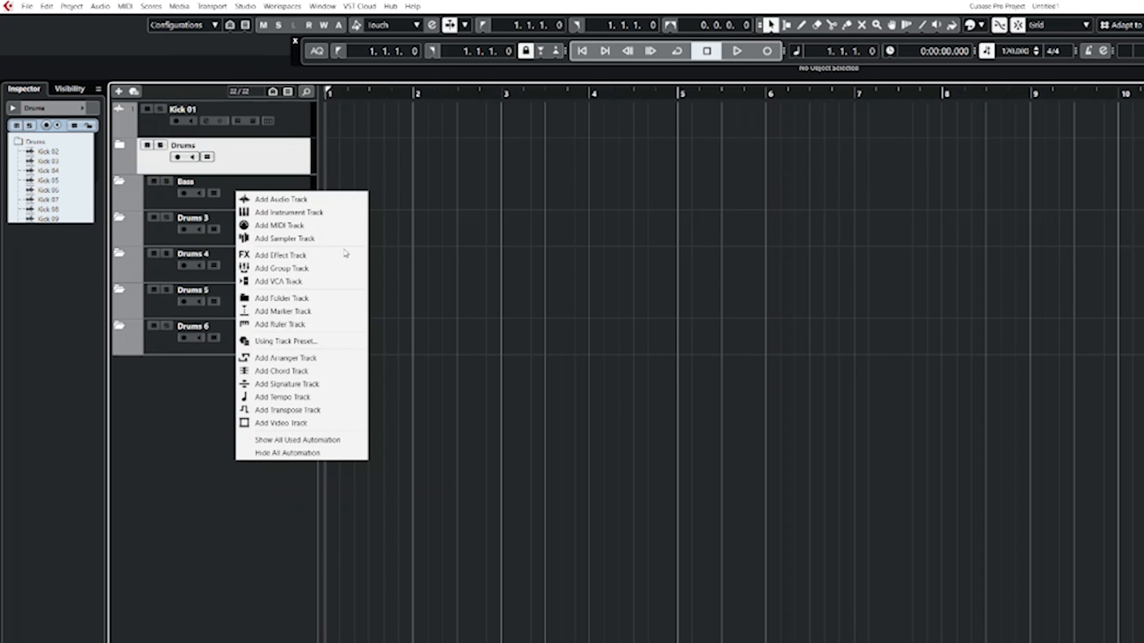
{"action": "left_click", "coordinate": [323, 204]}
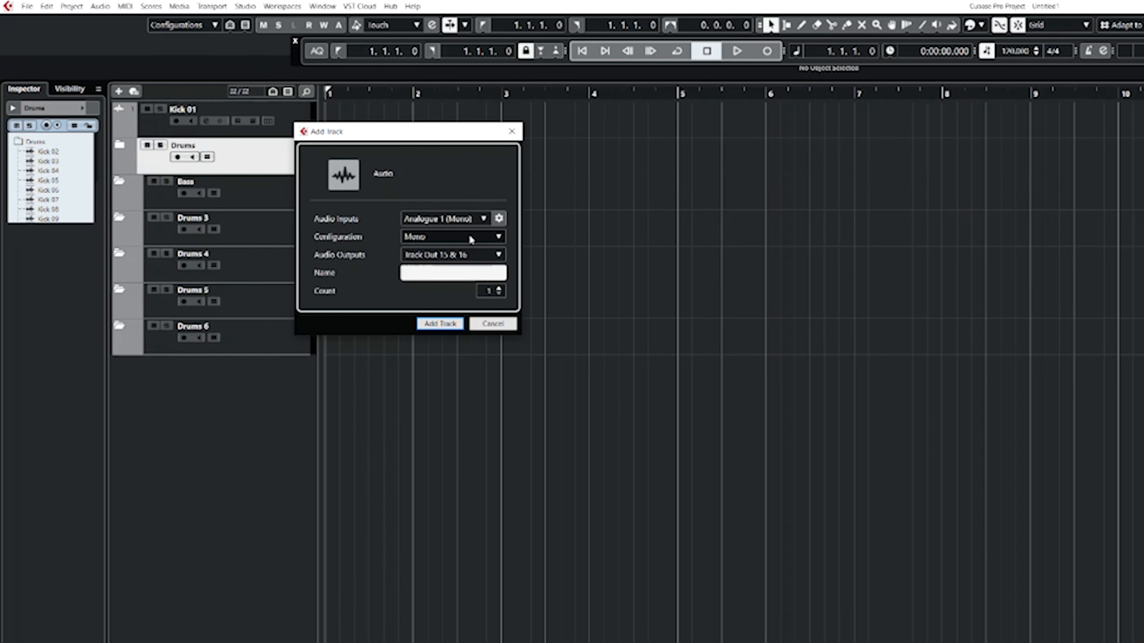
{"action": "left_click", "coordinate": [495, 255]}
{"action": "left_click", "coordinate": [496, 255]}
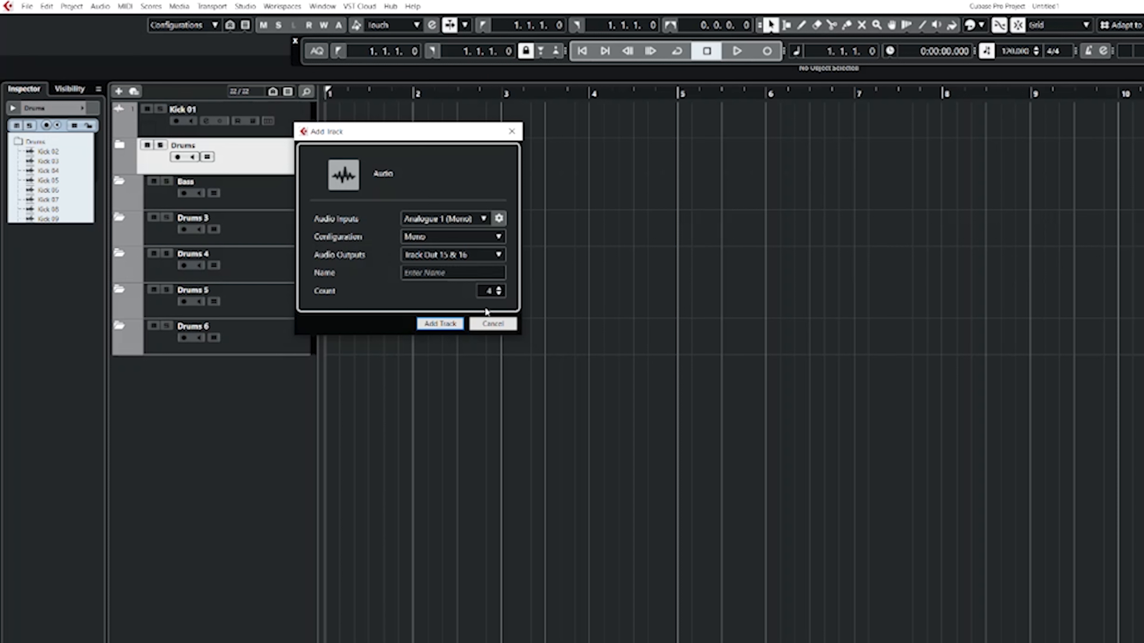
{"action": "left_click", "coordinate": [441, 324]}
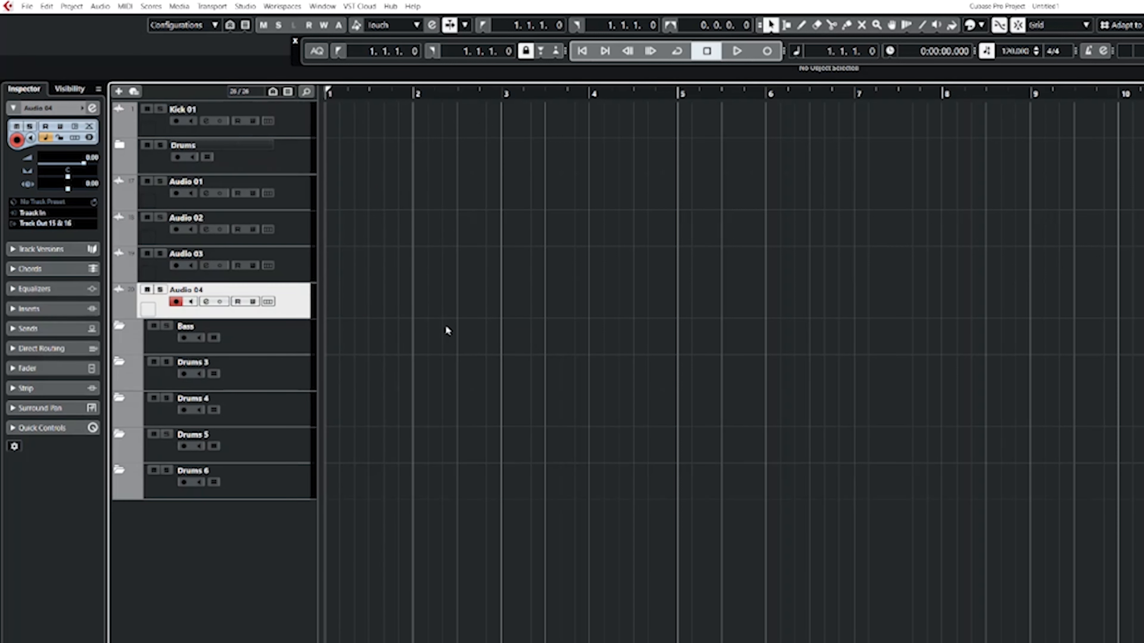
{"action": "left_click", "coordinate": [296, 200], "text": "shift"}
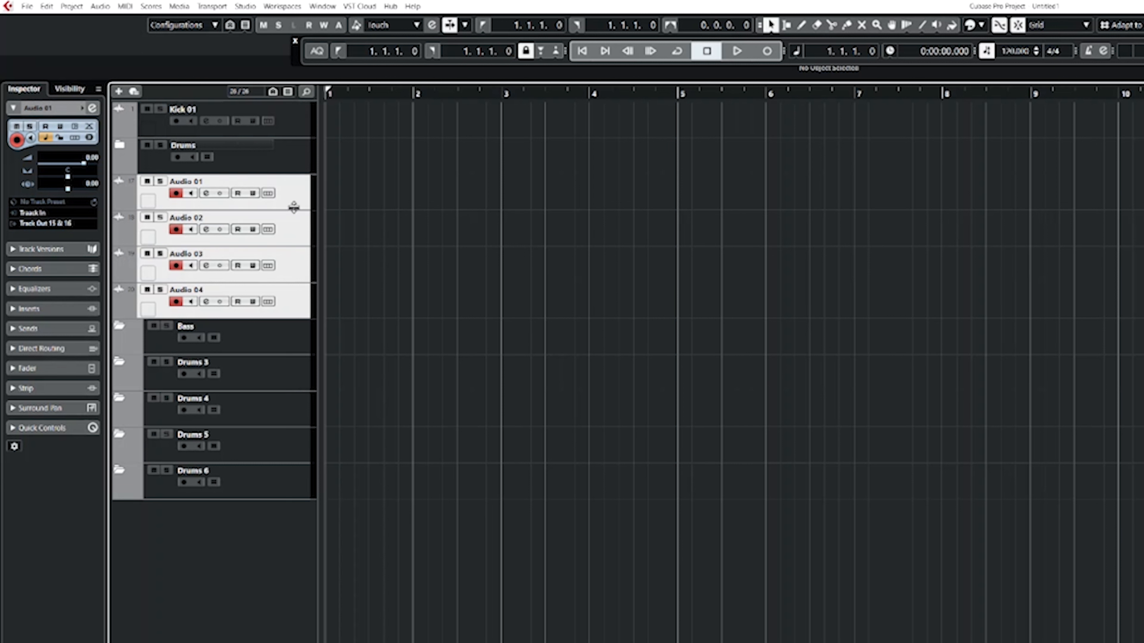
{"action": "left_click_drag", "start_coordinate": [292, 204], "coordinate": [250, 331]}
Step: Move the Kick 01 track into the Drums folder and collapse the Bass folder
{"action": "left_click_drag", "start_coordinate": [306, 127], "coordinate": [294, 149]}
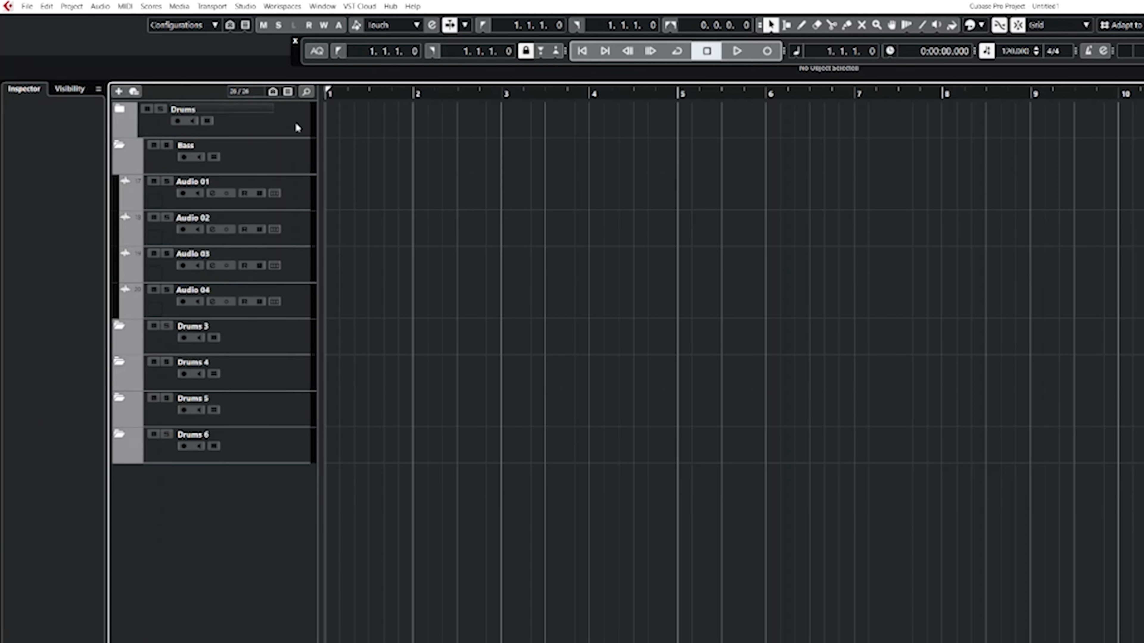
{"action": "left_click", "coordinate": [296, 124]}
{"action": "left_click", "coordinate": [119, 146]}
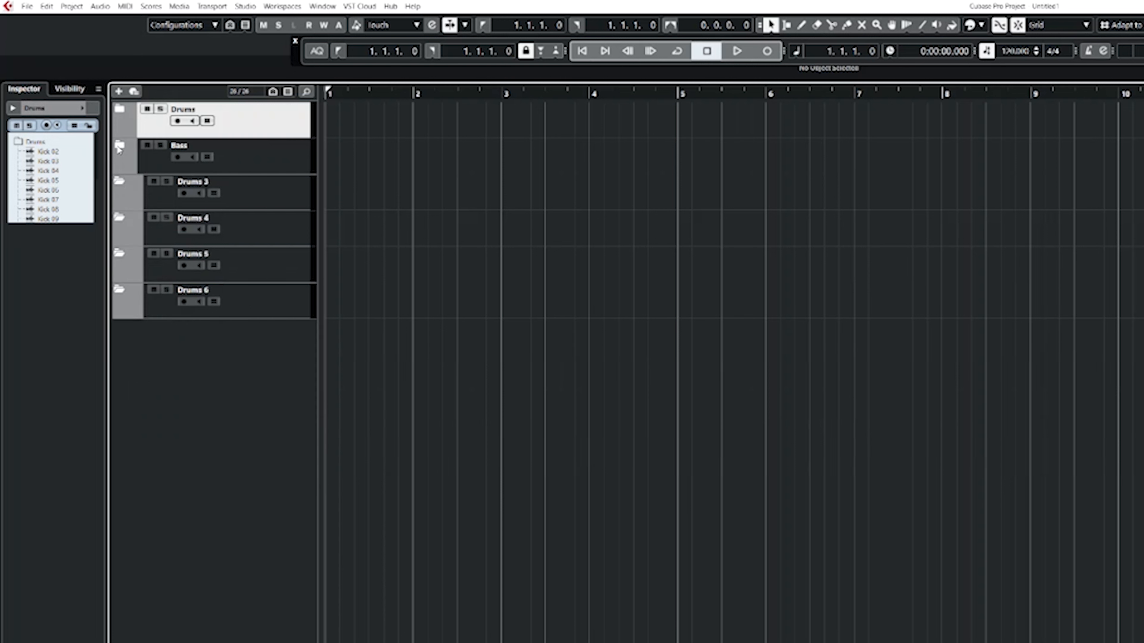
Step: Expand the Drums folder and rename the Kick 02 track as "Track 1 Kick AKG D112"
{"action": "left_click", "coordinate": [122, 113]}
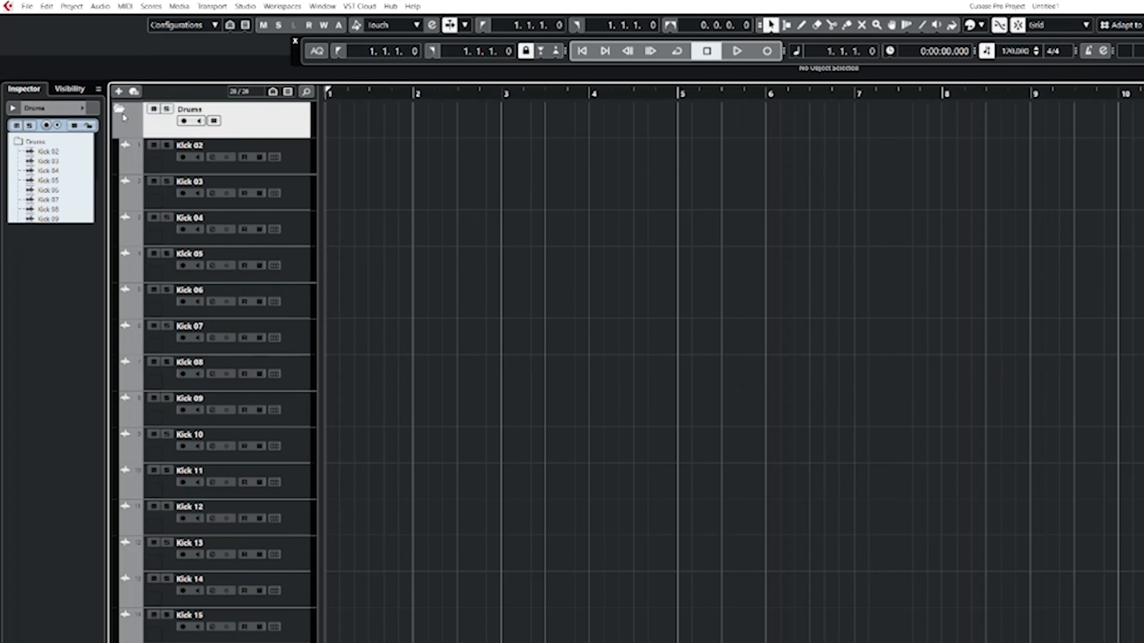
{"action": "left_click", "coordinate": [201, 145]}
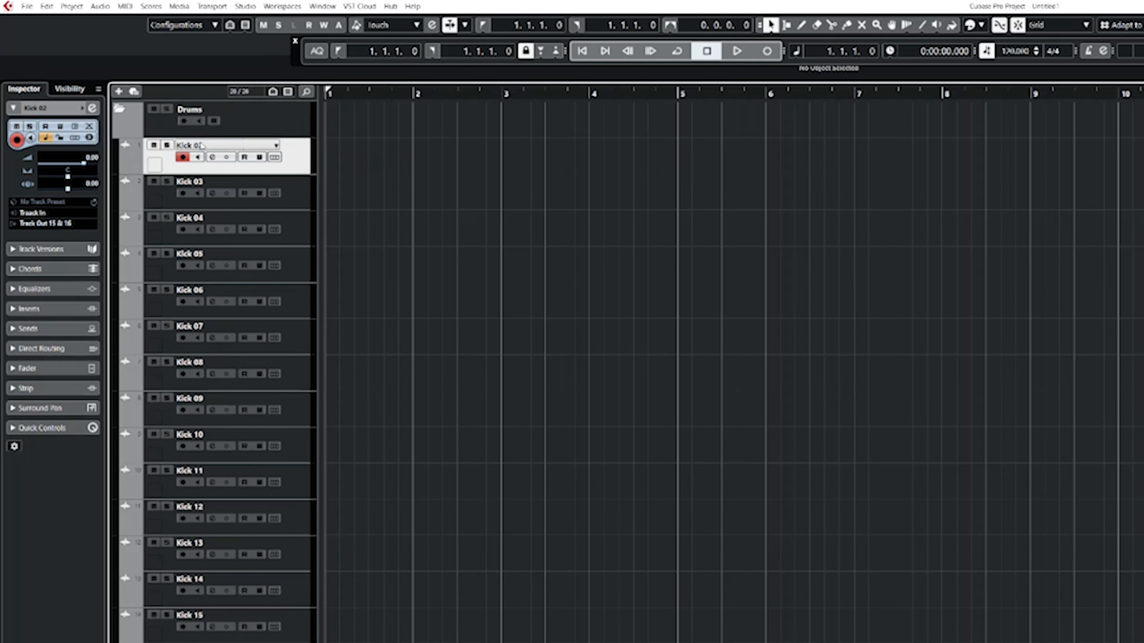
{"action": "double_click", "coordinate": [200, 145]}
{"action": "key", "text": "Home"}
{"action": "type", "text": "Track 1"}
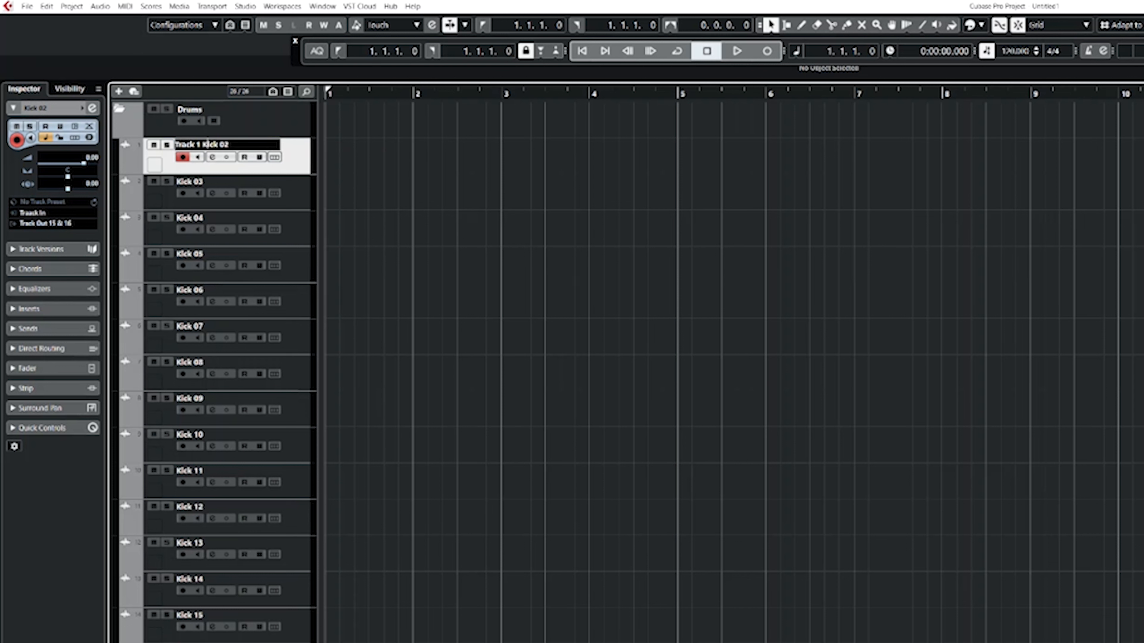
{"action": "key", "text": "BackSpace"}
{"action": "key", "text": "BackSpace"}
{"action": "key", "text": "BackSpace"}
{"action": "type", "text": "AKG D112"}
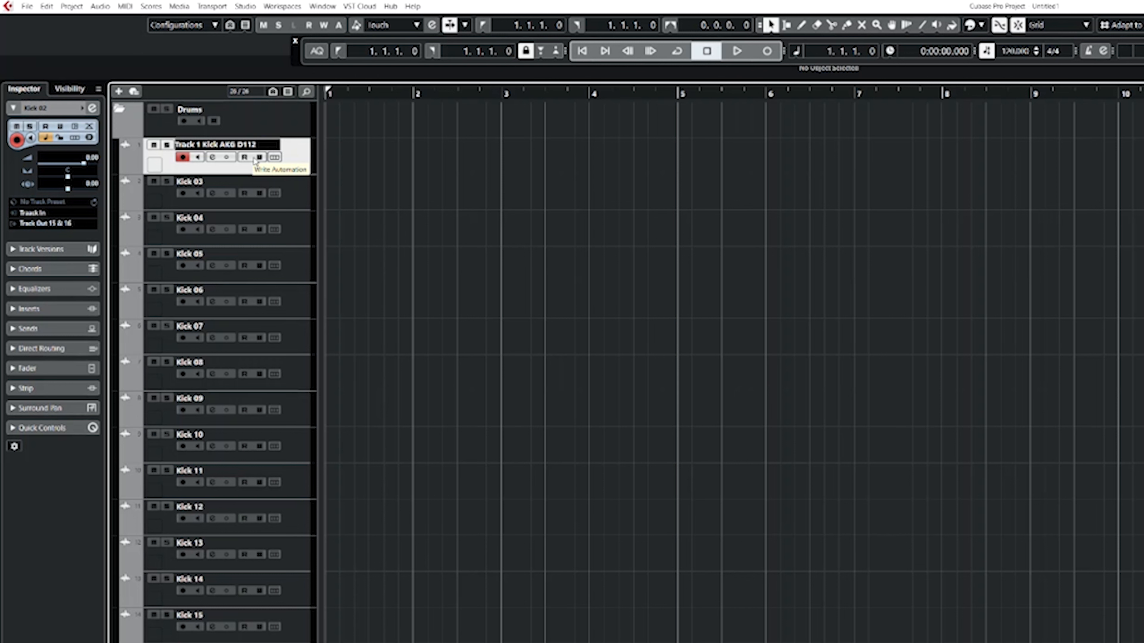
Step: Rename the Kick 03 track as "Track 2 Snare Top Shure SM57"
{"action": "key", "text": "Tab"}
{"action": "type", "text": "Track 2"}
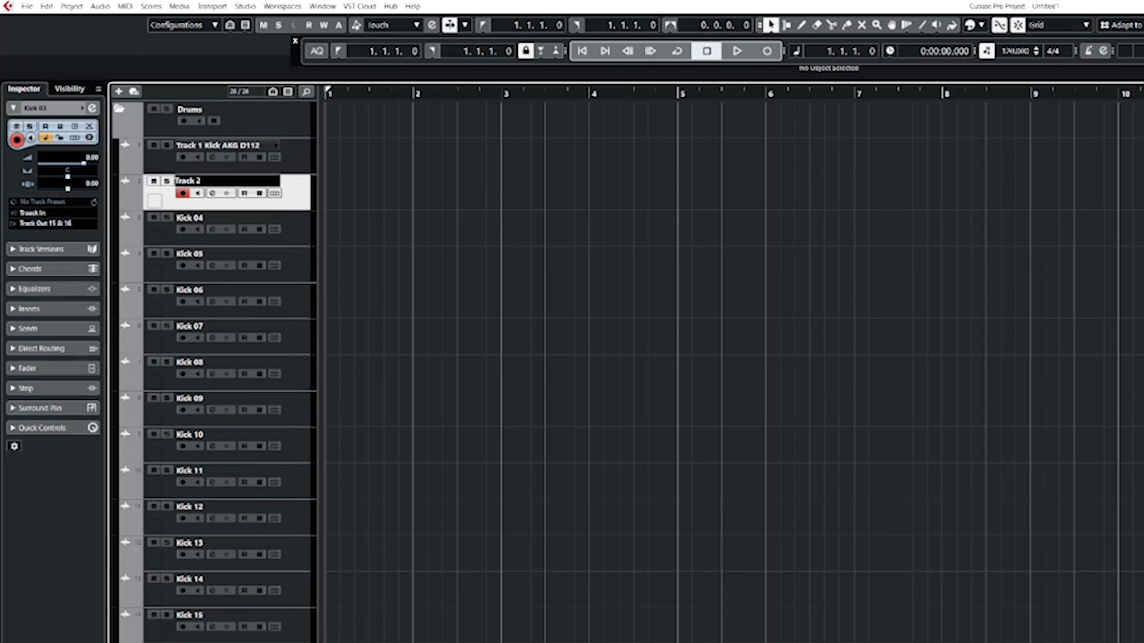
{"action": "type", "text": " Snare"}
{"action": "type", "text": " Shure SM57"}
{"action": "key", "text": "ctrl+Left"}
{"action": "key", "text": "ctrl+Left"}
{"action": "type", "text": "Top"}
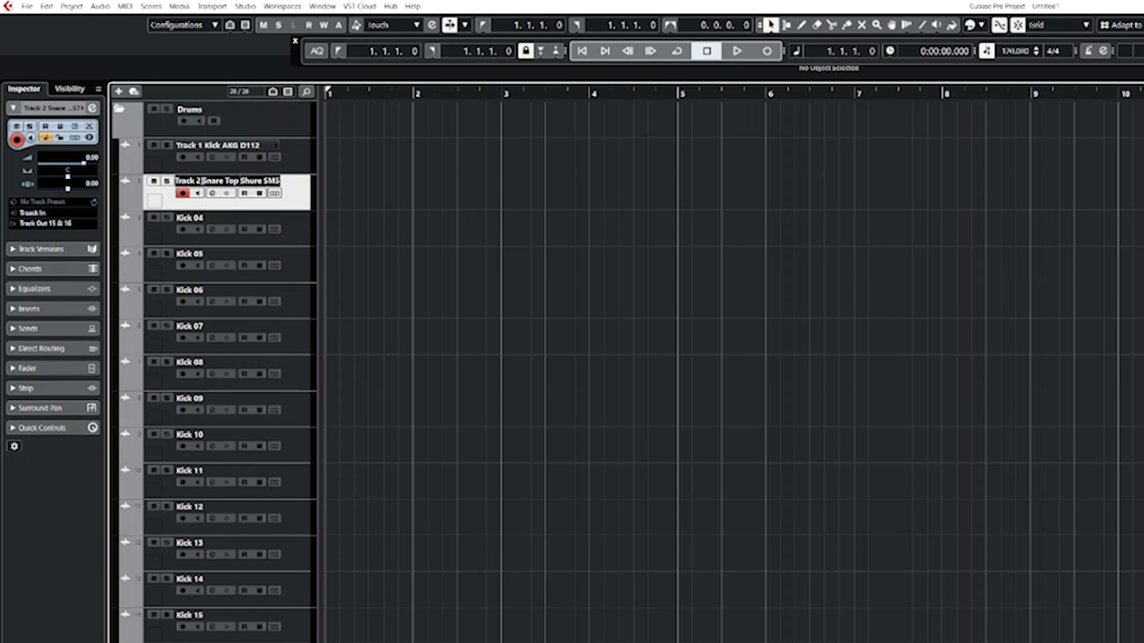
Step: Rename the Kick 04 track as "Snare Bottom Beta58"
{"action": "key", "text": "Tab"}
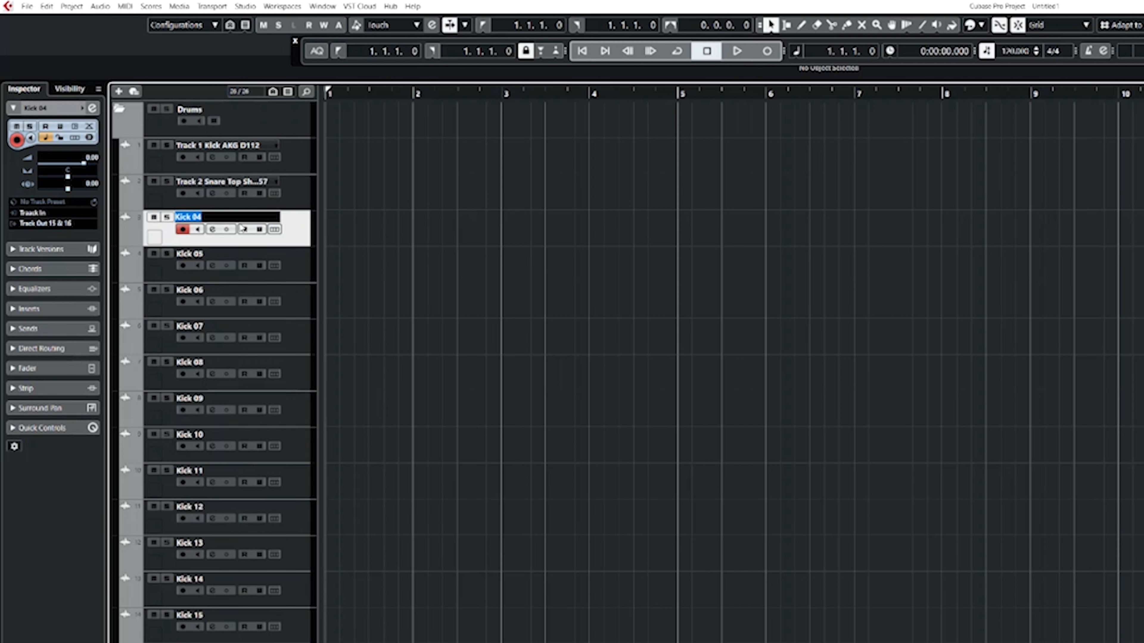
{"action": "type", "text": "Snare Top Shure SM57"}
{"action": "double_click", "coordinate": [211, 217]}
{"action": "type", "text": "Bottom"}
{"action": "double_click", "coordinate": [248, 216]}
{"action": "type", "text": "Beta"}
{"action": "key", "text": "Delete"}
{"action": "key", "text": "Delete"}
{"action": "key", "text": "Delete"}
{"action": "key", "text": "Delete"}
{"action": "type", "text": "58"}
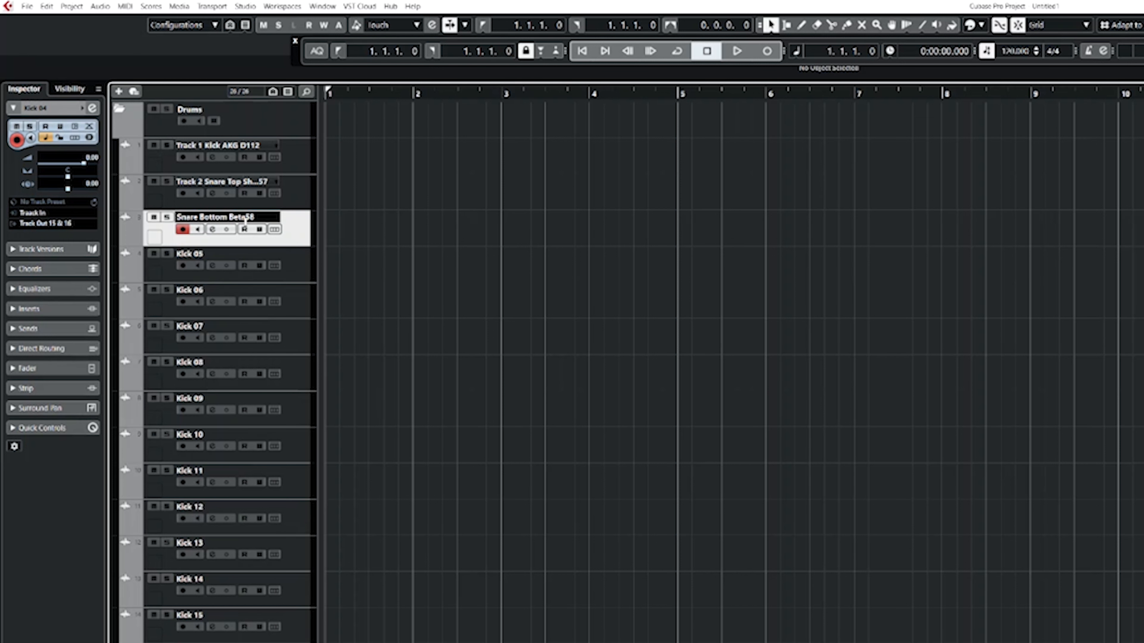
{"action": "key", "text": "Tab"}
Step: Expand the Bass folder and toggle record enable on its Track 3 D I V2 track
{"action": "scroll", "coordinate": [223, 518], "scroll_direction": "down", "scroll_amount": 5}
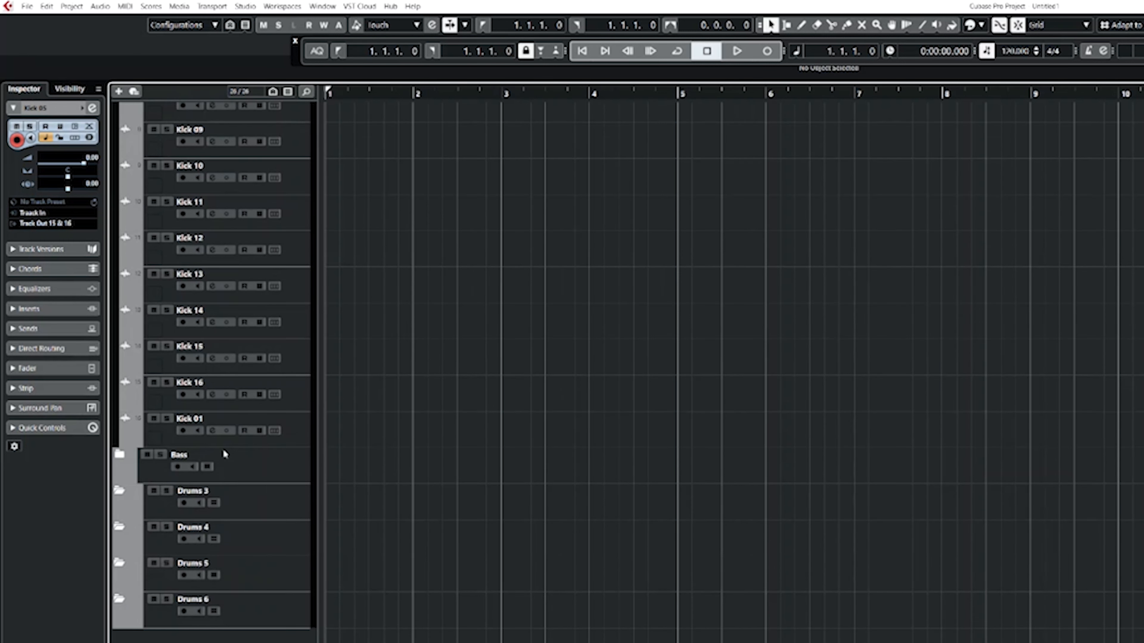
{"action": "left_click", "coordinate": [121, 464]}
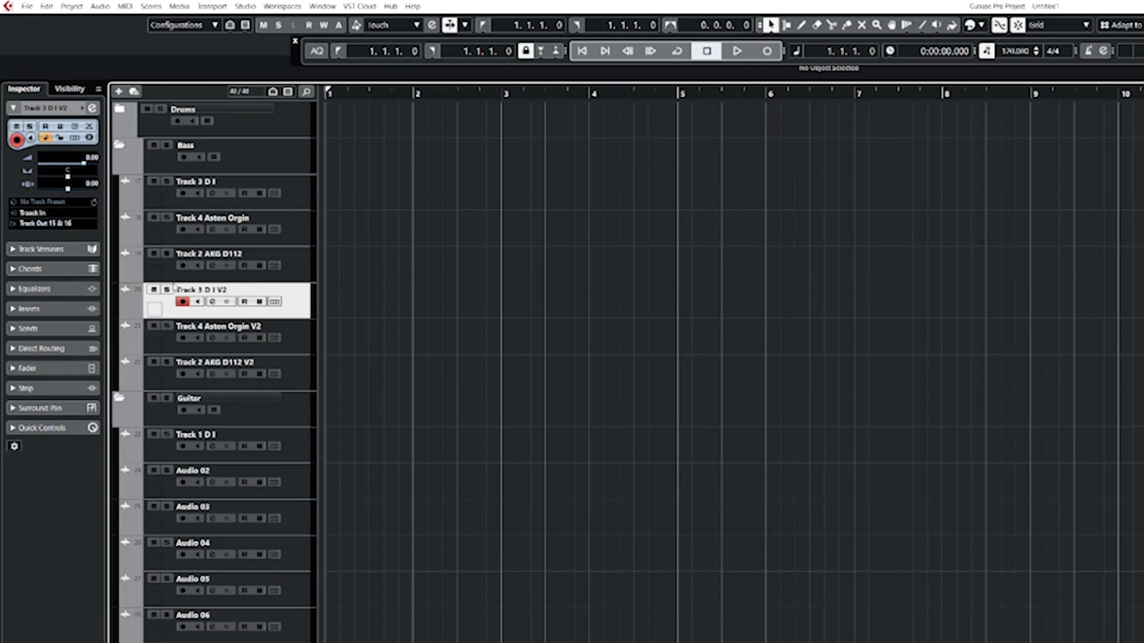
{"action": "left_click", "coordinate": [181, 302]}
Step: Collapse the Bass folder and rename the Drums 3 folder as Guitar
{"action": "left_click", "coordinate": [119, 145]}
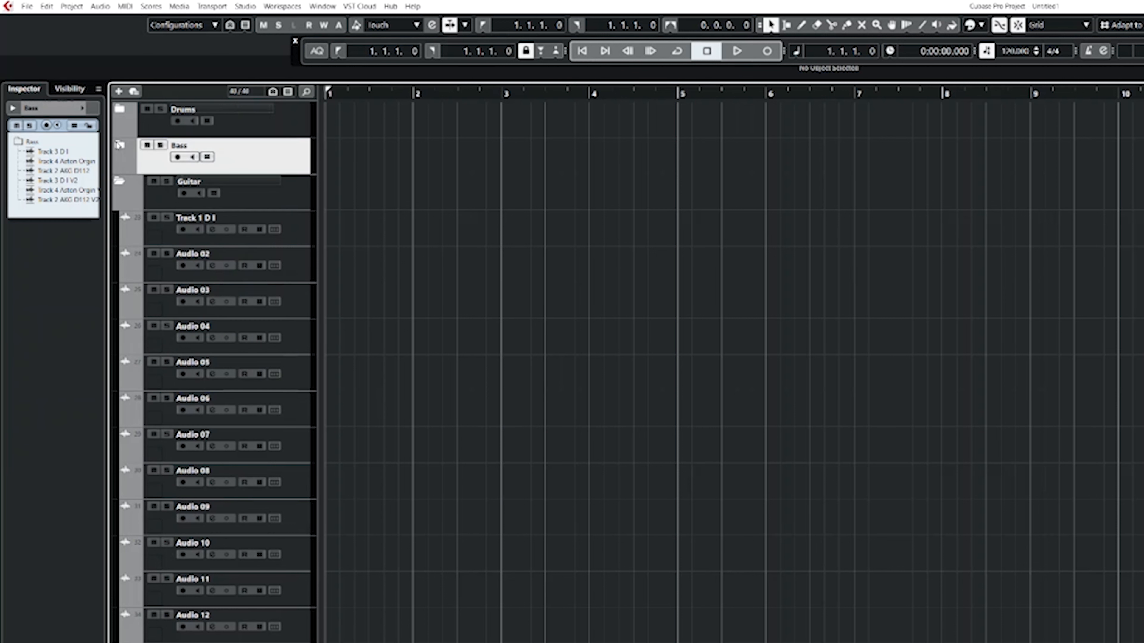
{"action": "type", "text": "Guitar"}
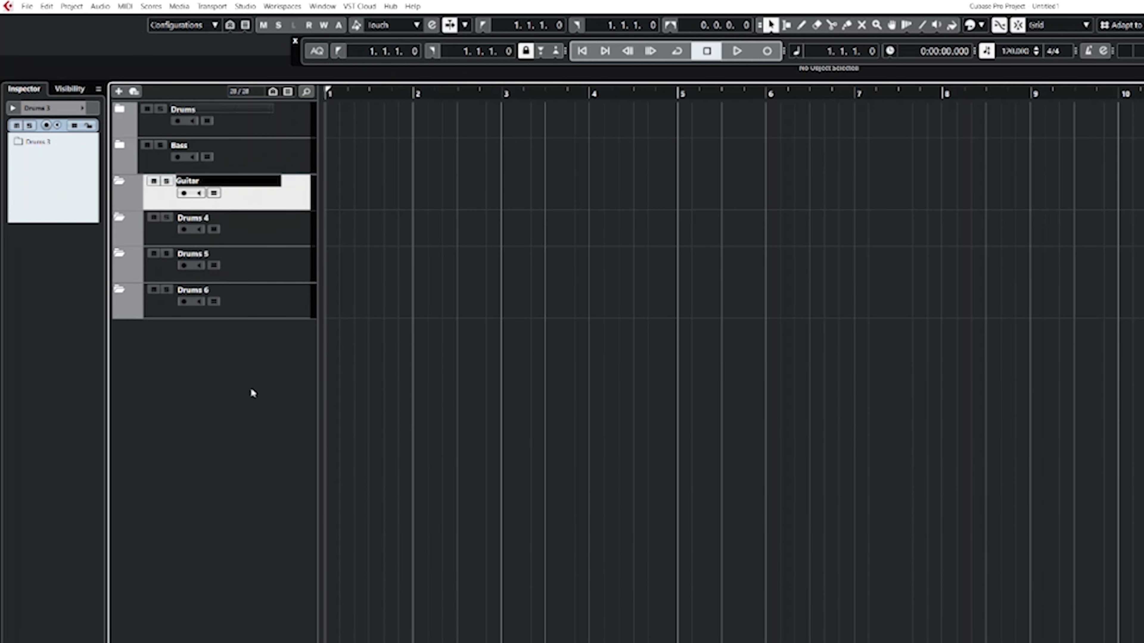
{"action": "key", "text": "Return"}
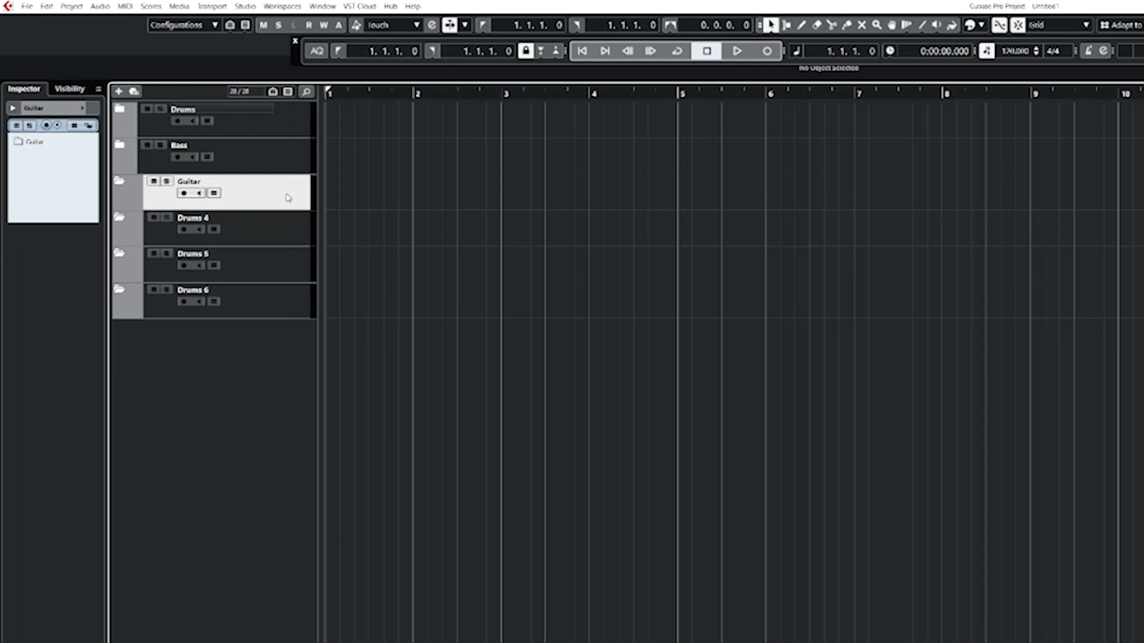
Step: Add twelve mono audio tracks with input Analogue 1 (Mono) and output Track Out 15 & 16
{"action": "right_click", "coordinate": [231, 390]}
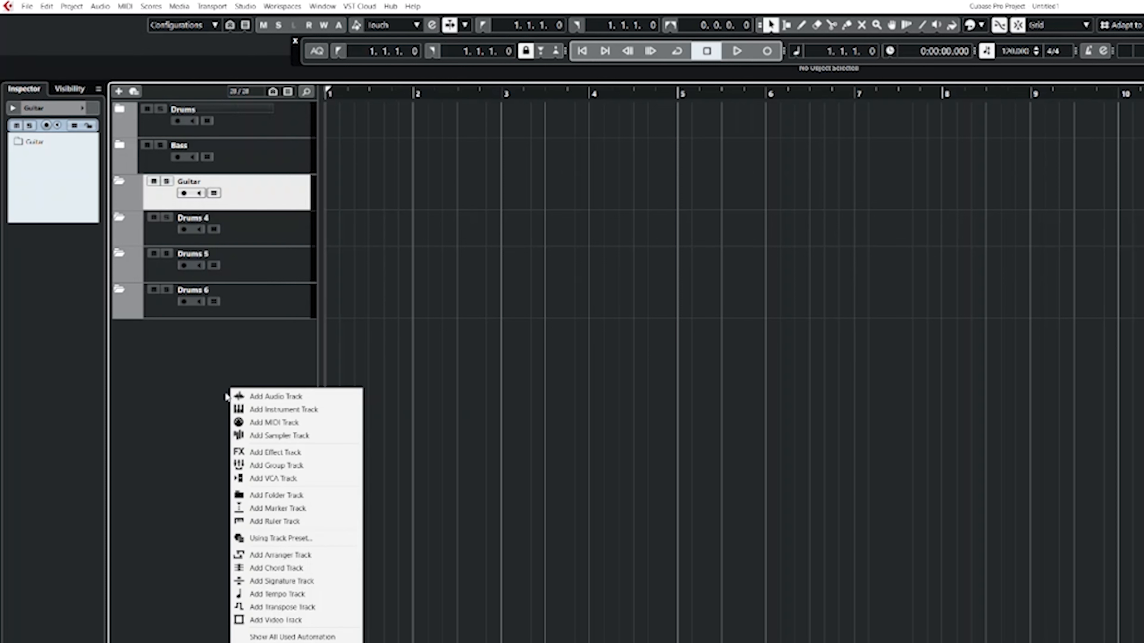
{"action": "left_click", "coordinate": [273, 392]}
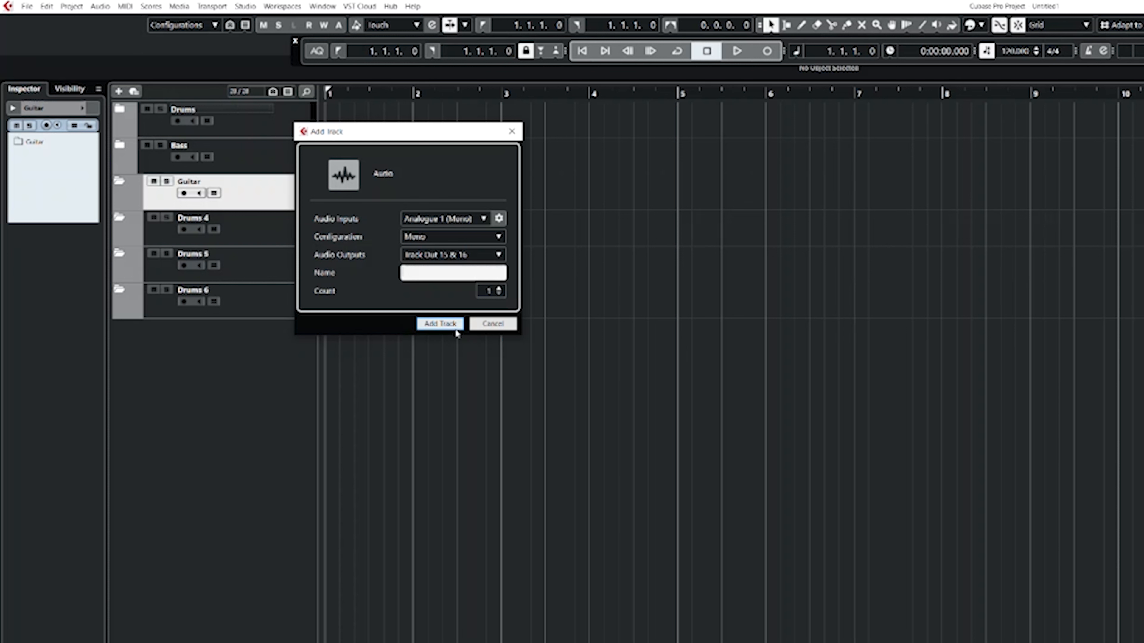
{"action": "left_click", "coordinate": [499, 289]}
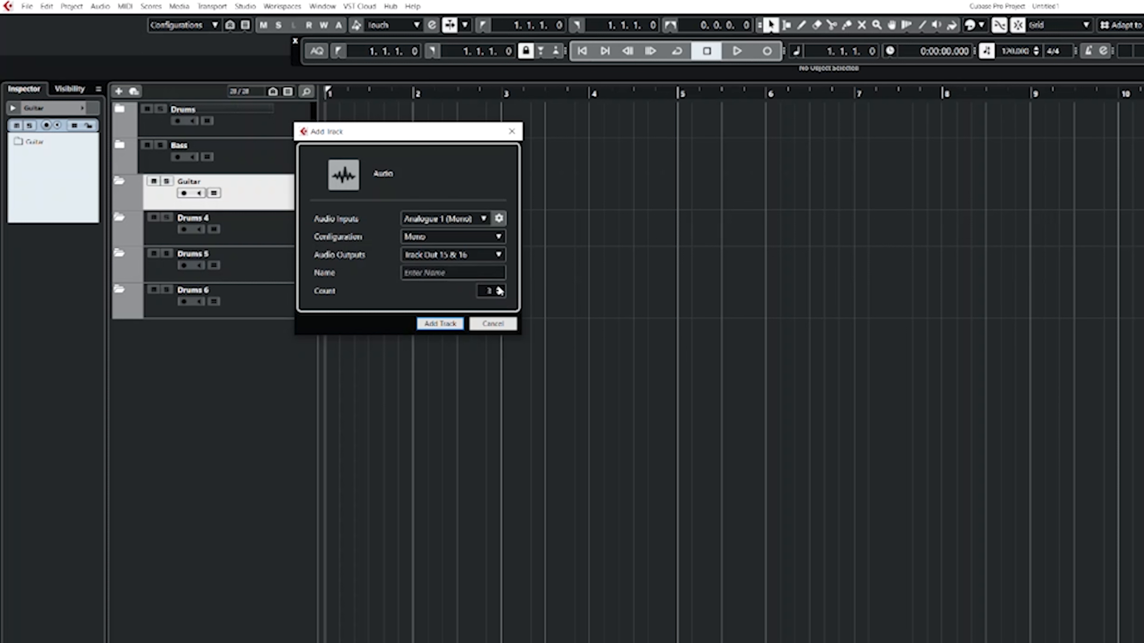
{"action": "left_click", "coordinate": [499, 289]}
{"action": "left_click", "coordinate": [498, 289]}
{"action": "left_click", "coordinate": [499, 293]}
{"action": "left_click", "coordinate": [440, 324]}
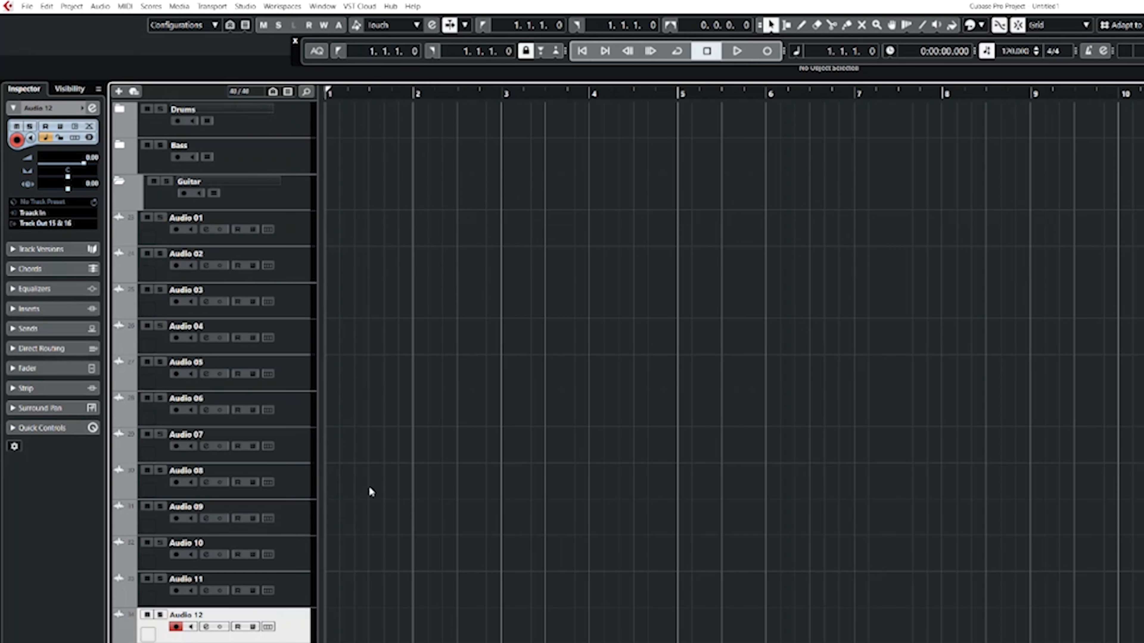
Step: Move the tracks Audio 01 through Audio 12 into the Guitar folder
{"action": "left_click", "coordinate": [255, 215]}
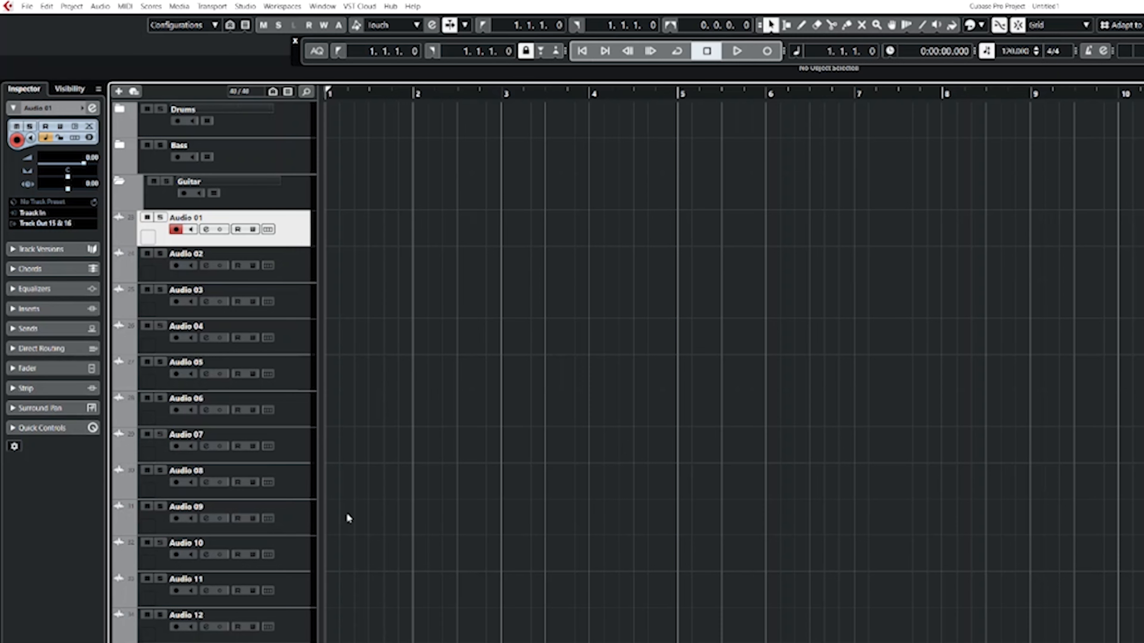
{"action": "scroll", "coordinate": [347, 518], "scroll_direction": "down", "scroll_amount": 3}
{"action": "left_click", "coordinate": [306, 511], "text": "shift"}
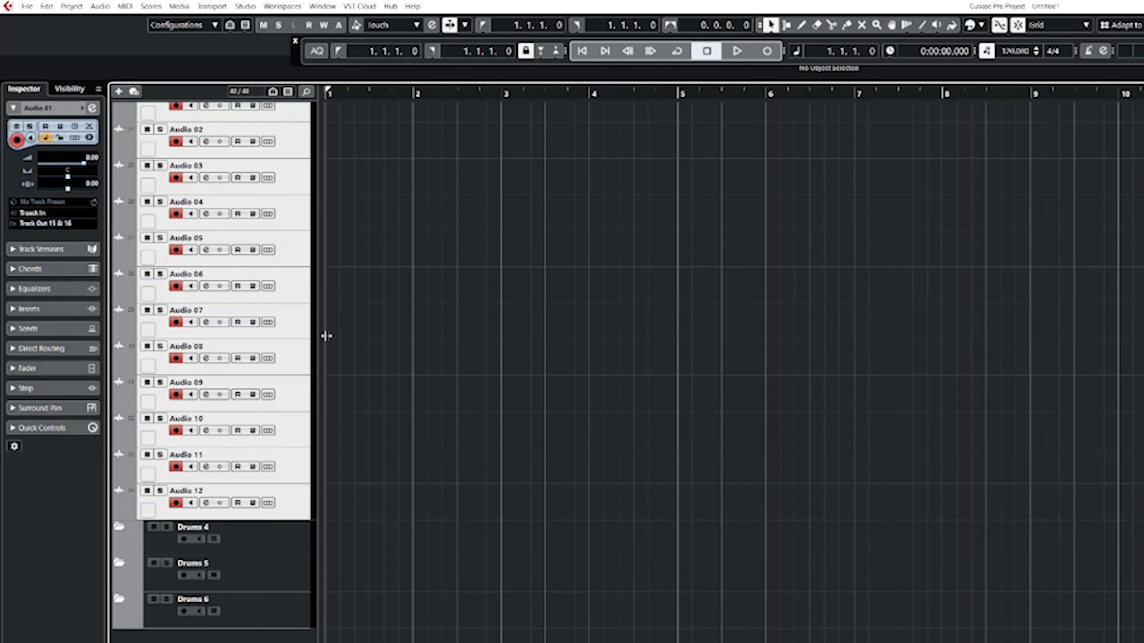
{"action": "scroll", "coordinate": [324, 335], "scroll_direction": "up", "scroll_amount": 5}
{"action": "left_click_drag", "start_coordinate": [286, 245], "coordinate": [298, 217]}
Step: Rename the Audio 01 track as "Track 1 D I Rythm Left" and Audio 02 as "Track 1 D I Rythm V2"
{"action": "left_click", "coordinate": [197, 218]}
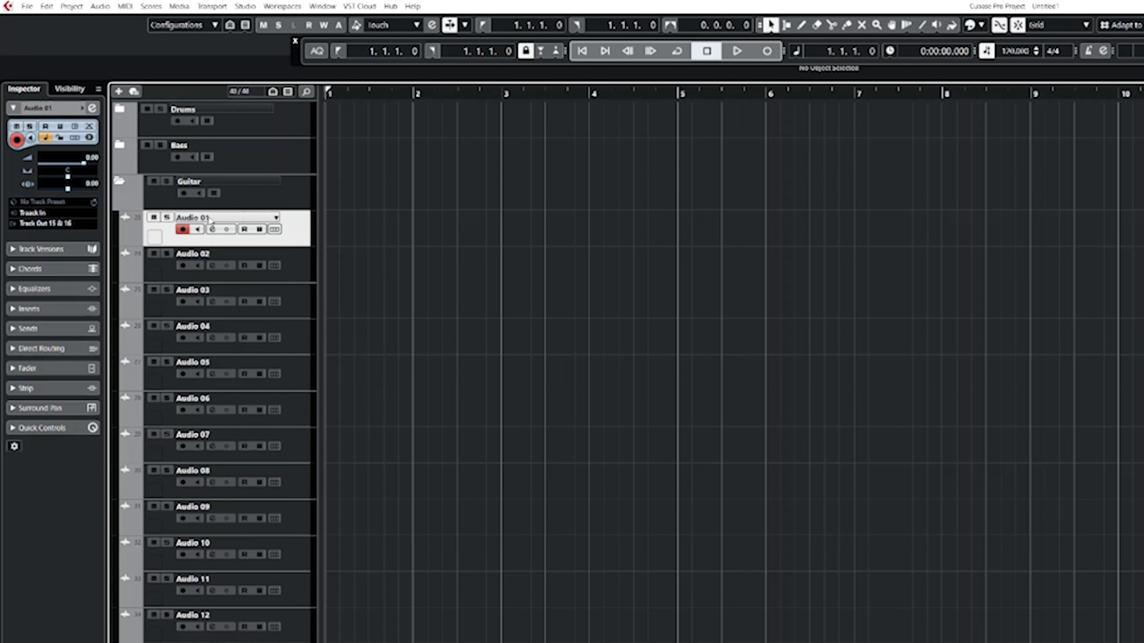
{"action": "double_click", "coordinate": [210, 219]}
{"action": "type", "text": "Track"}
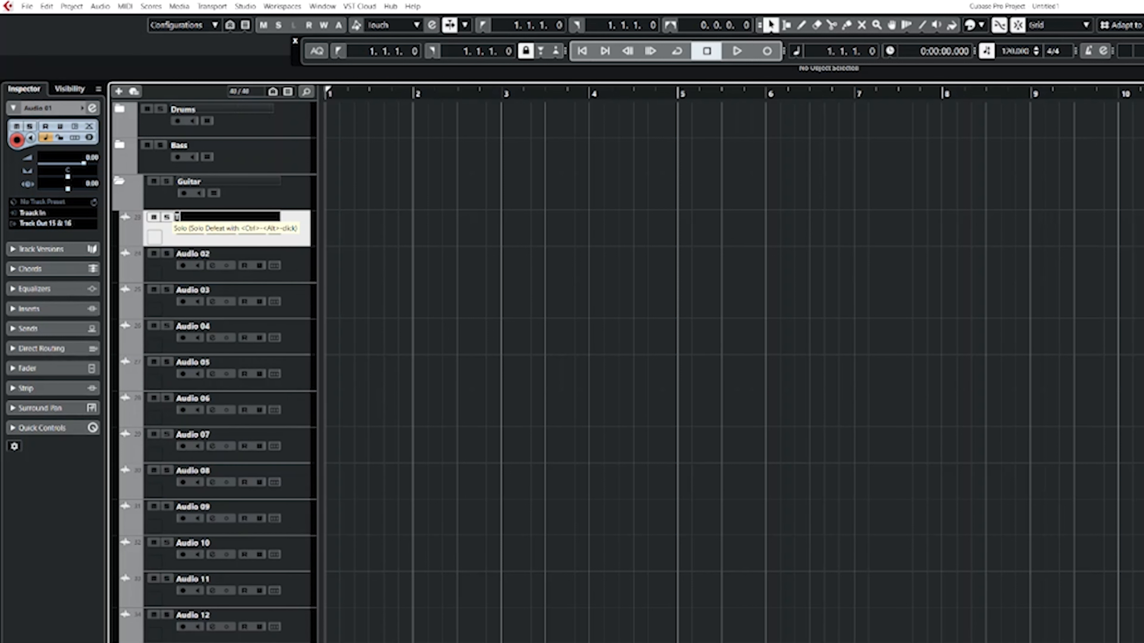
{"action": "type", "text": " 1 D I Rythm"}
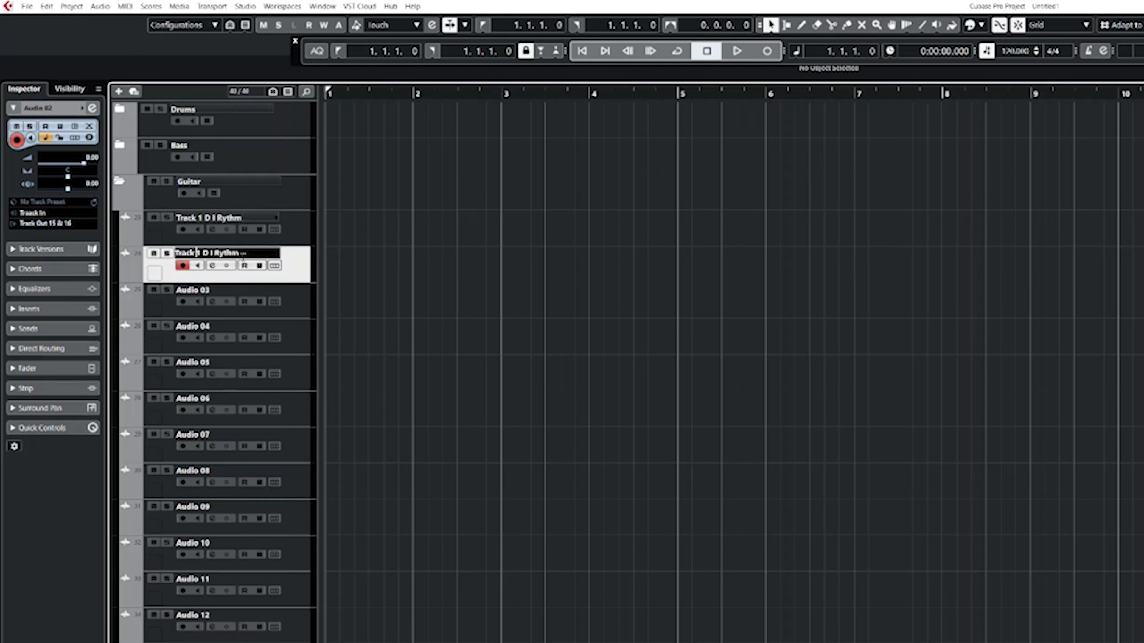
{"action": "left_click", "coordinate": [250, 253]}
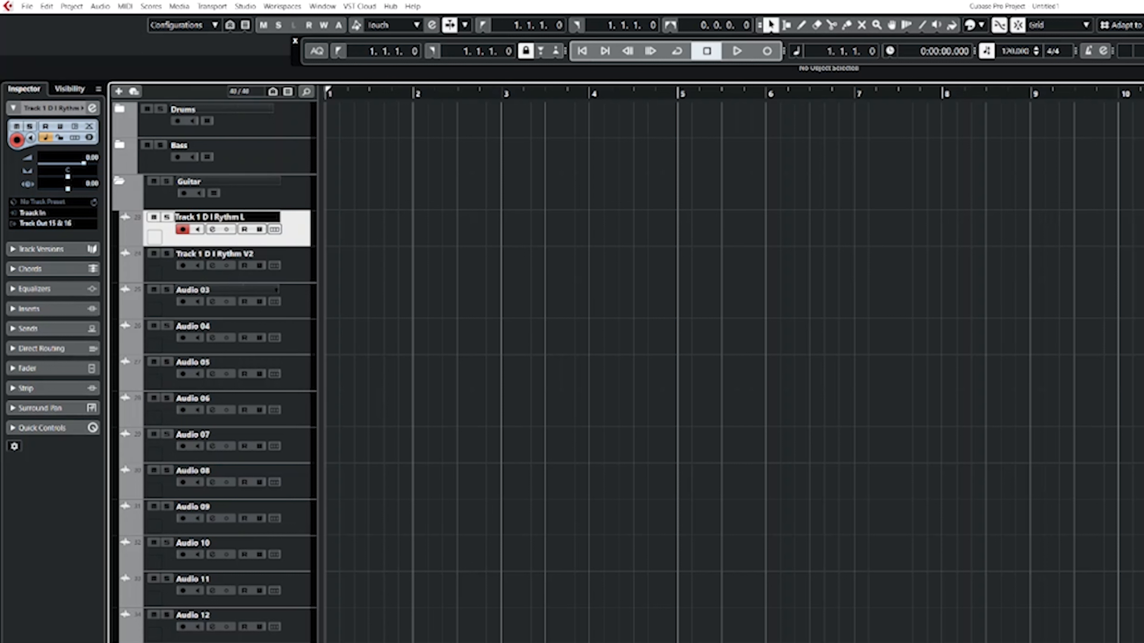
{"action": "type", "text": "eft"}
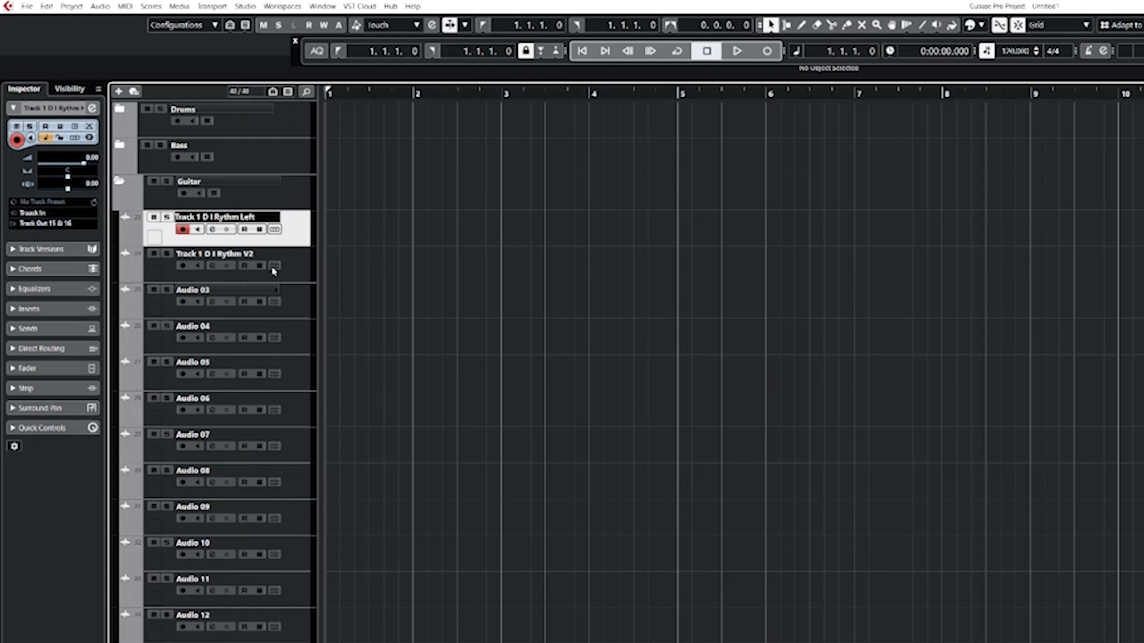
Step: Replace V2 with Right in the second guitar track's name, making it "Track 1 D I Rythm Right"
{"action": "left_click", "coordinate": [258, 258]}
{"action": "double_click", "coordinate": [255, 254]}
{"action": "left_click", "coordinate": [250, 254]}
{"action": "left_click_drag", "start_coordinate": [251, 253], "coordinate": [238, 254]}
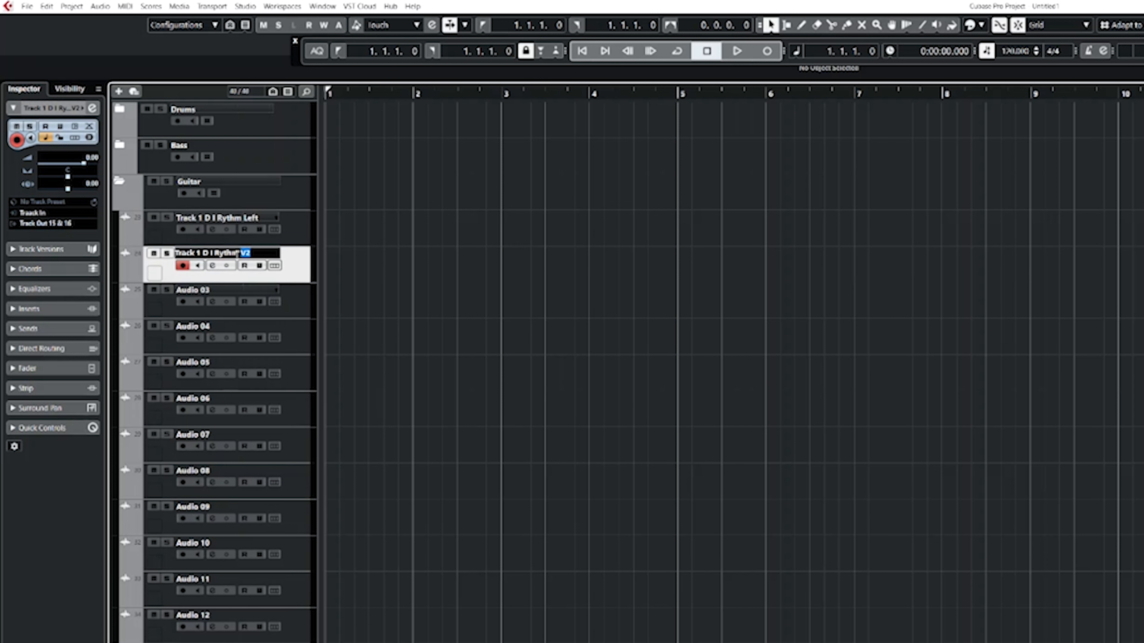
{"action": "type", "text": "Right"}
{"action": "key", "text": "Return"}
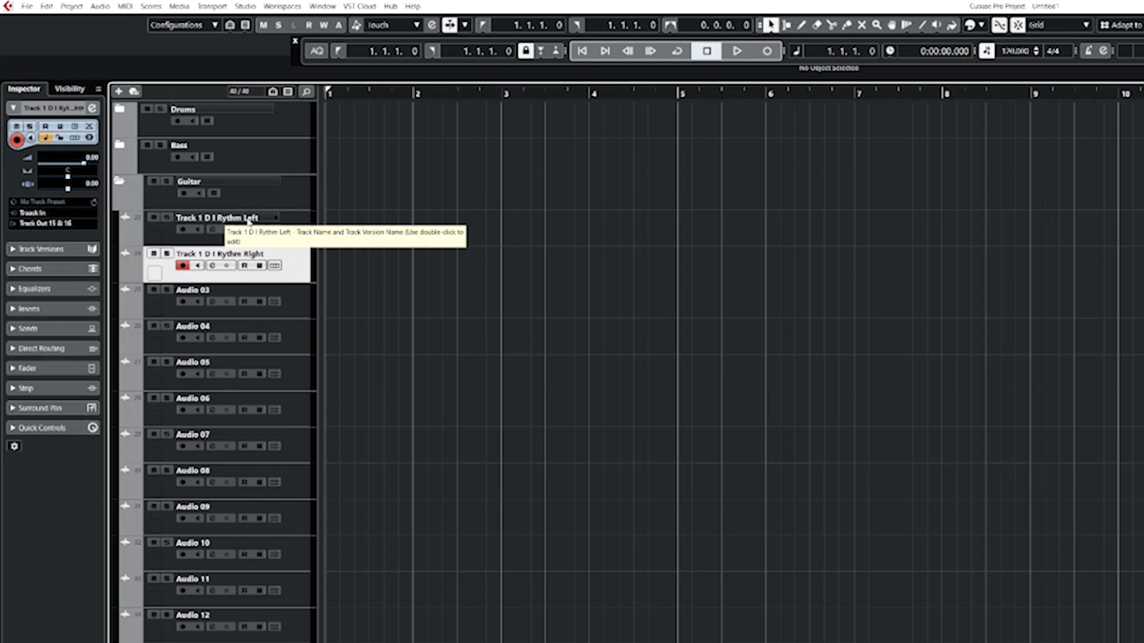
Step: Rename the Audio 03 track as "Track 2 SM57 Rythm Left" and Audio 04 as its Right counterpart
{"action": "double_click", "coordinate": [214, 291]}
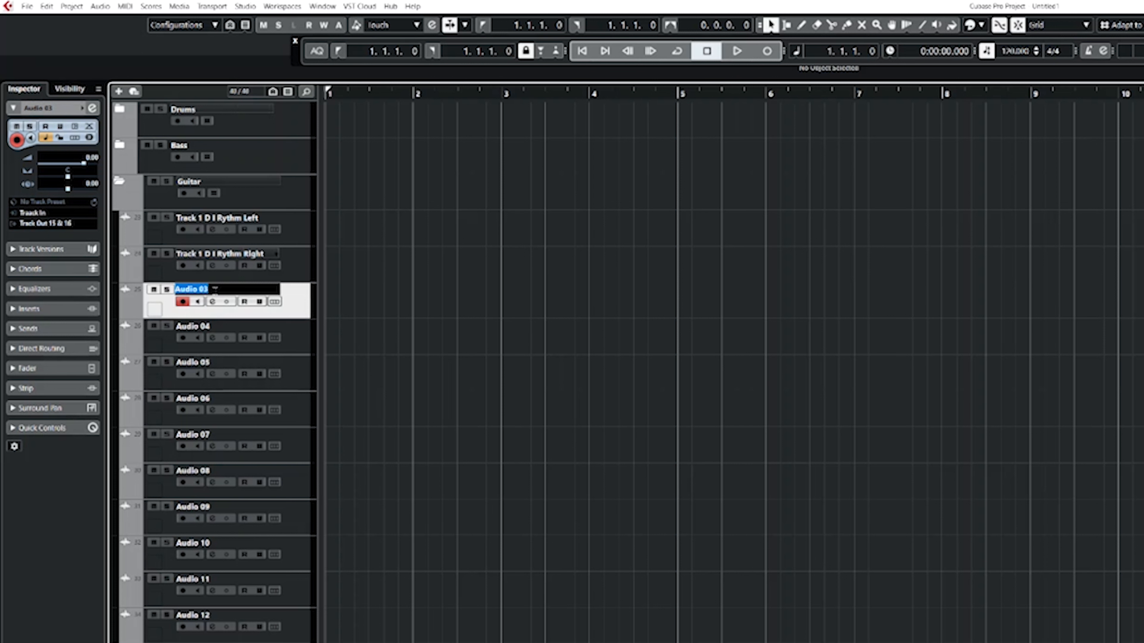
{"action": "type", "text": "Track 2 SM57 Rythm Left"}
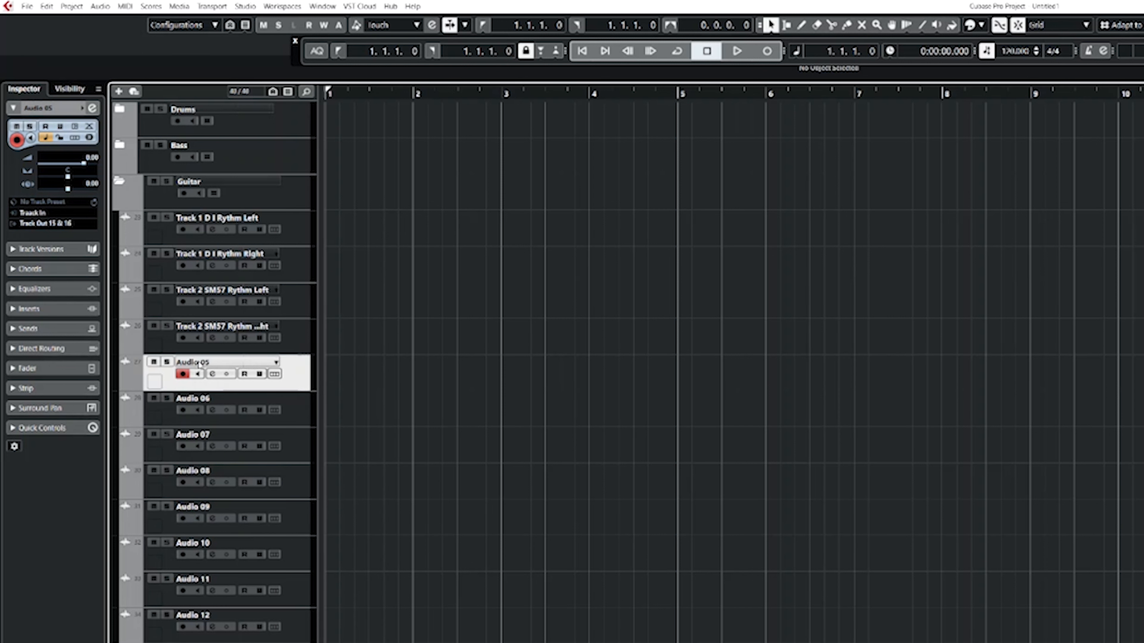
Step: Rename the Audio 05 track as "Track 1 SM57 Lead V1" and Audio 06 as "Track 1 SM57 Lead V2"
{"action": "double_click", "coordinate": [224, 363]}
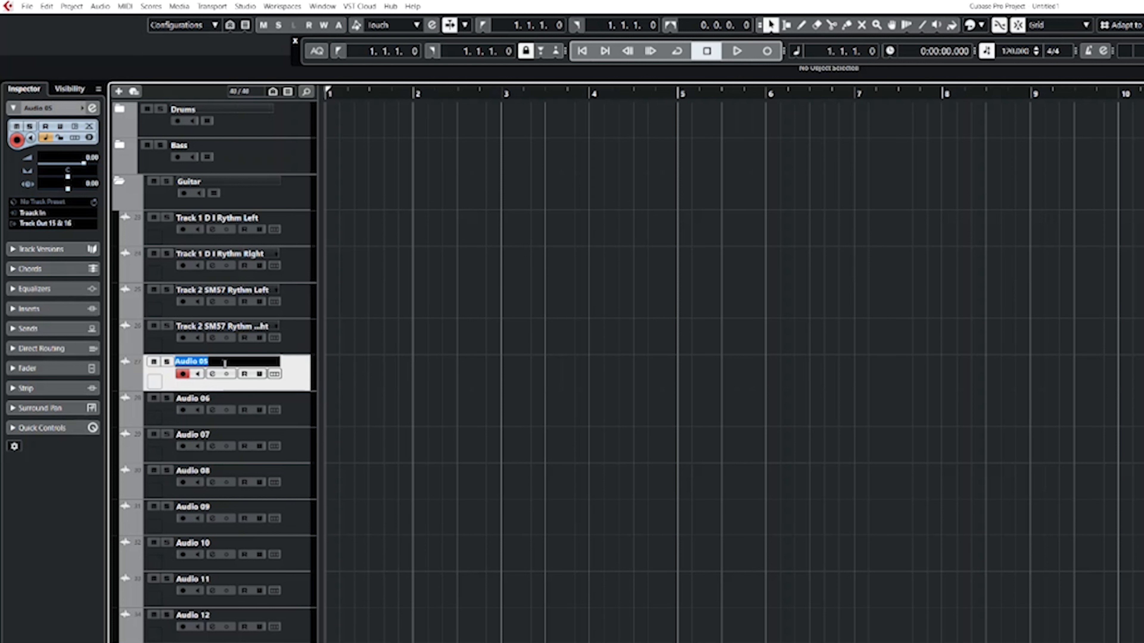
{"action": "type", "text": "Track 2 SM57 Rythm Left"}
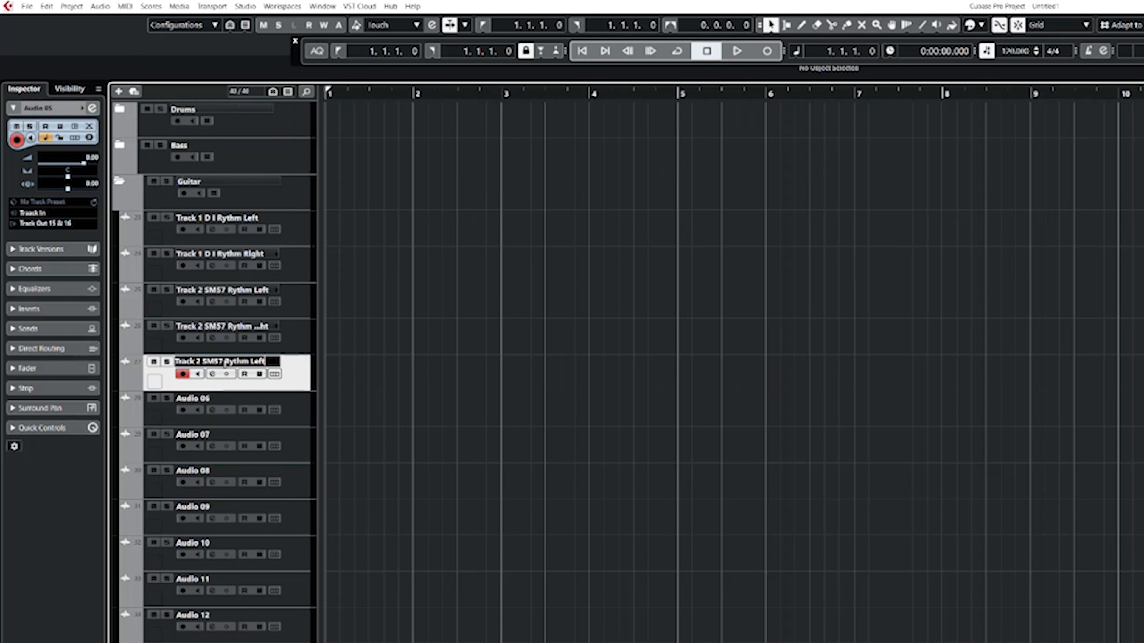
{"action": "left_click", "coordinate": [202, 361]}
{"action": "key", "text": "BackSpace"}
{"action": "key", "text": "BackSpace"}
{"action": "type", "text": "3"}
{"action": "key", "text": "BackSpace"}
{"action": "type", "text": "1"}
{"action": "double_click", "coordinate": [238, 362]}
{"action": "type", "text": "Lead"}
{"action": "double_click", "coordinate": [253, 361]}
{"action": "left_click", "coordinate": [244, 362]}
{"action": "left_click_drag", "start_coordinate": [243, 362], "coordinate": [258, 361]}
{"action": "type", "text": "V1"}
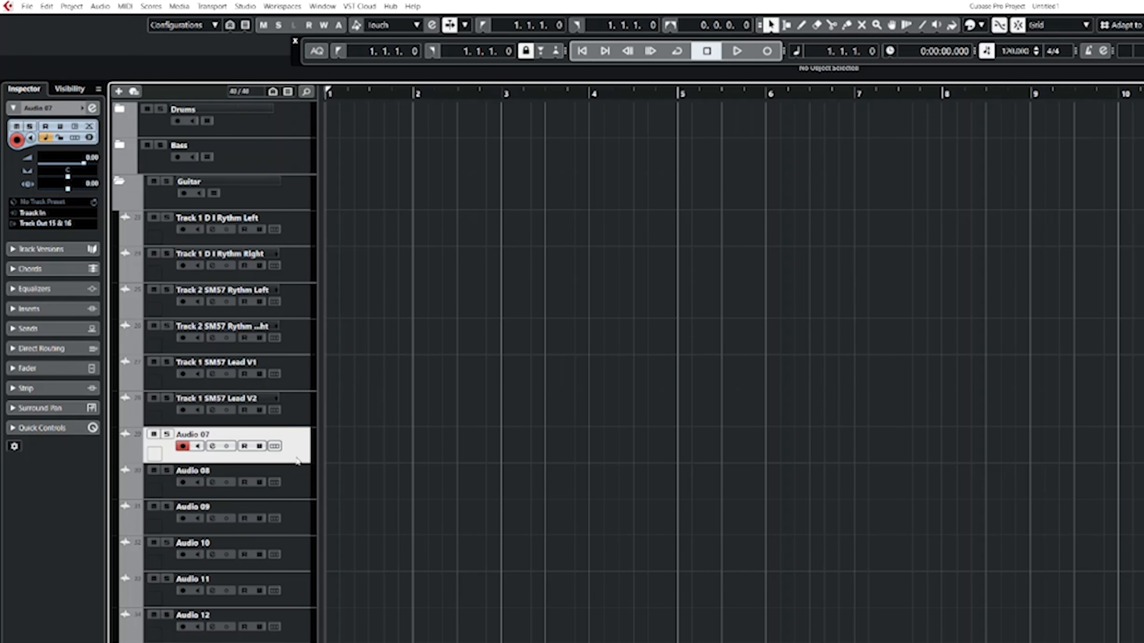
Step: Collapse the Guitar folder and rename the Drums 4 folder as Keys
{"action": "scroll", "coordinate": [315, 484], "scroll_direction": "down", "scroll_amount": 3}
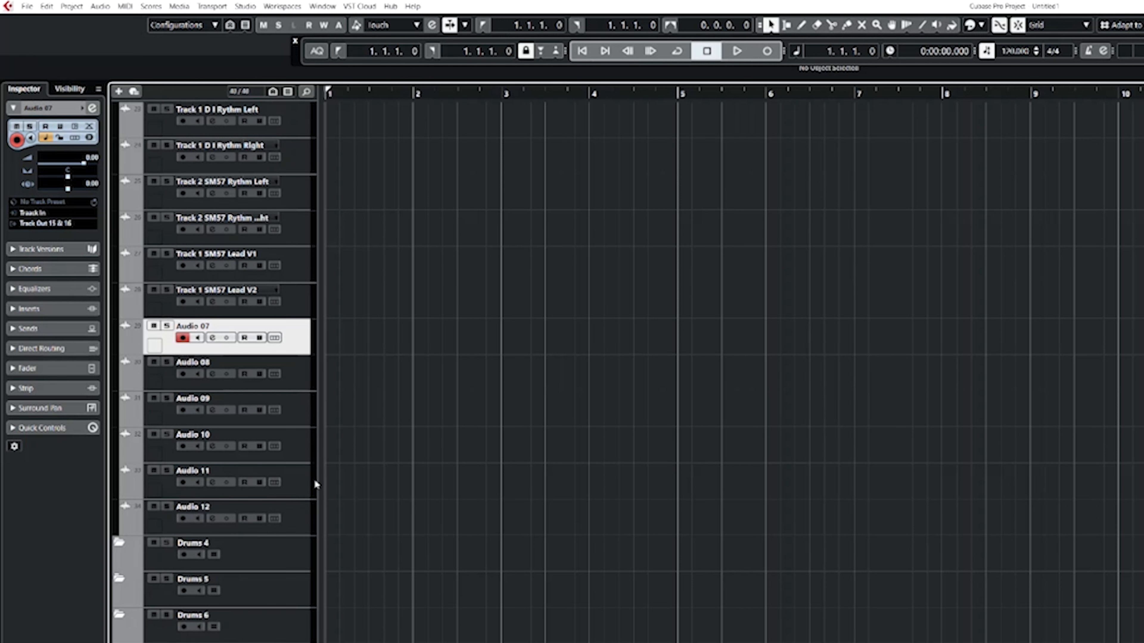
{"action": "scroll", "coordinate": [384, 472], "scroll_direction": "up", "scroll_amount": 3}
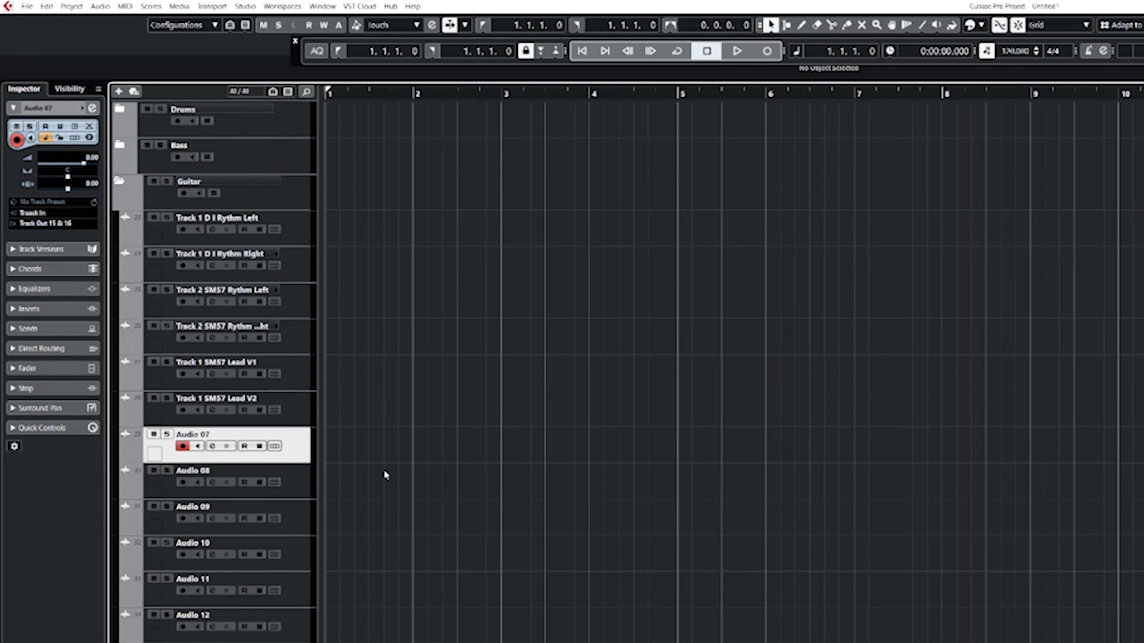
{"action": "left_click", "coordinate": [120, 182]}
{"action": "double_click", "coordinate": [203, 218]}
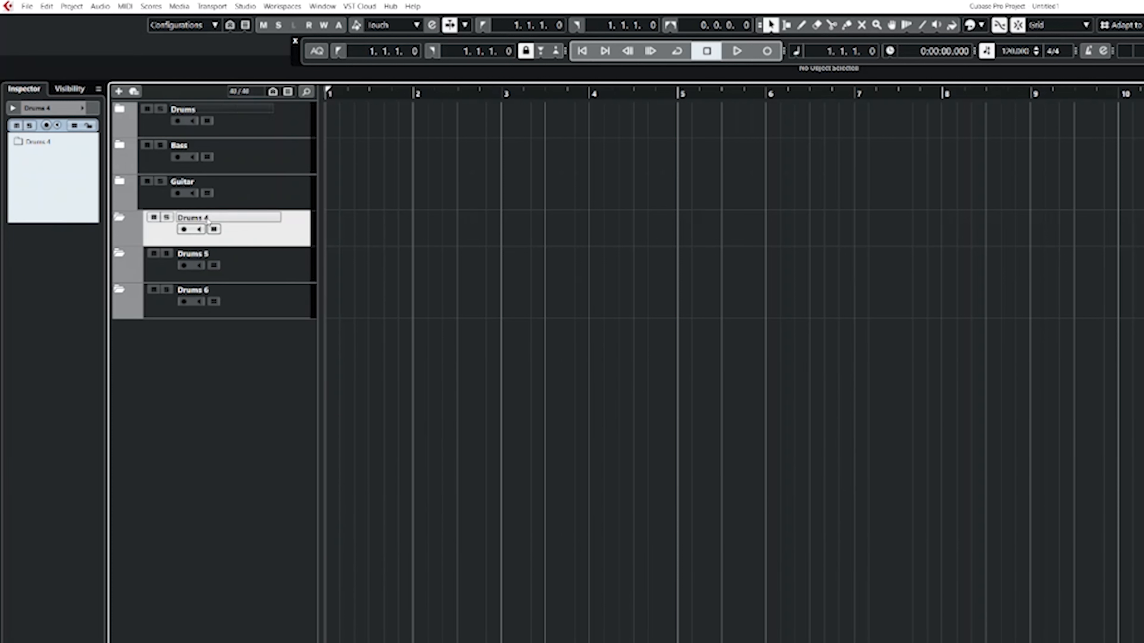
{"action": "type", "text": "Keys"}
{"action": "key", "text": "Return"}
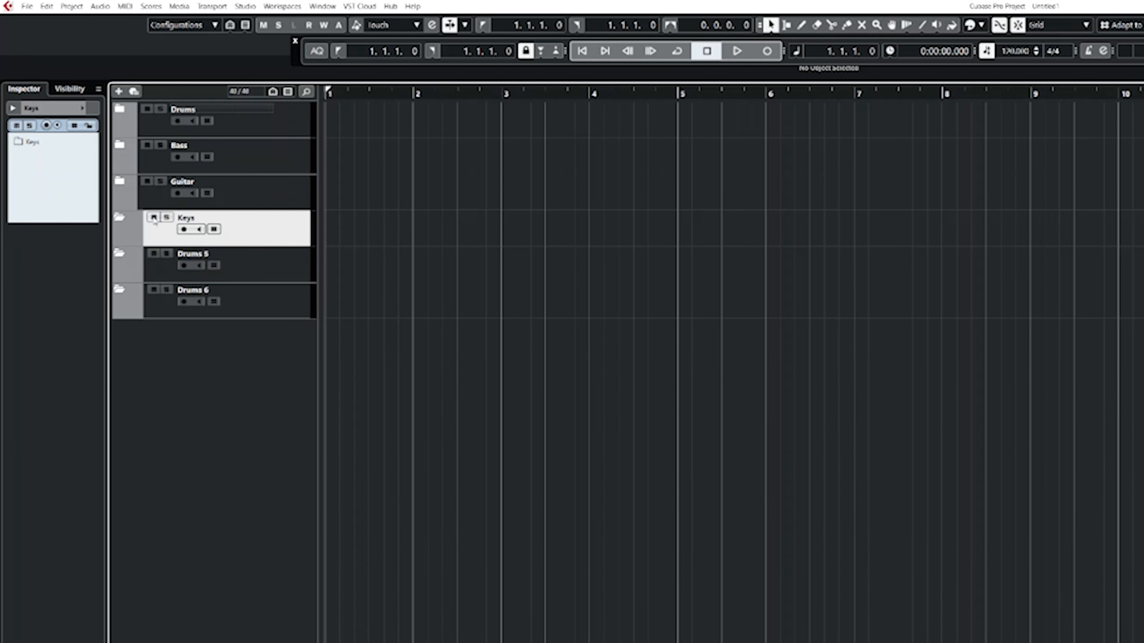
Step: Add six stereo Keys audio tracks with Track In 5 & 6 as input inside the Keys folder
{"action": "right_click", "coordinate": [280, 232]}
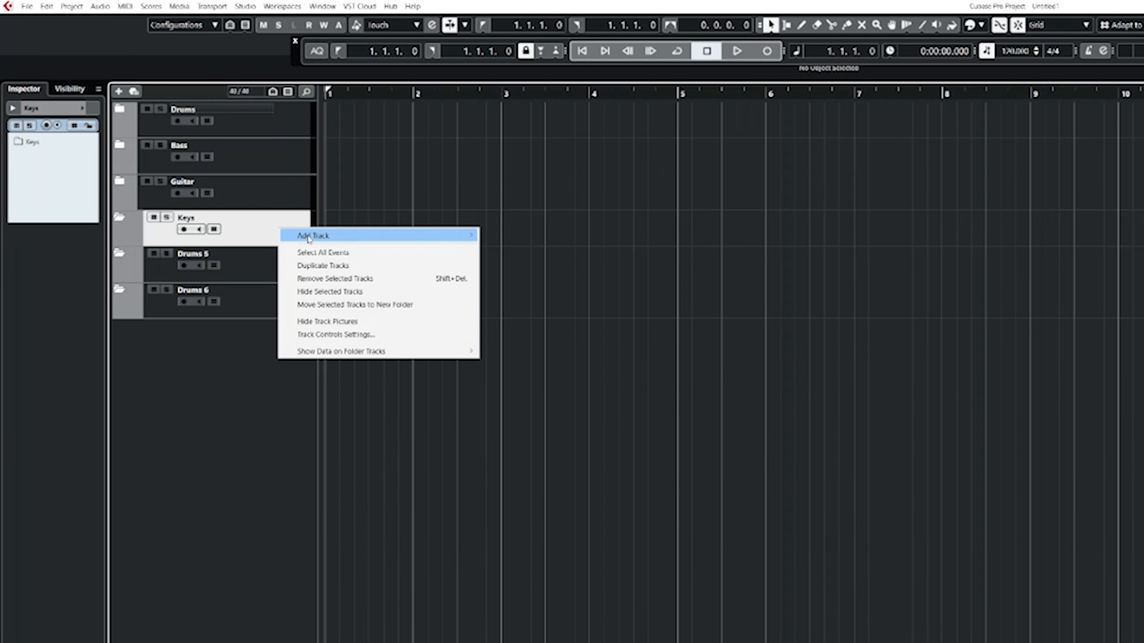
{"action": "mouse_move", "coordinate": [307, 236]}
{"action": "left_click", "coordinate": [503, 239]}
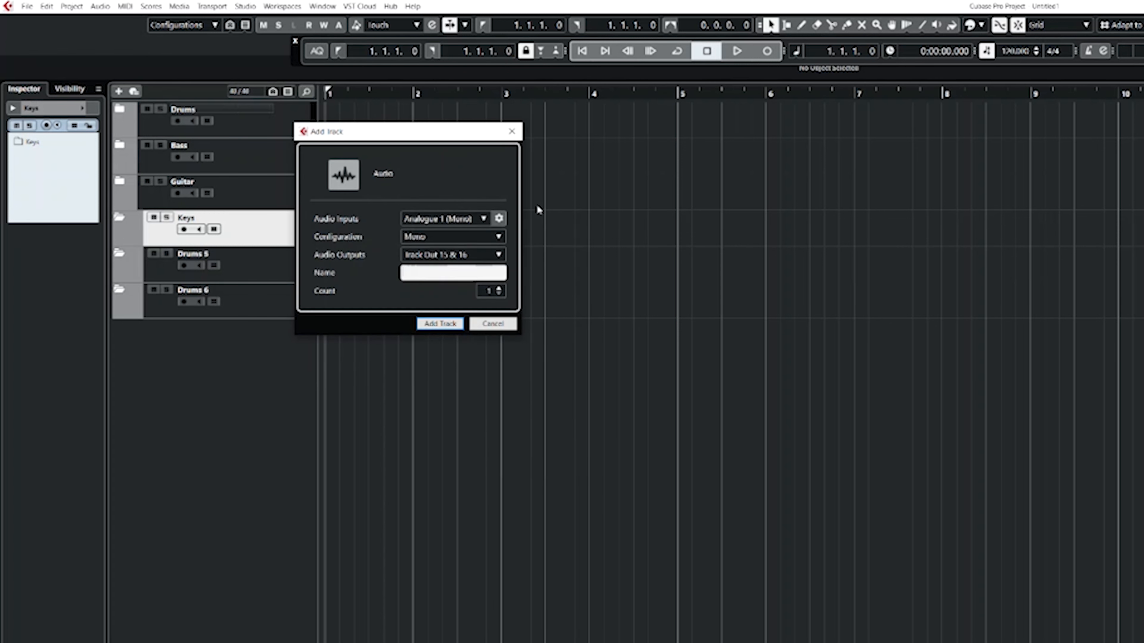
{"action": "left_click", "coordinate": [499, 237]}
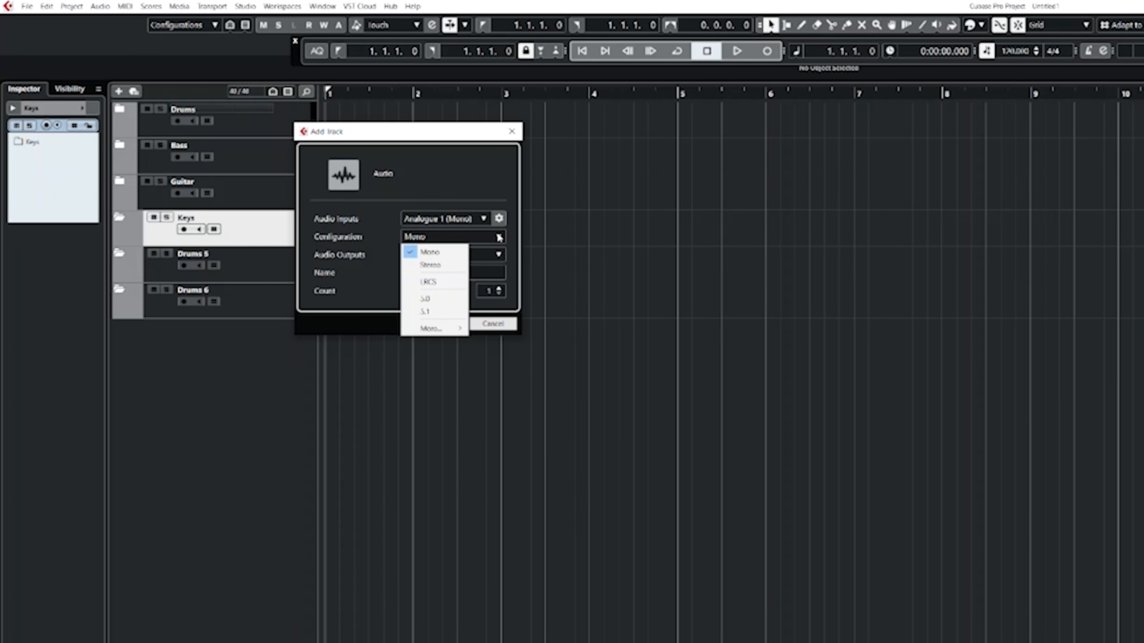
{"action": "left_click", "coordinate": [451, 264]}
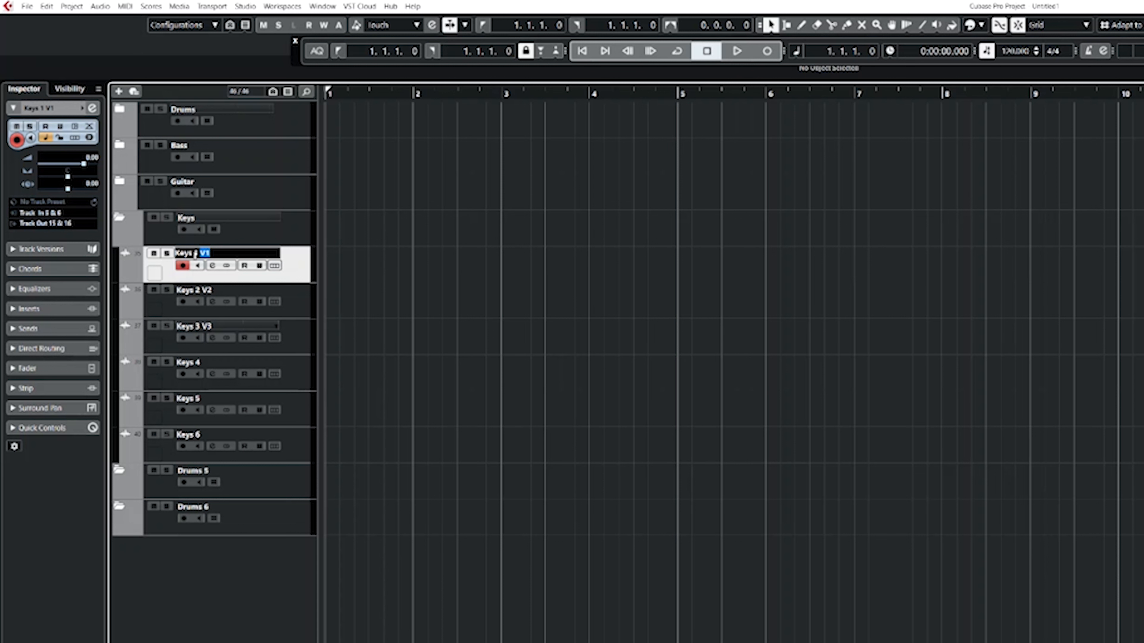
Step: Rename the first three Keys tracks as Keys 1 Piano, Keys 2 Stings and Keys 3 Pads
{"action": "type", "text": "Piano"}
{"action": "left_click", "coordinate": [218, 293]}
{"action": "double_click", "coordinate": [218, 290]}
{"action": "double_click", "coordinate": [205, 289]}
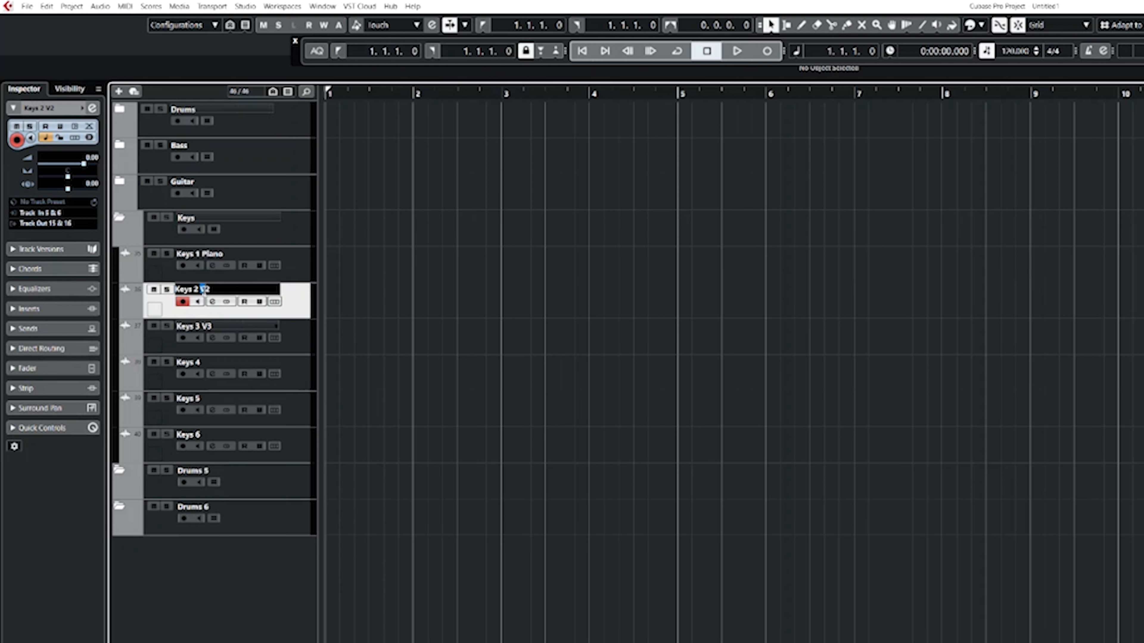
{"action": "type", "text": "Sri"}
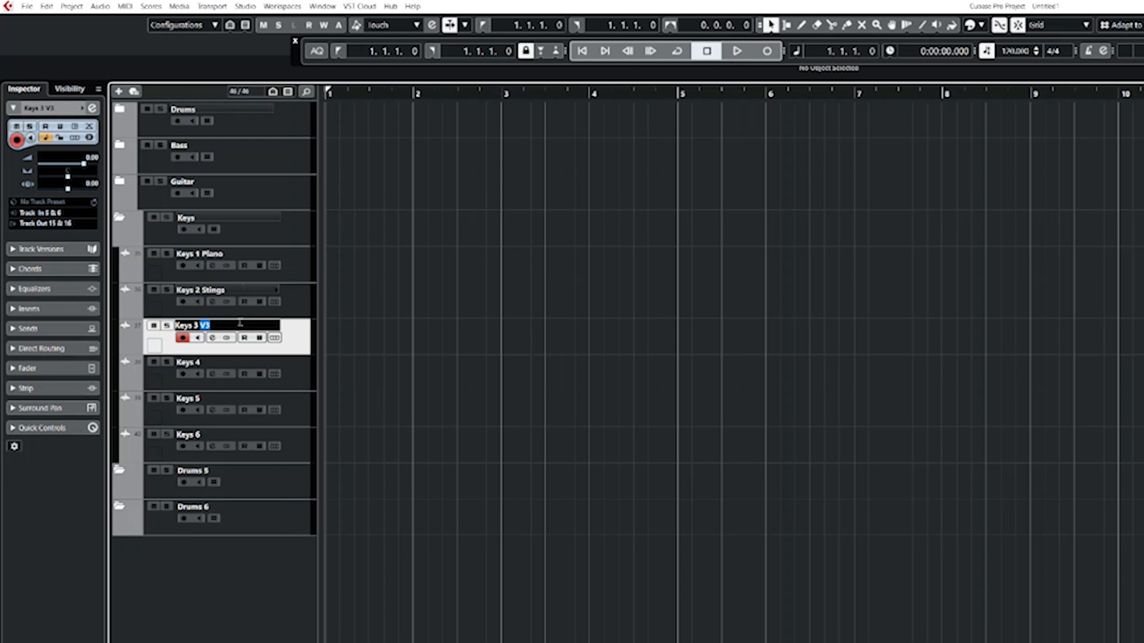
{"action": "type", "text": "Pads"}
{"action": "left_click", "coordinate": [333, 426]}
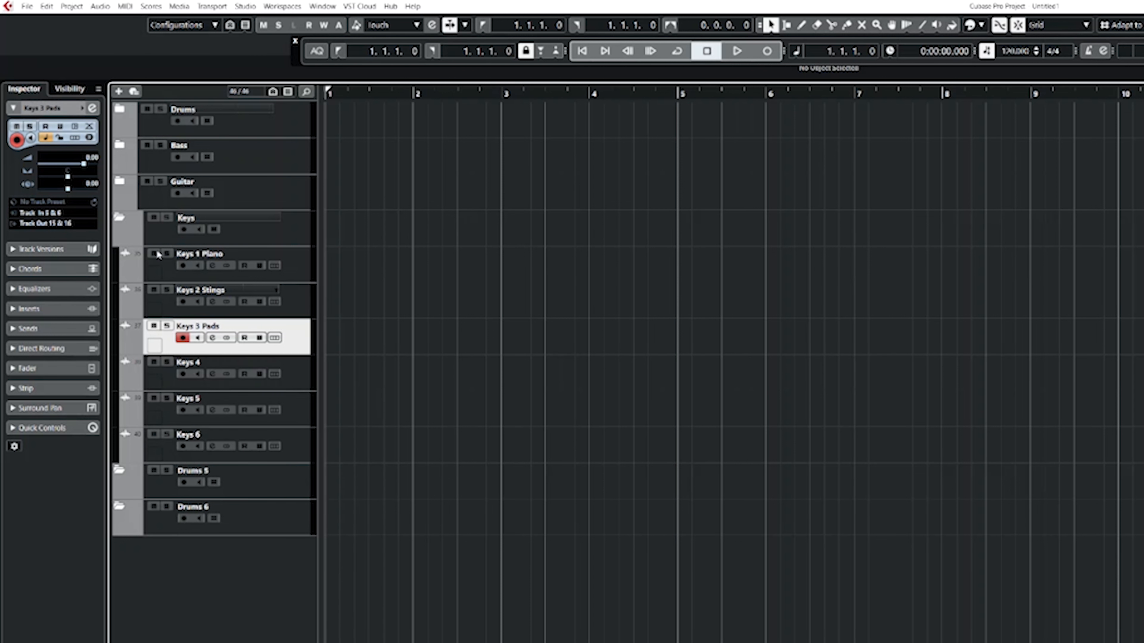
Step: Collapse the Keys folder and rename the Drums 5 folder as Vox
{"action": "left_click", "coordinate": [121, 220]}
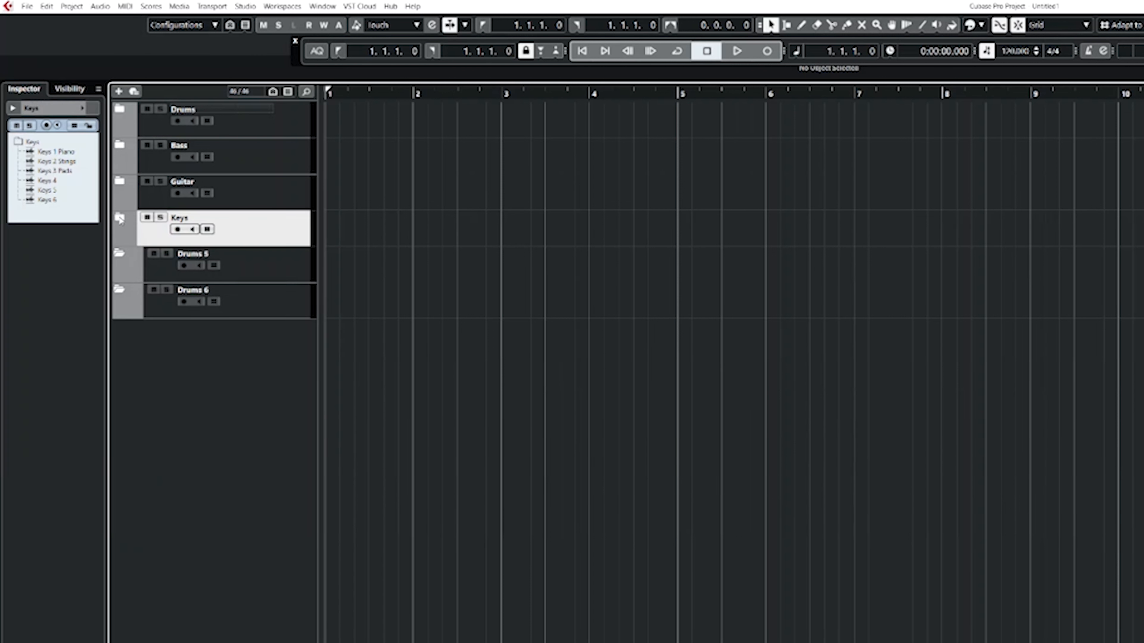
{"action": "left_click", "coordinate": [246, 276]}
{"action": "double_click", "coordinate": [241, 262]}
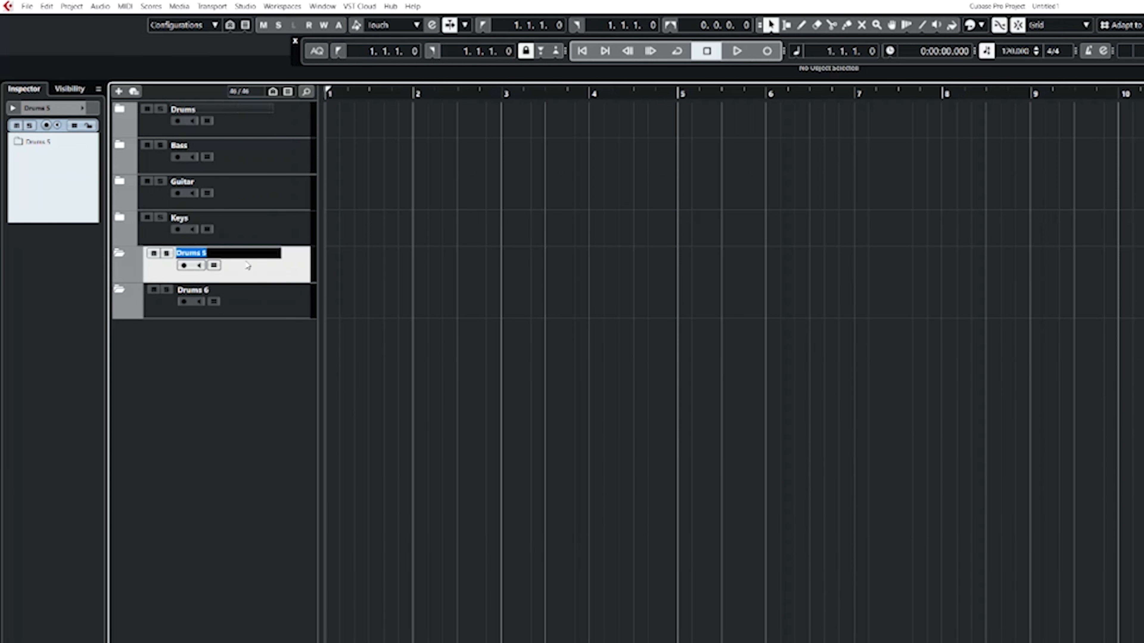
{"action": "type", "text": "Vox"}
{"action": "left_click", "coordinate": [195, 356]}
Step: Add a batch of mono audio tracks with Traack In as input inside the Vox folder
{"action": "right_click", "coordinate": [195, 356]}
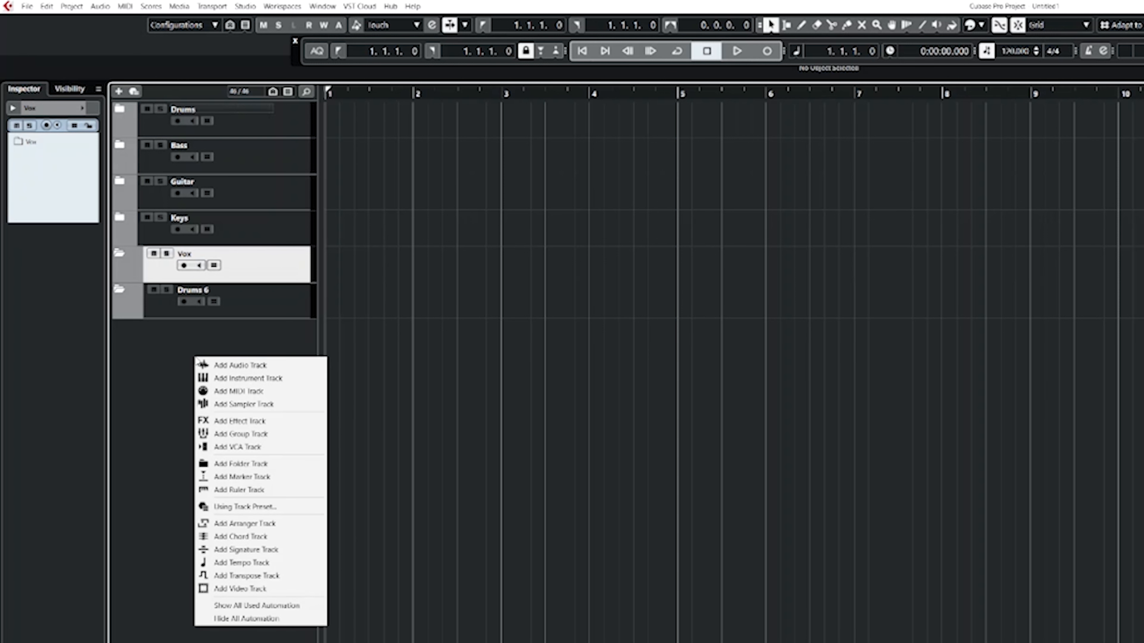
{"action": "left_click", "coordinate": [248, 365]}
{"action": "left_click", "coordinate": [450, 237]}
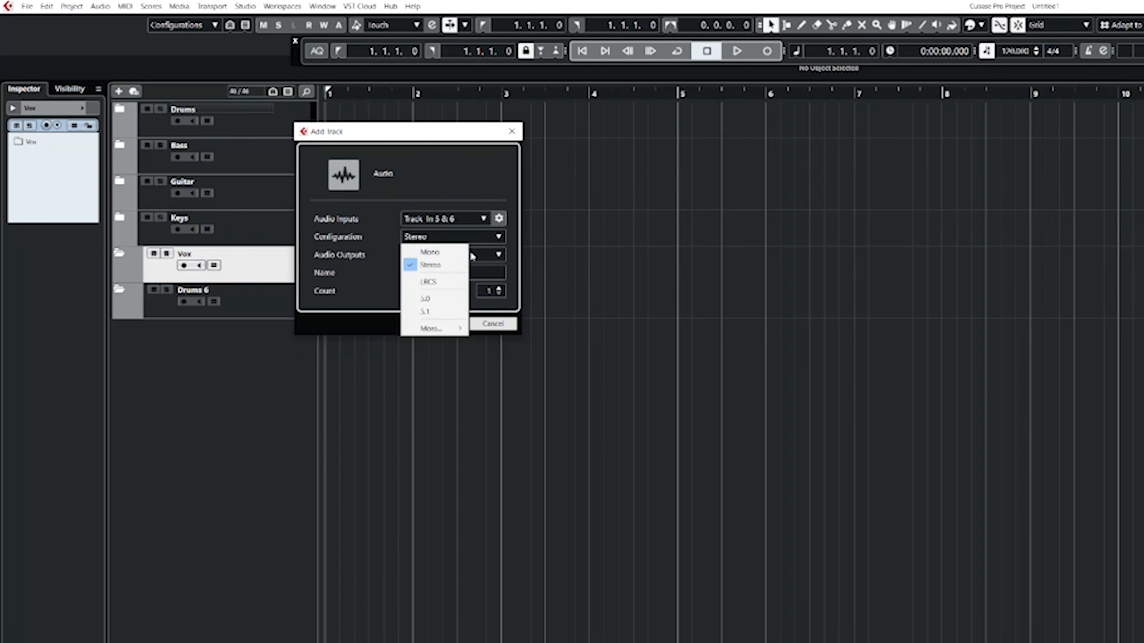
{"action": "left_click", "coordinate": [453, 255]}
{"action": "left_click", "coordinate": [498, 288]}
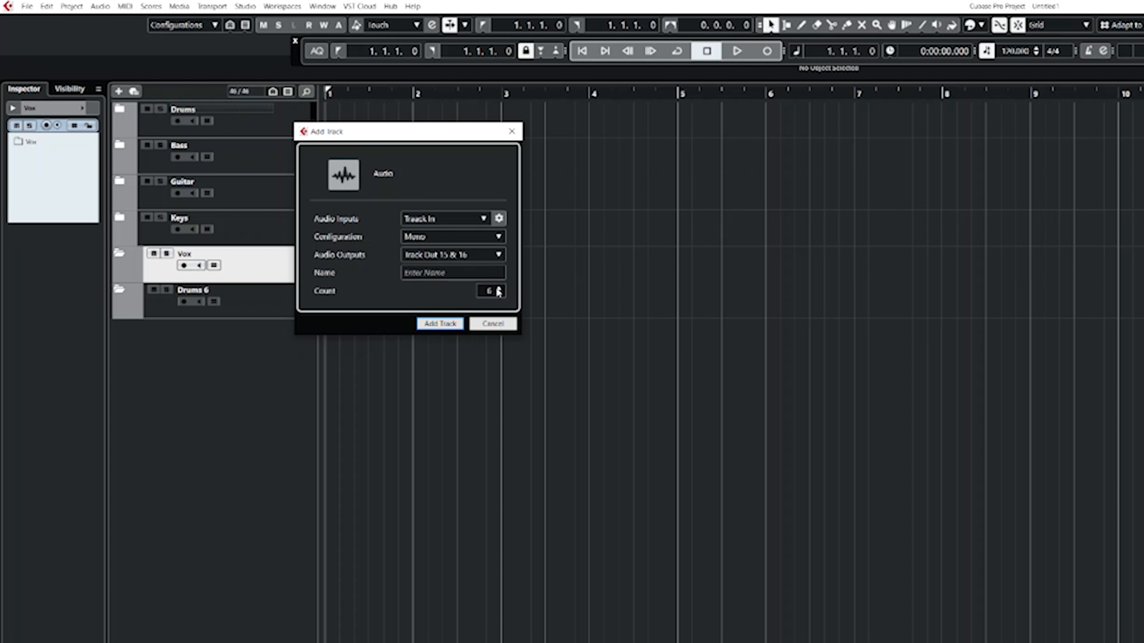
{"action": "left_click", "coordinate": [440, 324]}
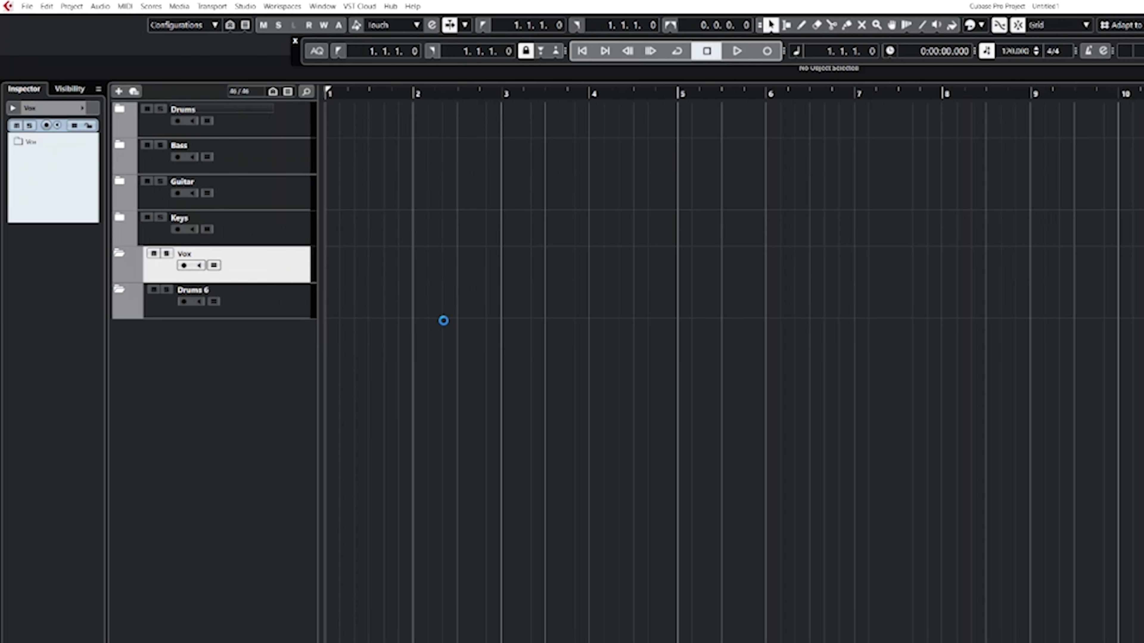
Step: Rename the Audio 01 track as "Track 1 Lead Vox WA 67", and Audio 02 and Audio 03 as its V2 and V3 versions
{"action": "double_click", "coordinate": [218, 289]}
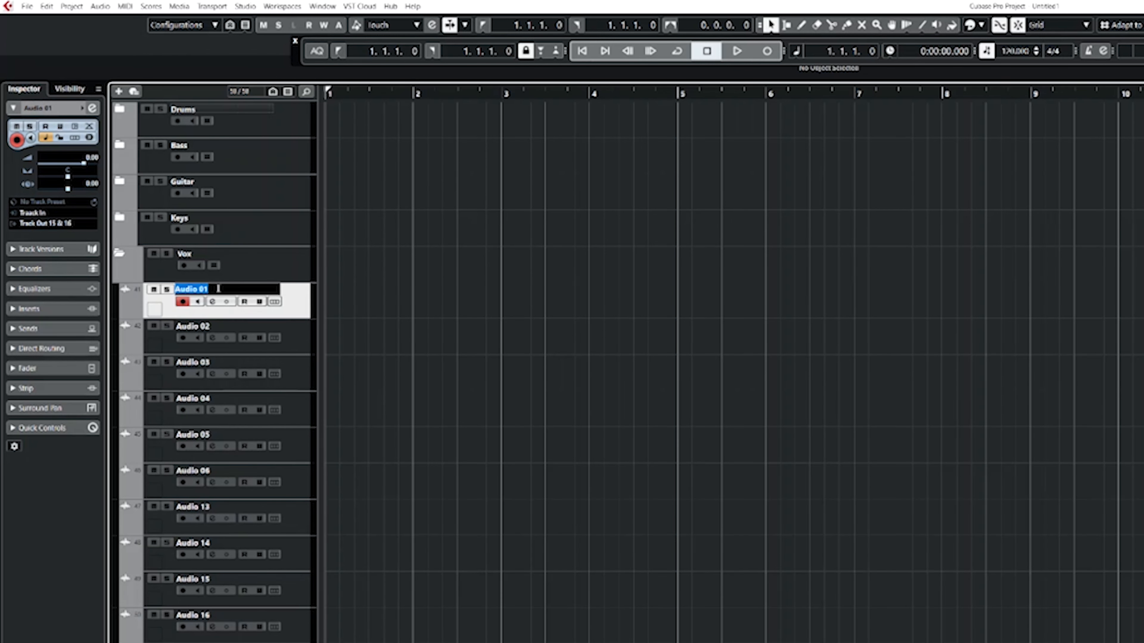
{"action": "type", "text": "Track 1 Lead Vox WA 67"}
{"action": "key", "text": "Tab"}
{"action": "type", "text": "V2"}
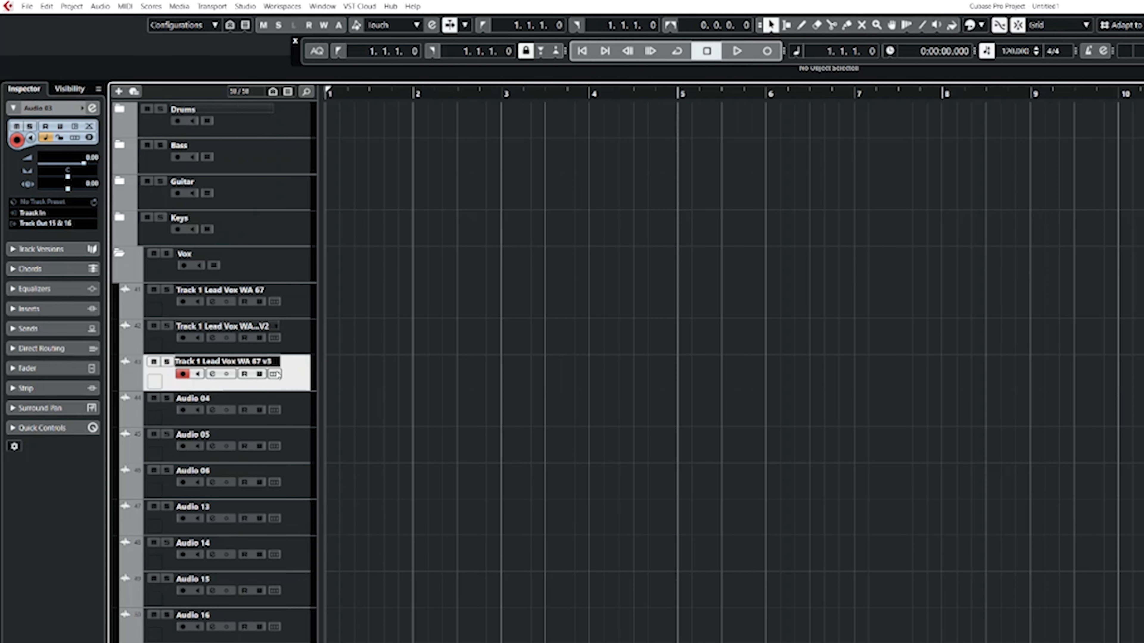
{"action": "key", "text": "BackSpace"}
{"action": "type", "text": "V"}
{"action": "left_click", "coordinate": [303, 408]}
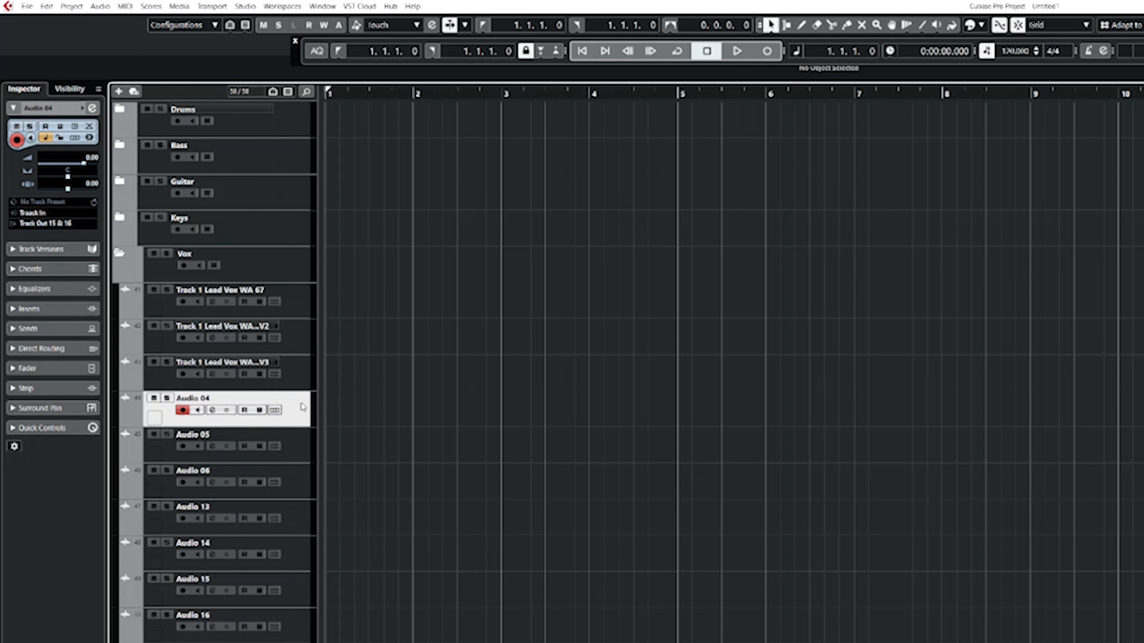
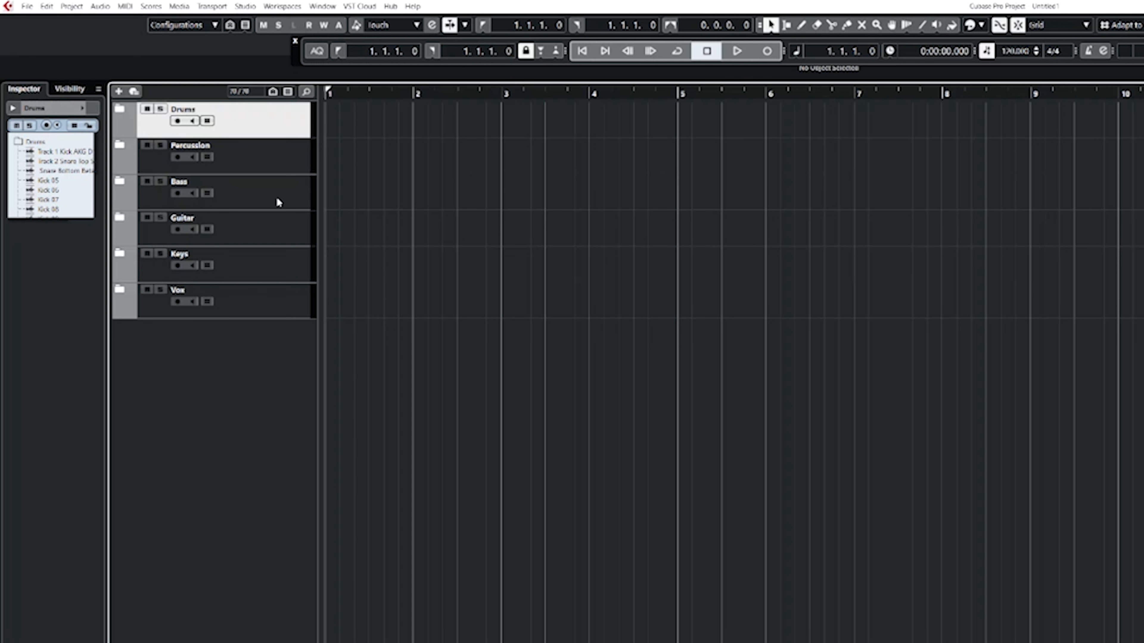
{"action": "left_click", "coordinate": [120, 110]}
{"action": "left_click", "coordinate": [120, 110]}
{"action": "left_click", "coordinate": [120, 152]}
{"action": "left_click", "coordinate": [122, 153]}
Step: Add a stereo effect track named Delay with the StereoDelay effect, created inside a folder, and close its plug-in window
{"action": "right_click", "coordinate": [176, 333]}
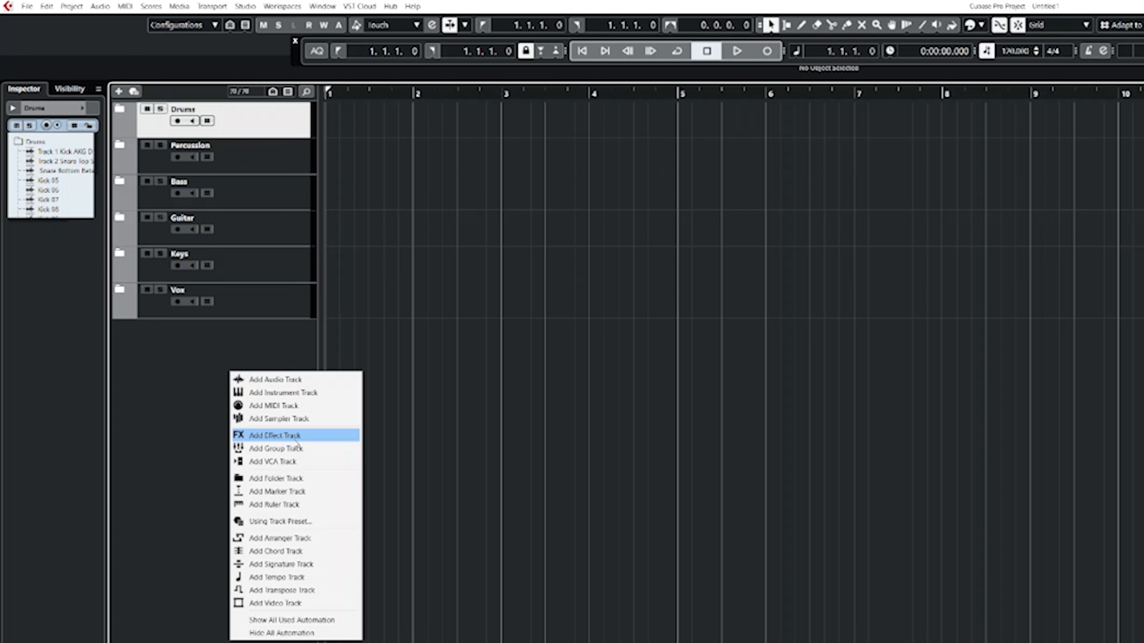
{"action": "left_click", "coordinate": [297, 441]}
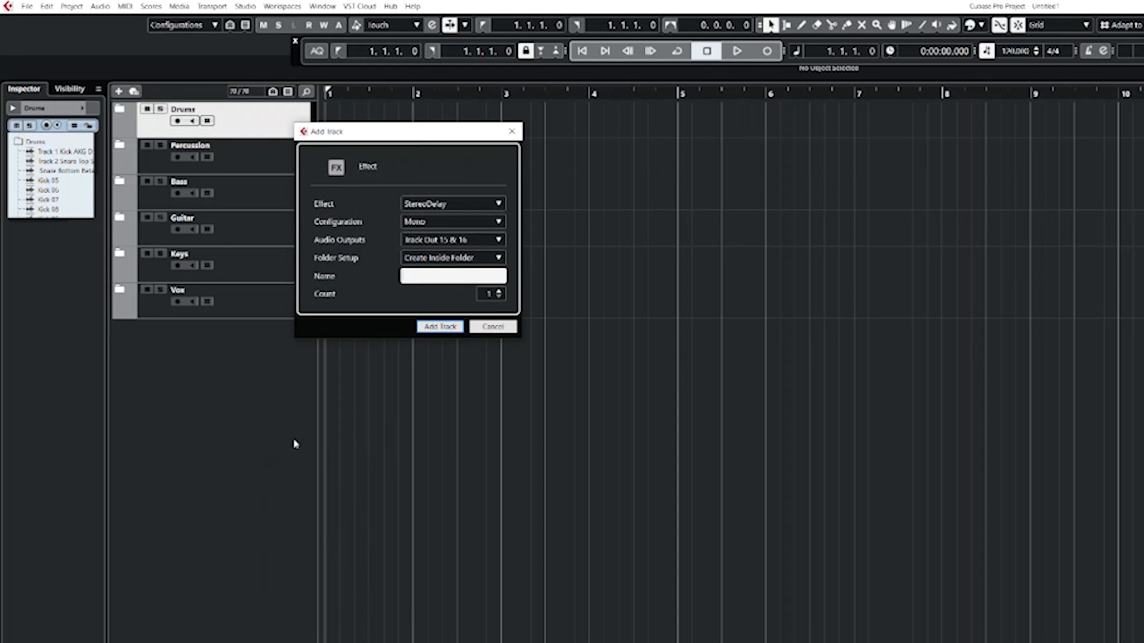
{"action": "left_click", "coordinate": [495, 204]}
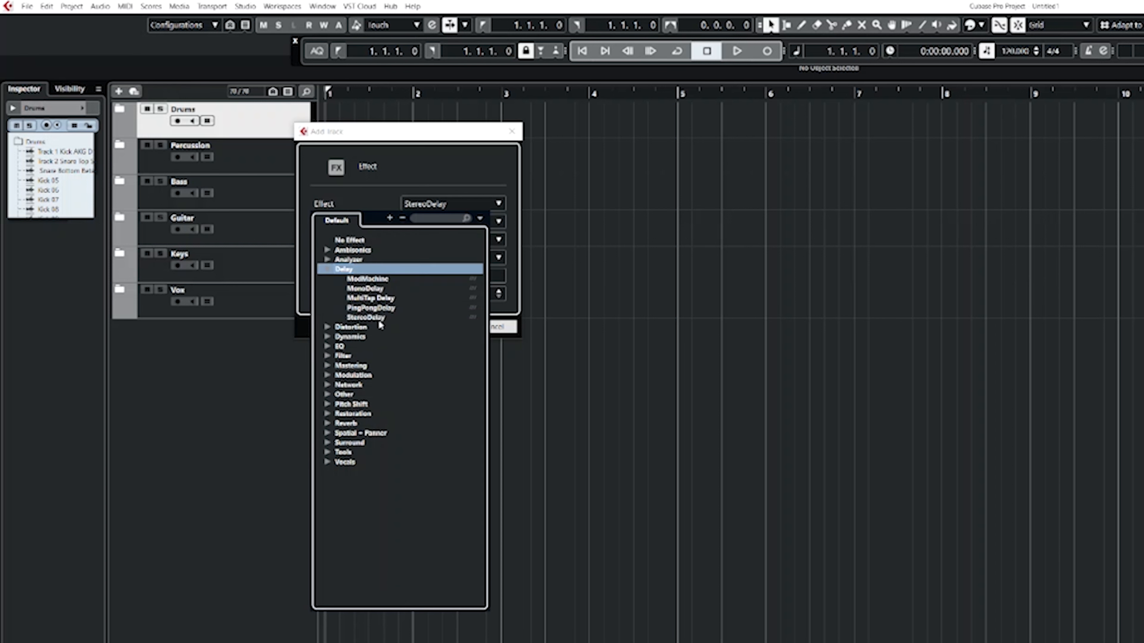
{"action": "left_click", "coordinate": [379, 319]}
{"action": "left_click", "coordinate": [497, 221]}
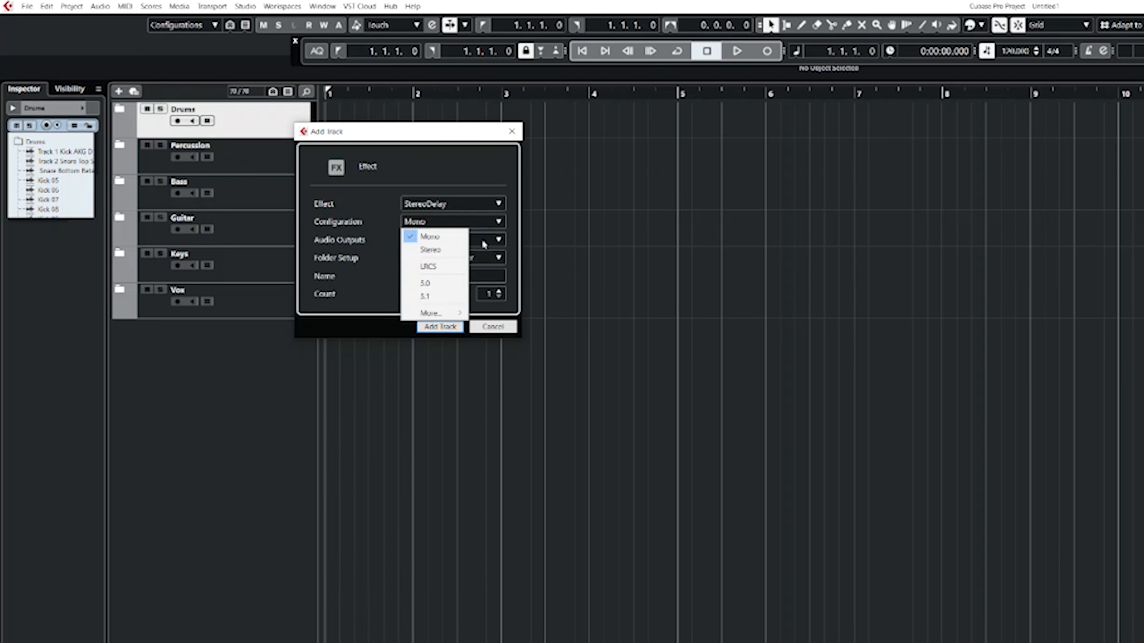
{"action": "left_click", "coordinate": [430, 249]}
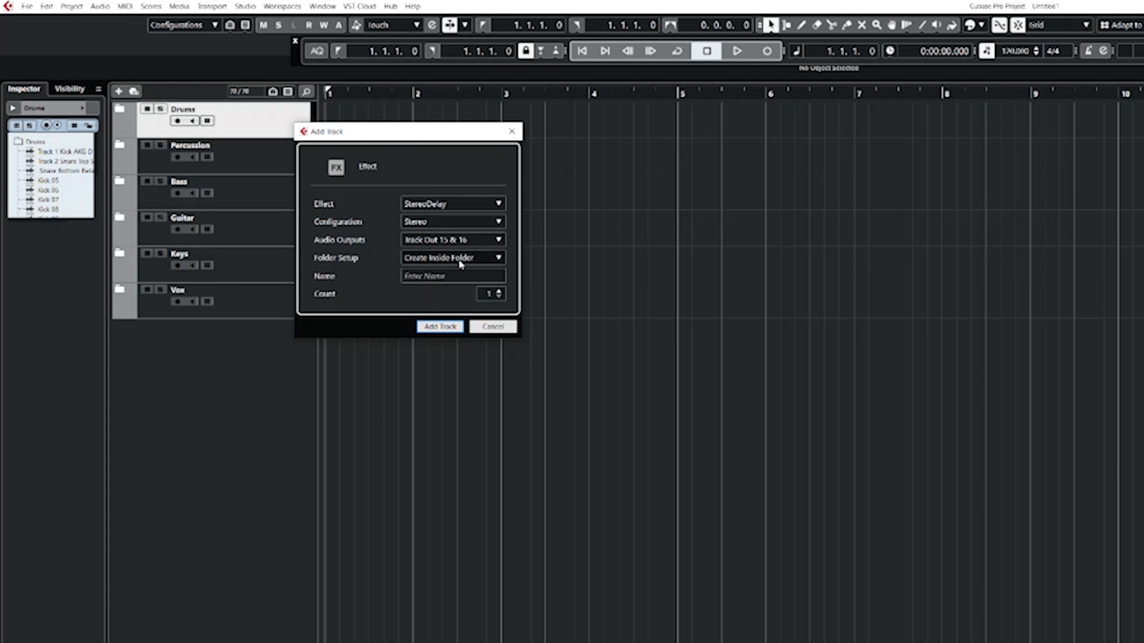
{"action": "left_click", "coordinate": [443, 276]}
{"action": "type", "text": "Delay"}
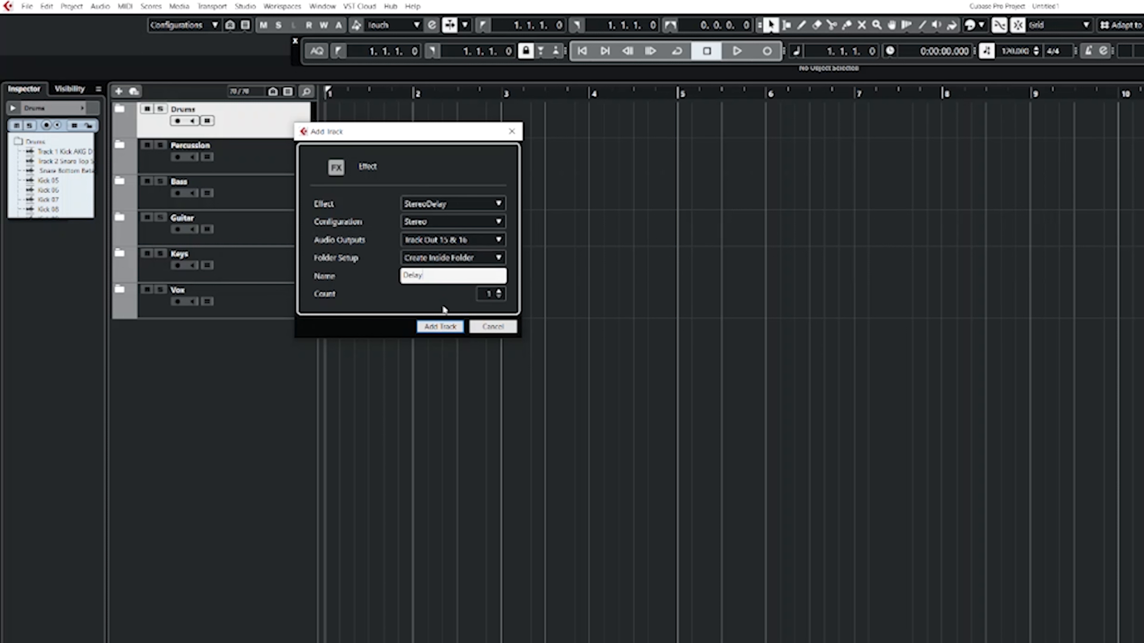
{"action": "left_click", "coordinate": [439, 328]}
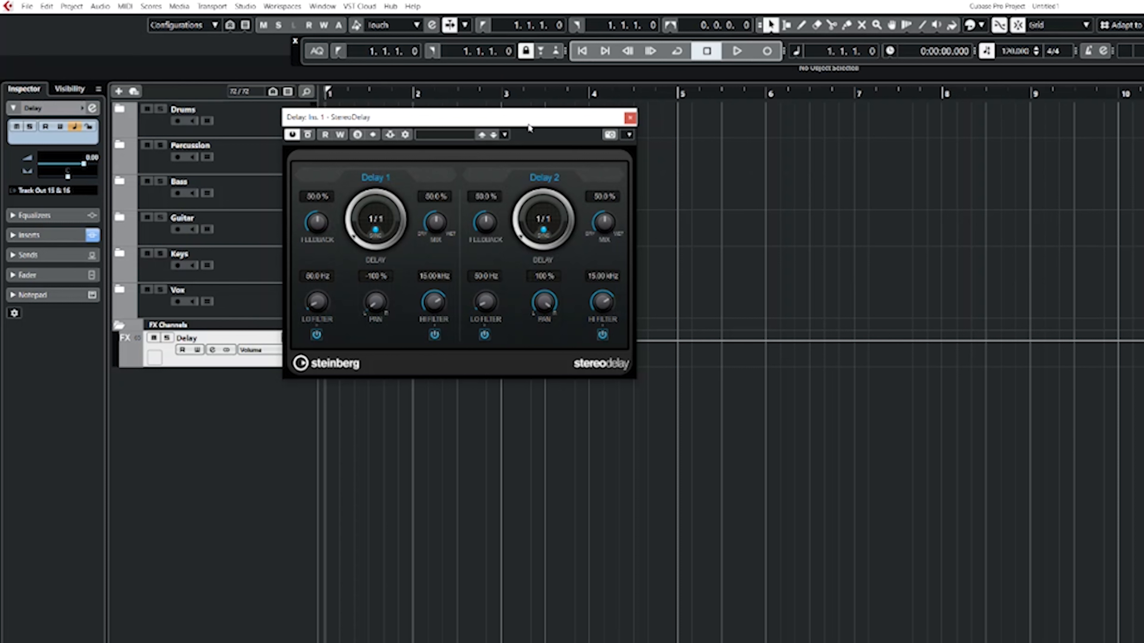
{"action": "left_click", "coordinate": [630, 118]}
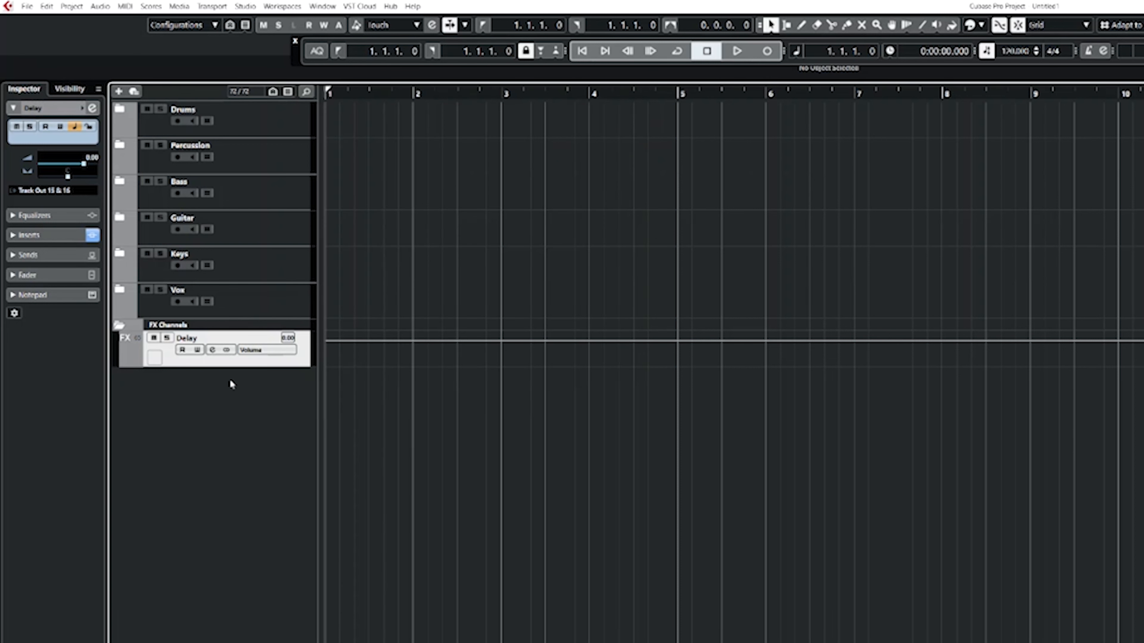
Step: Add a stereo effect track named Reverb with the REVelation effect to the FX Channels folder
{"action": "right_click", "coordinate": [226, 391]}
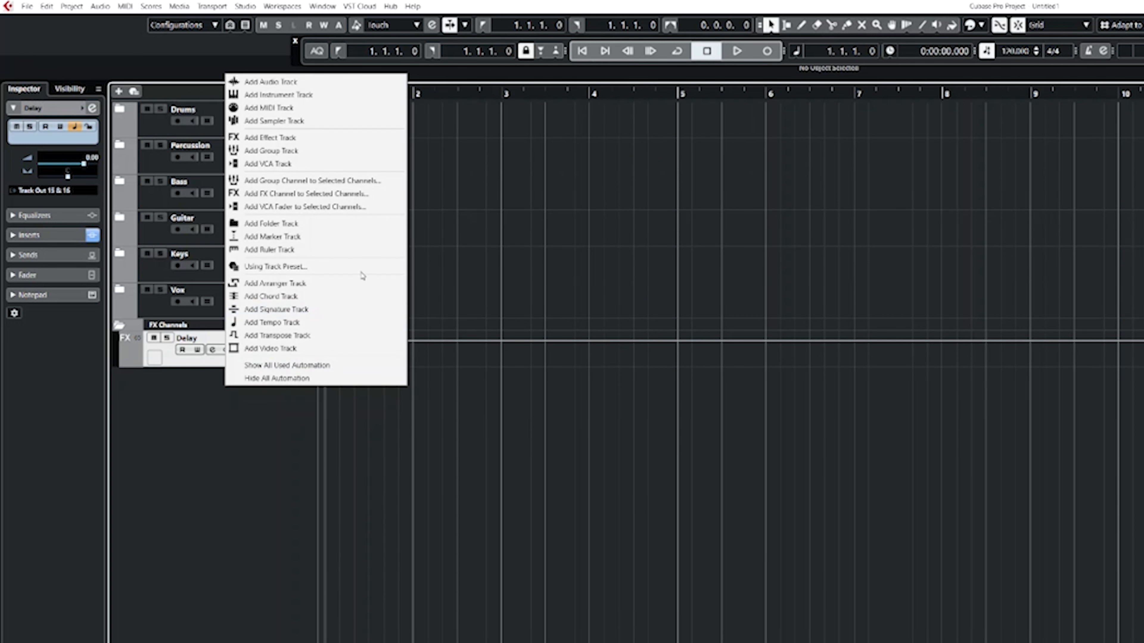
{"action": "left_click", "coordinate": [318, 139]}
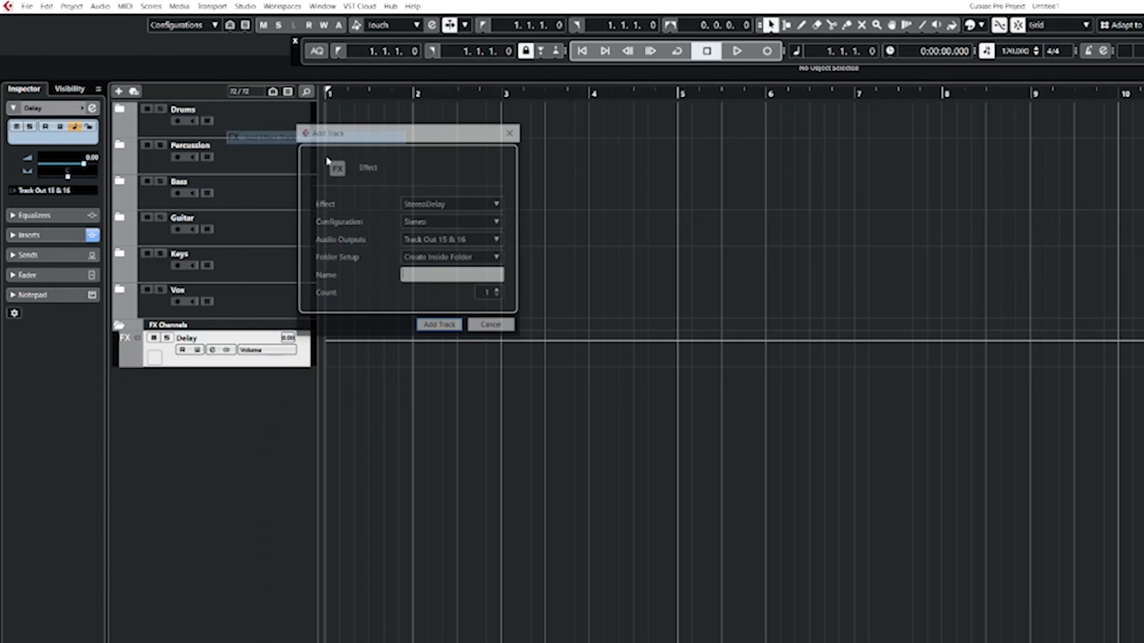
{"action": "left_click", "coordinate": [488, 205]}
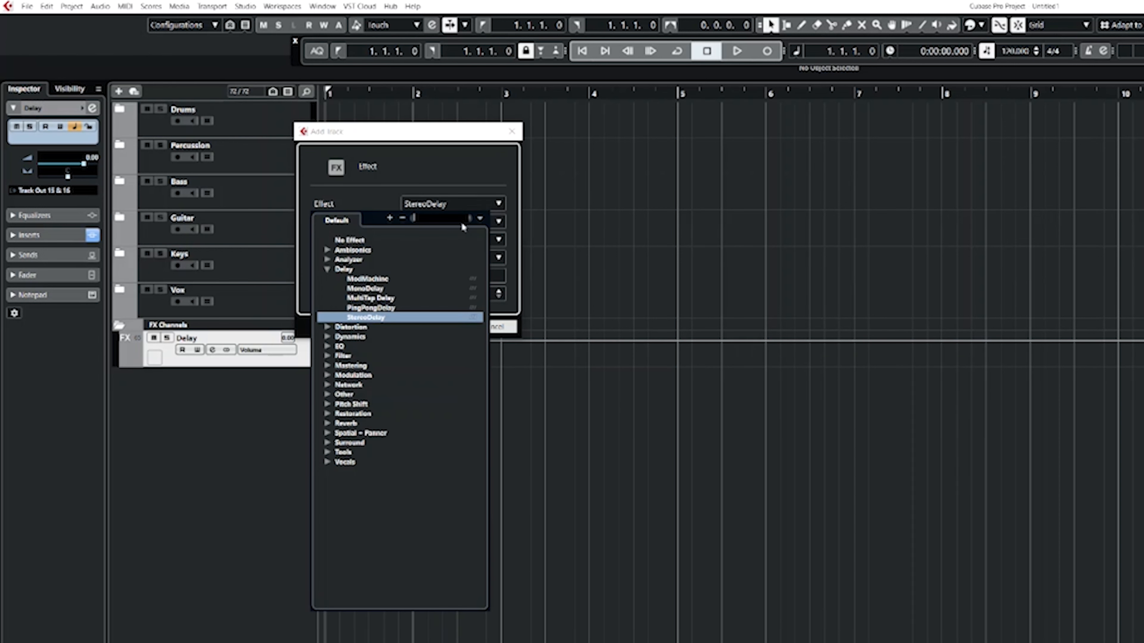
{"action": "left_click", "coordinate": [339, 424]}
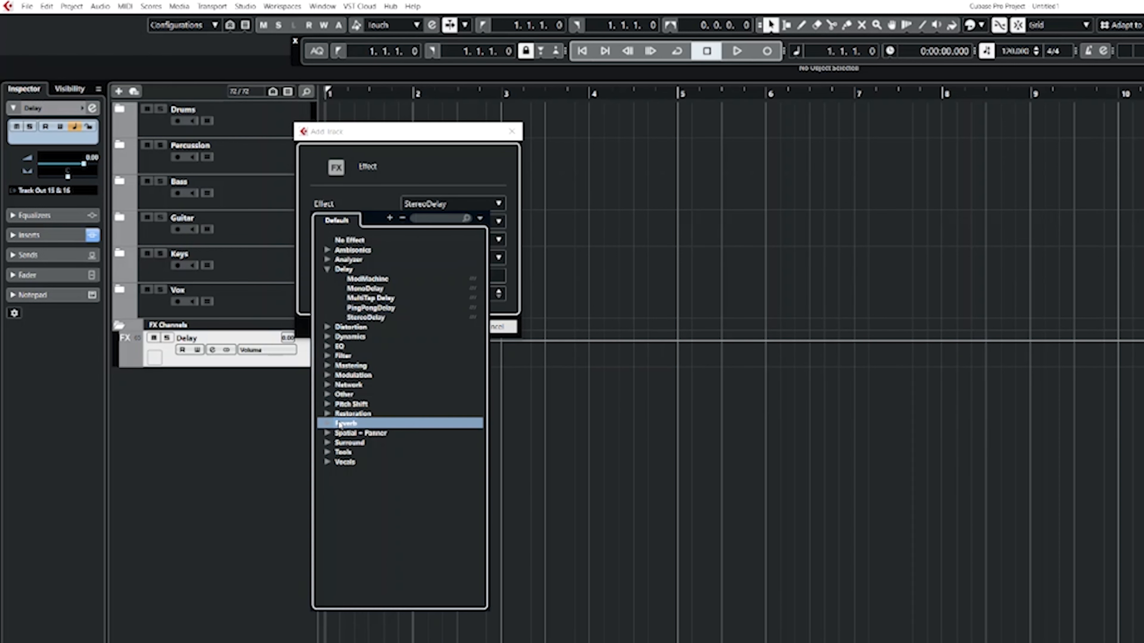
{"action": "left_click", "coordinate": [329, 425]}
{"action": "left_click", "coordinate": [354, 433]}
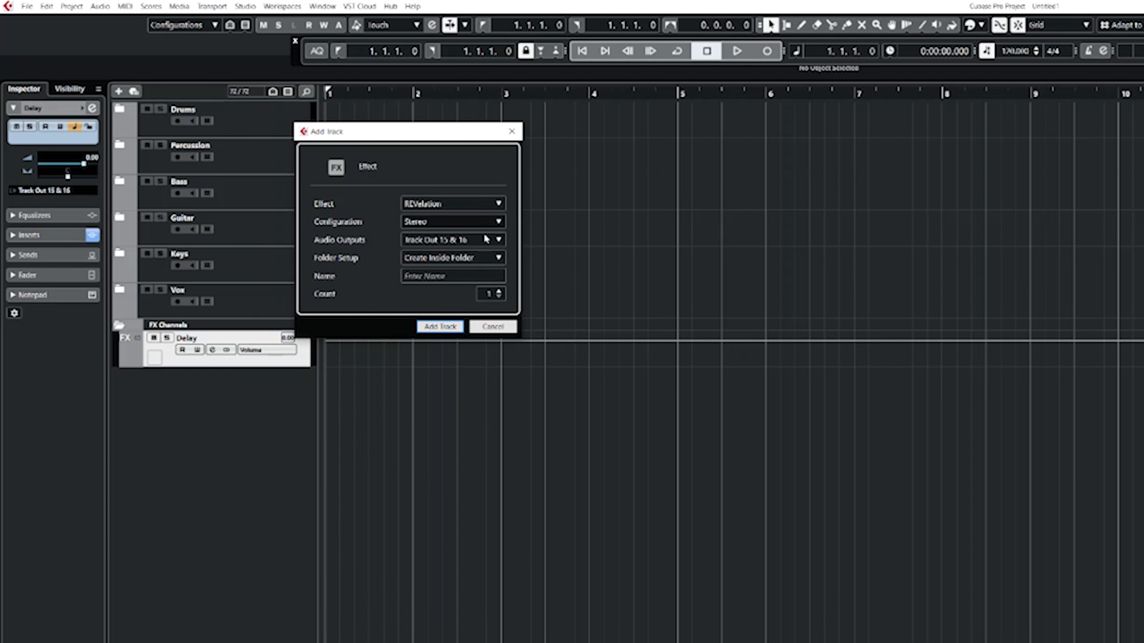
{"action": "left_click", "coordinate": [427, 279]}
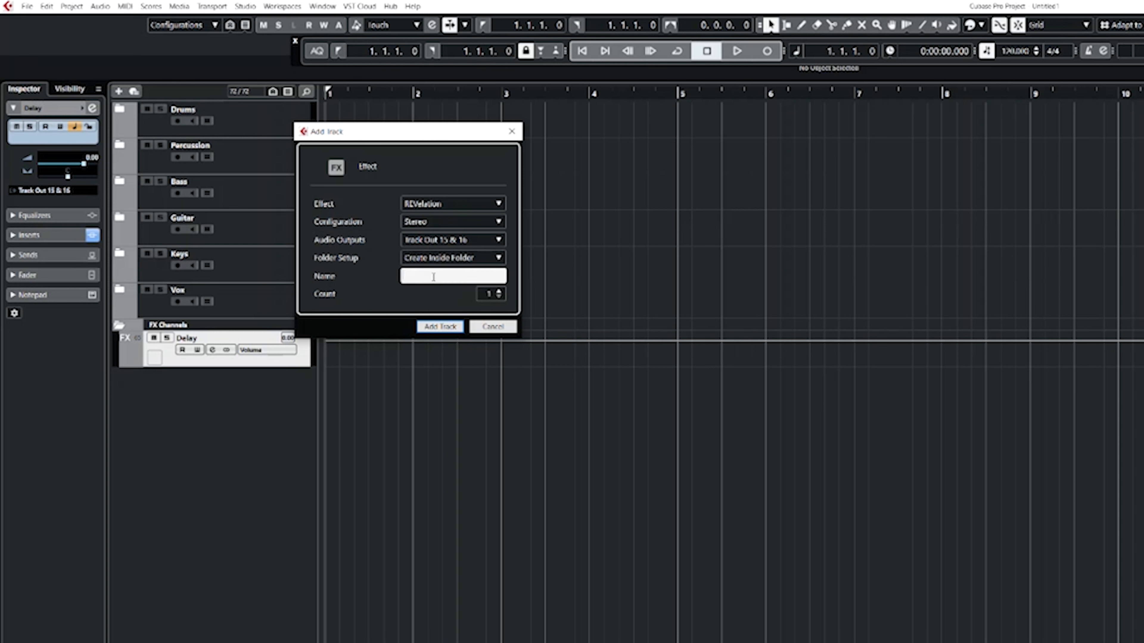
{"action": "type", "text": "Reverb"}
{"action": "left_click", "coordinate": [435, 327]}
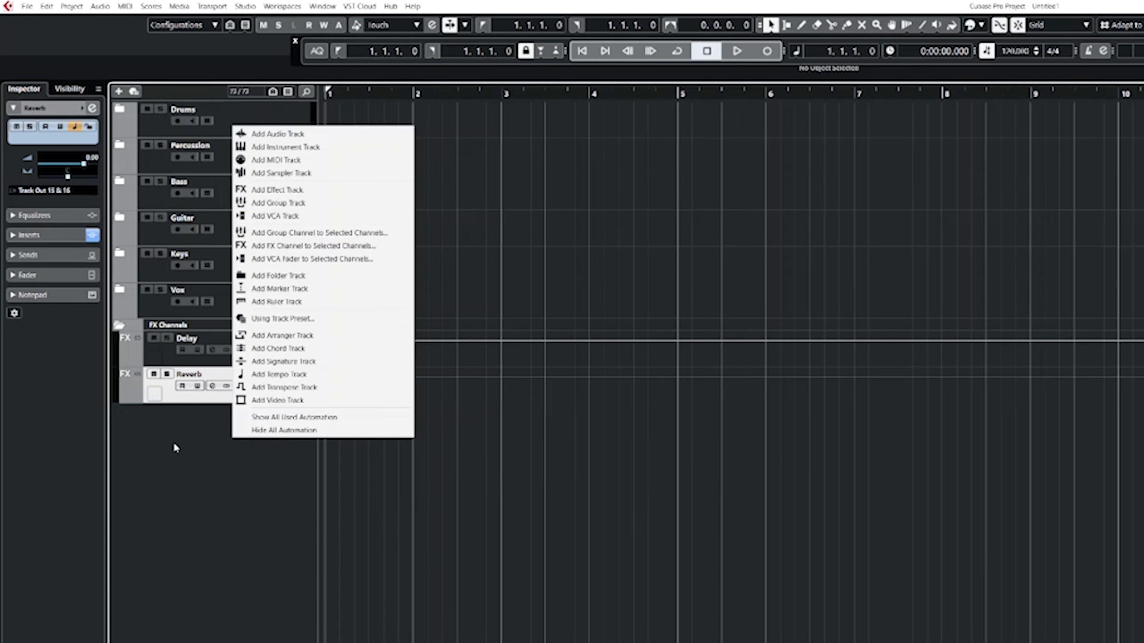
Step: Rename the Reverb effect track as Reverb 1
{"action": "left_click", "coordinate": [189, 380]}
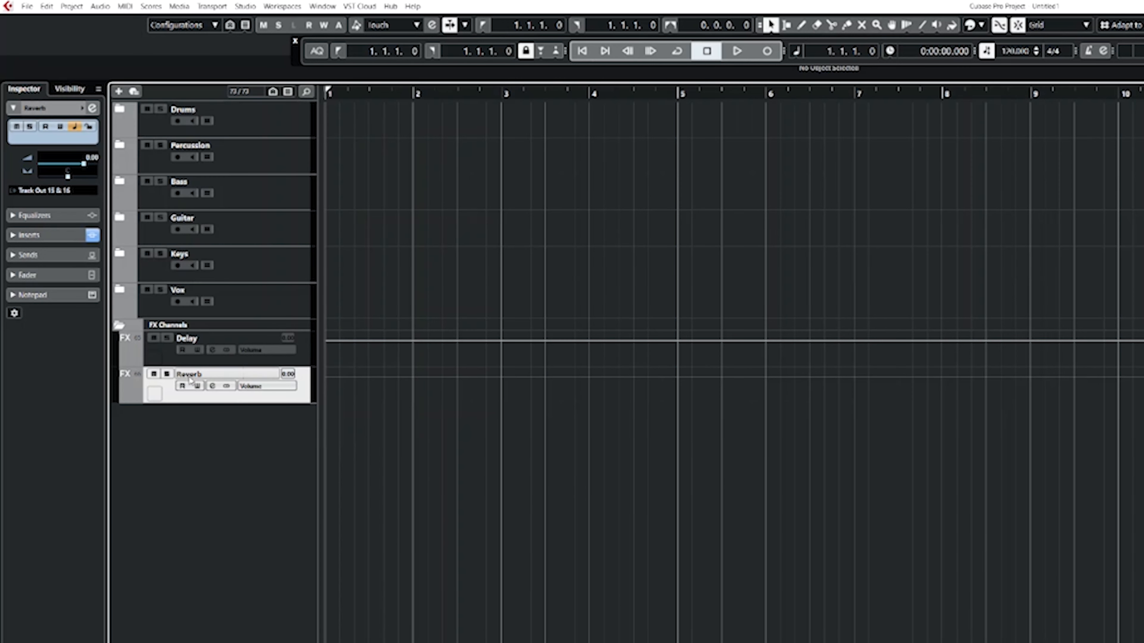
{"action": "double_click", "coordinate": [197, 378]}
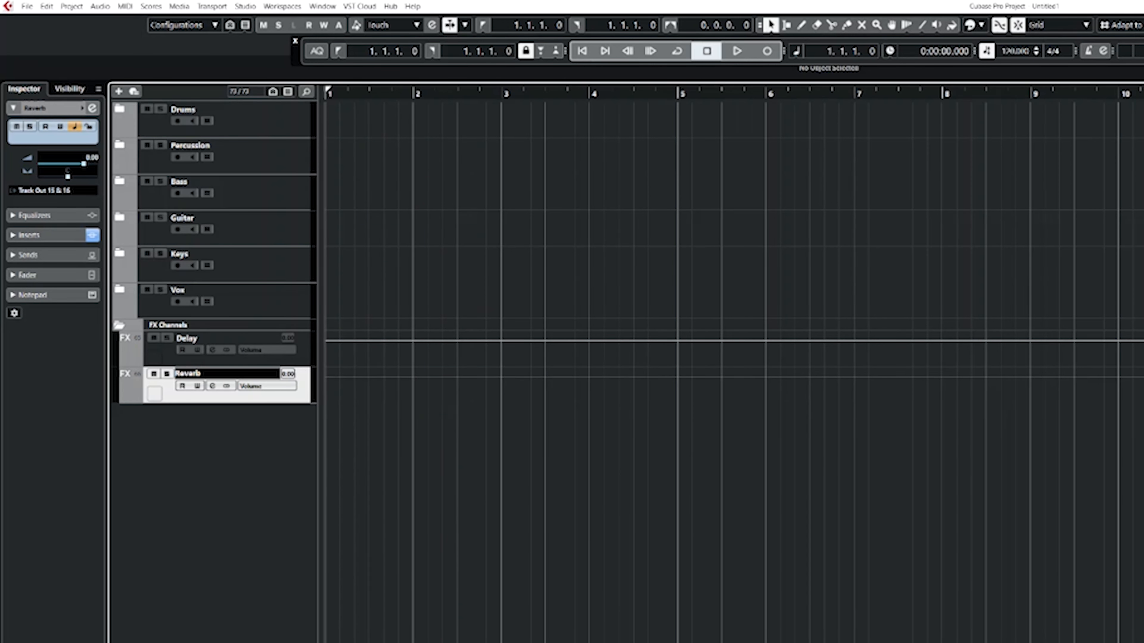
{"action": "type", "text": "1"}
{"action": "key", "text": "Return"}
Step: Add a stereo effect track named Reverb 2 with the RoomWorks SE effect, created inside a folder, and close its plug-in window
{"action": "right_click", "coordinate": [203, 425]}
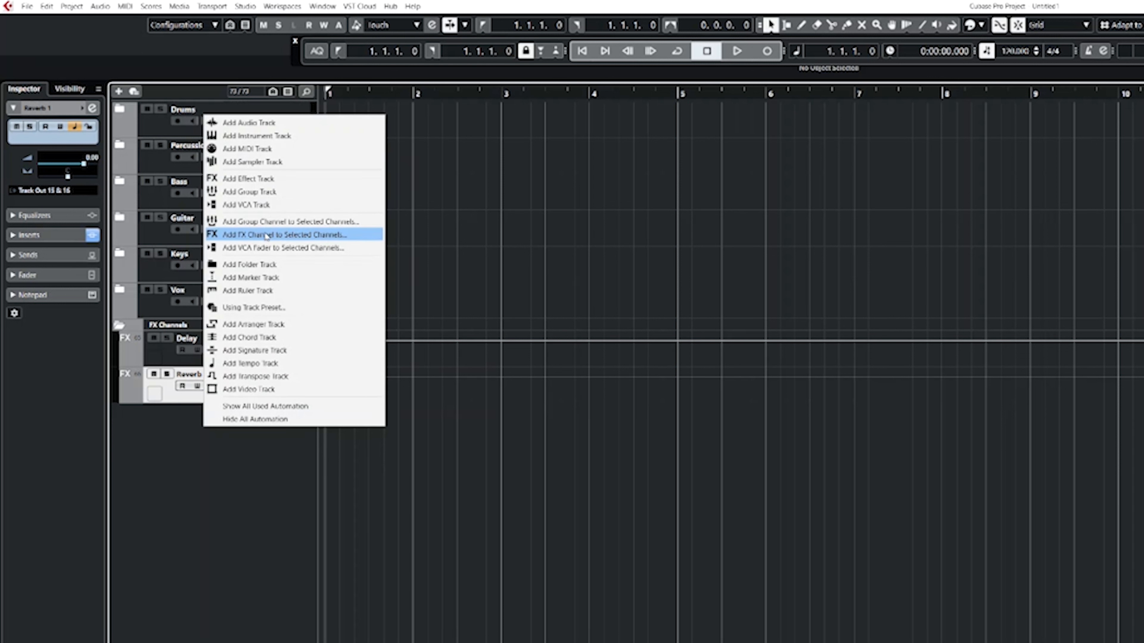
{"action": "left_click", "coordinate": [250, 178]}
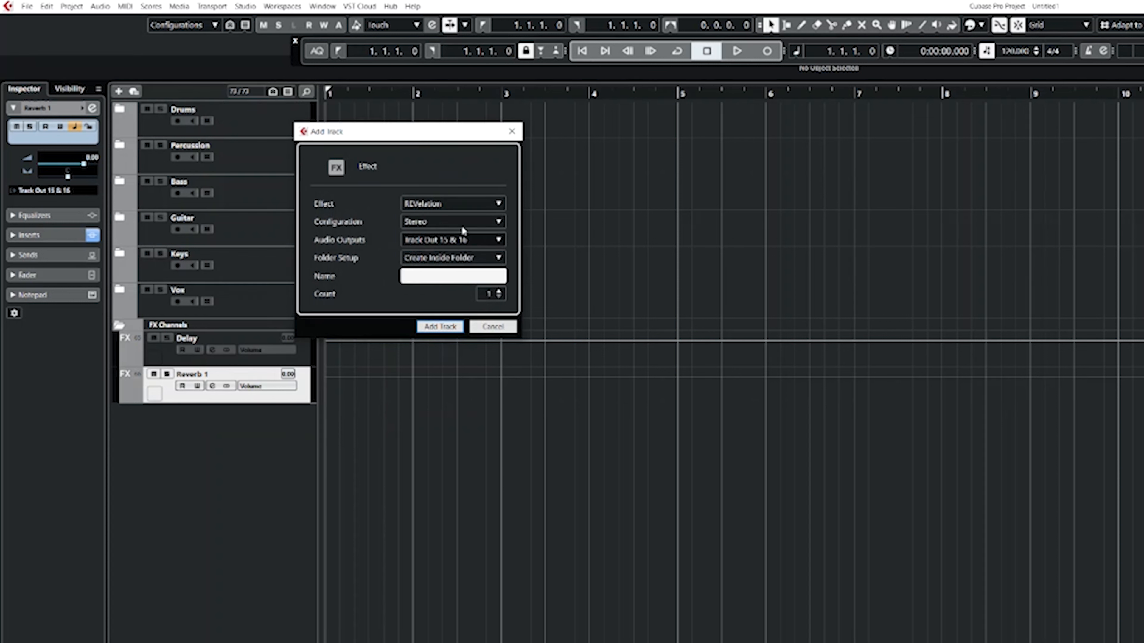
{"action": "left_click", "coordinate": [498, 205]}
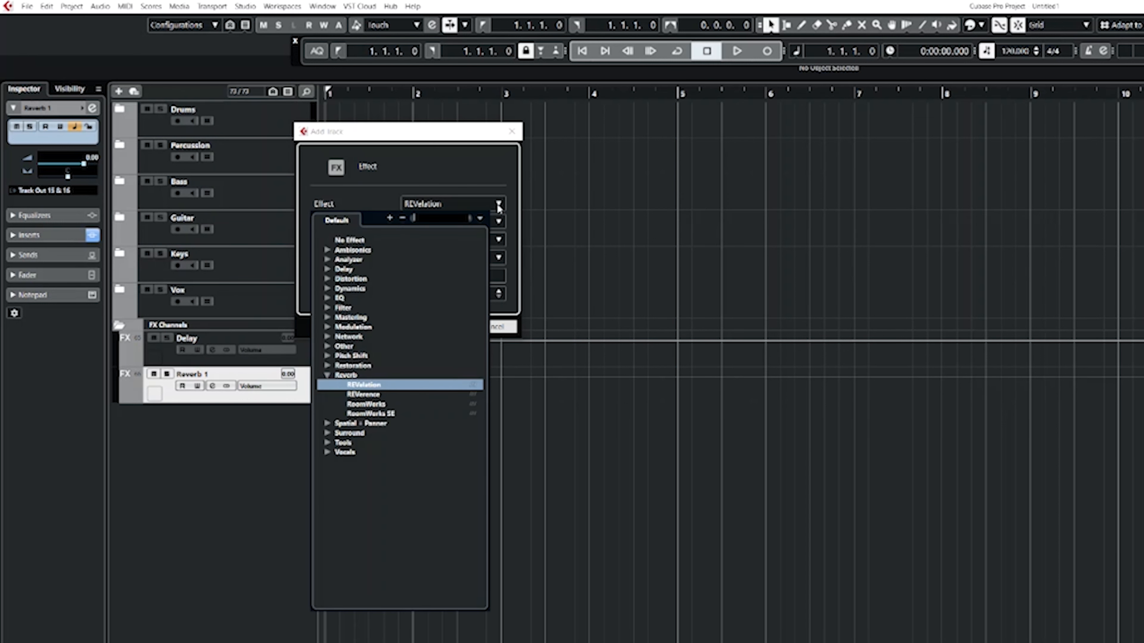
{"action": "left_click", "coordinate": [371, 414]}
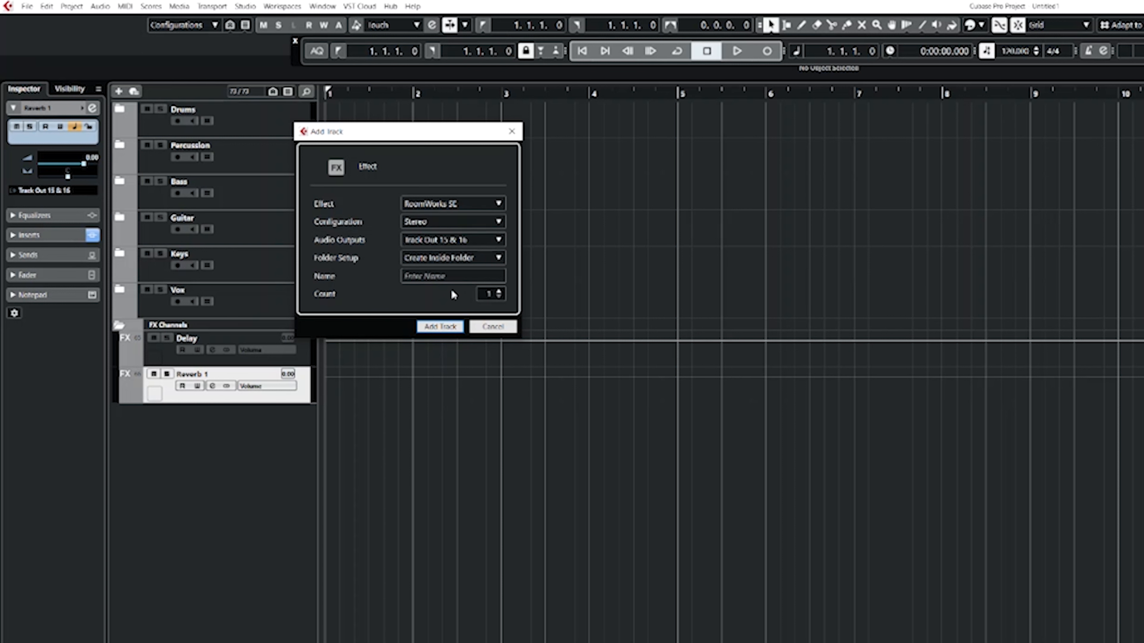
{"action": "left_click", "coordinate": [446, 279]}
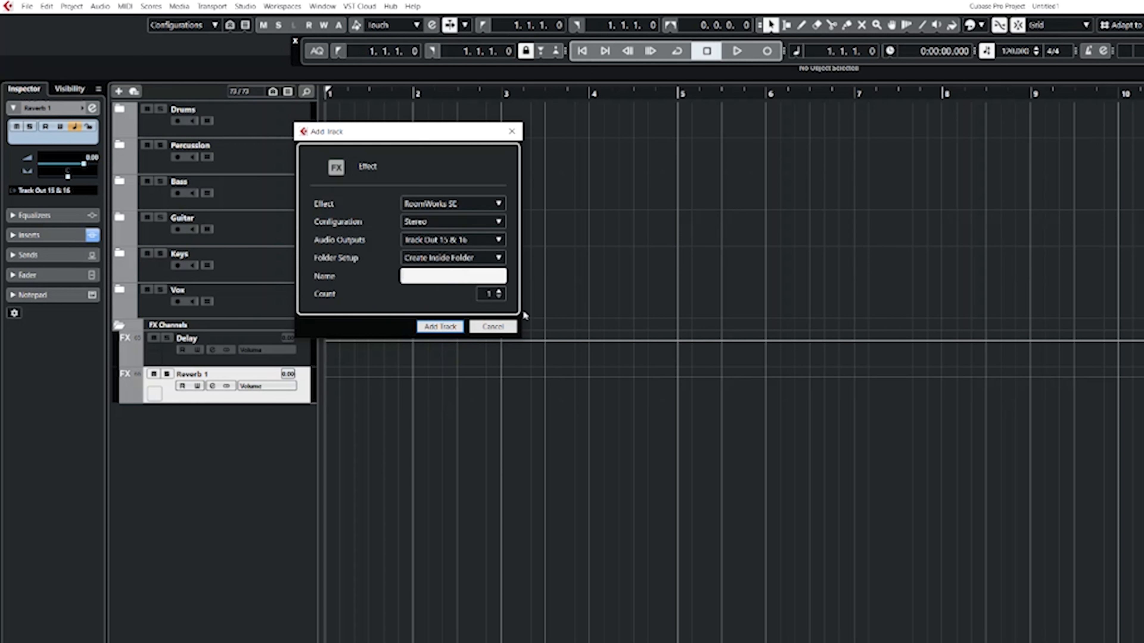
{"action": "type", "text": "Reverb 2"}
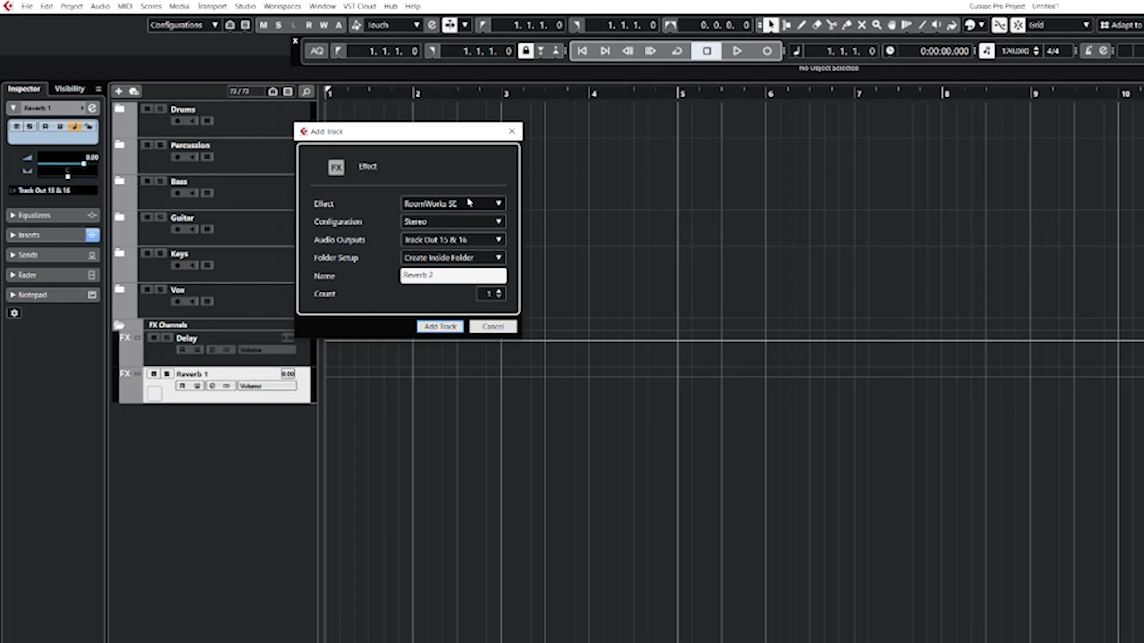
{"action": "left_click", "coordinate": [427, 327]}
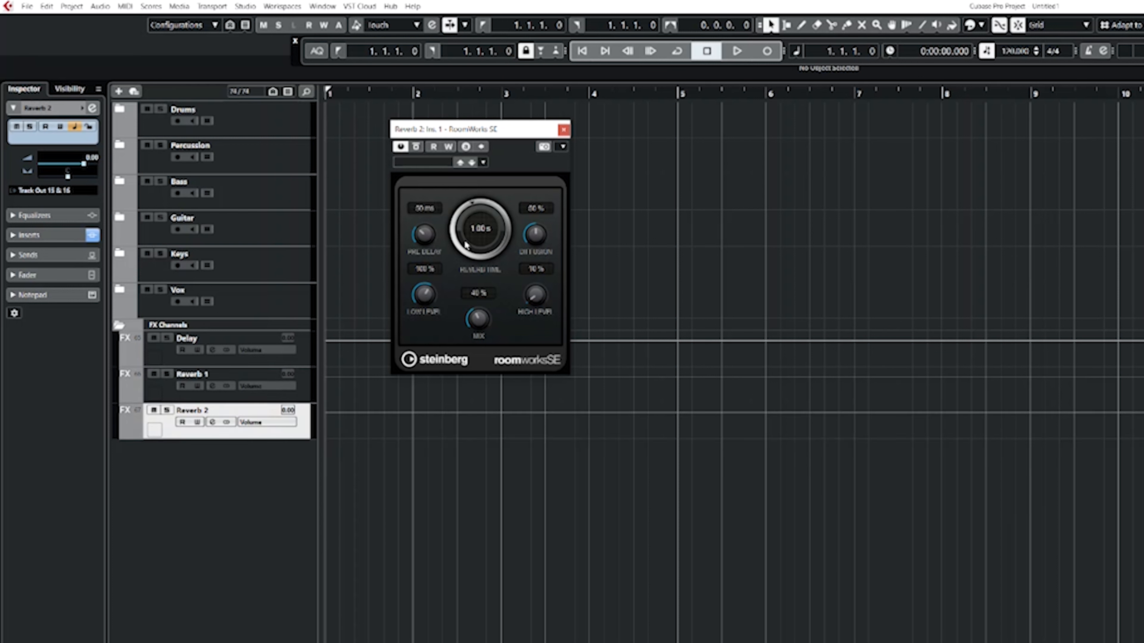
{"action": "left_click", "coordinate": [563, 130]}
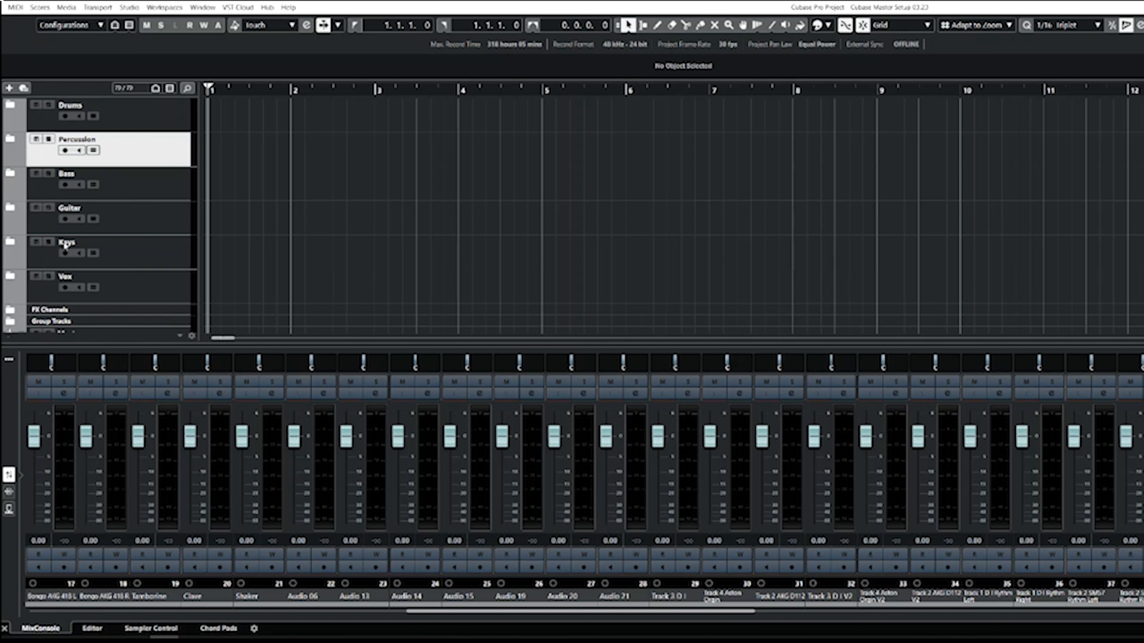
Step: Add a stereo group channel named Percussion, created inside a folder, for all Percussion folder tracks from Bongo AKG 418 L to Audio 21
{"action": "key", "text": "F2"}
{"action": "left_click", "coordinate": [14, 138]}
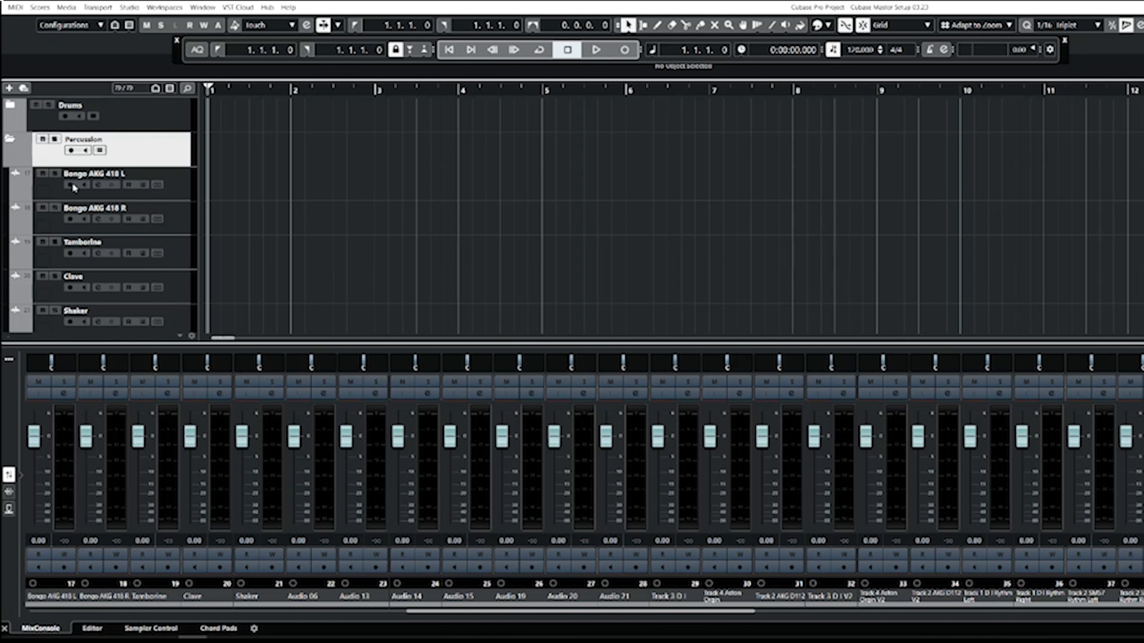
{"action": "left_click", "coordinate": [189, 189]}
{"action": "scroll", "coordinate": [228, 281], "scroll_direction": "down", "scroll_amount": 8}
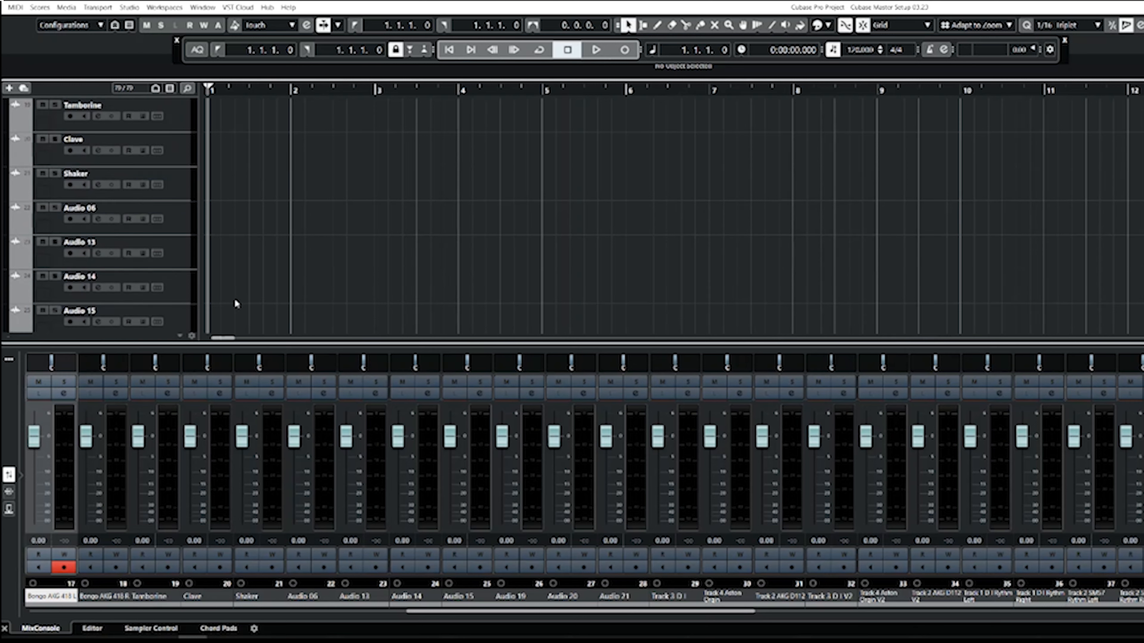
{"action": "scroll", "coordinate": [189, 284], "scroll_direction": "down", "scroll_amount": 1}
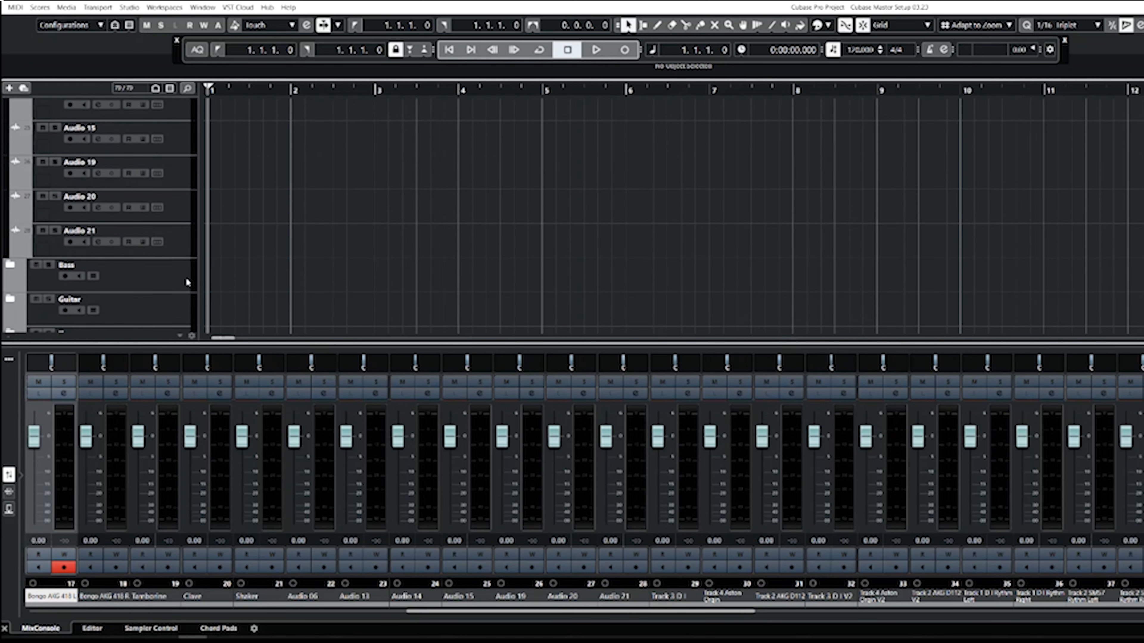
{"action": "left_click", "coordinate": [188, 242], "text": "shift"}
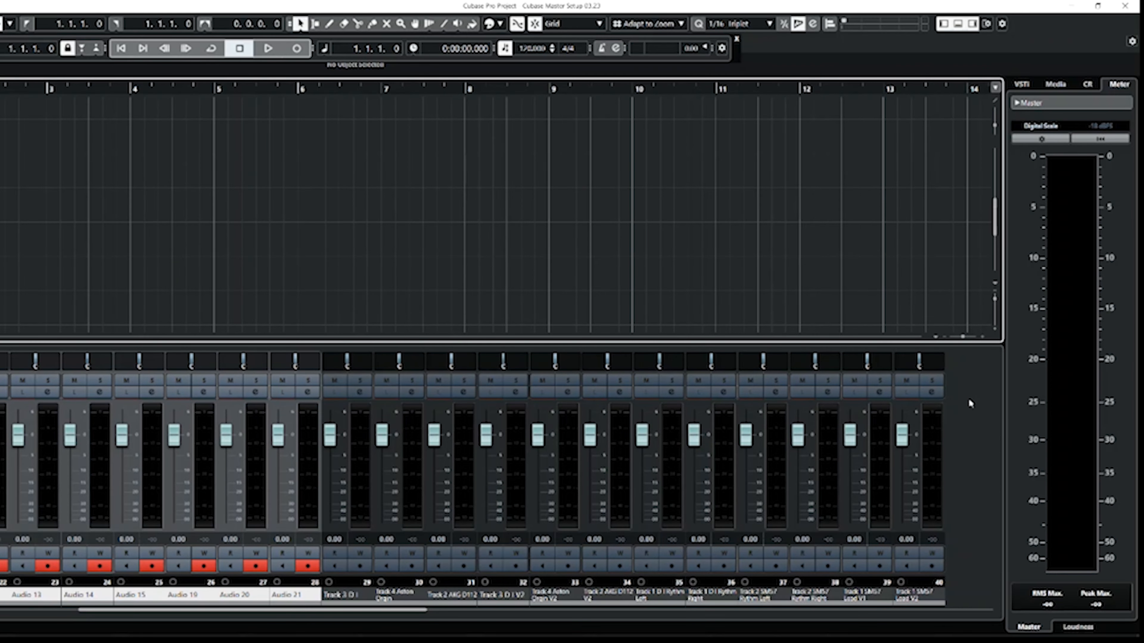
{"action": "right_click", "coordinate": [966, 400]}
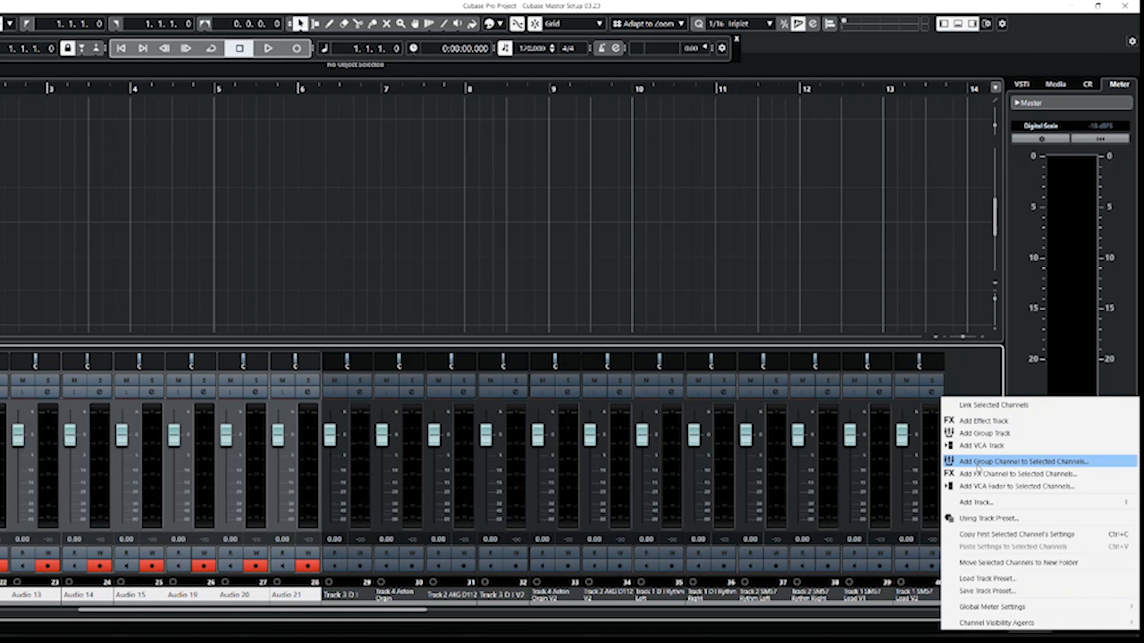
{"action": "left_click", "coordinate": [976, 463]}
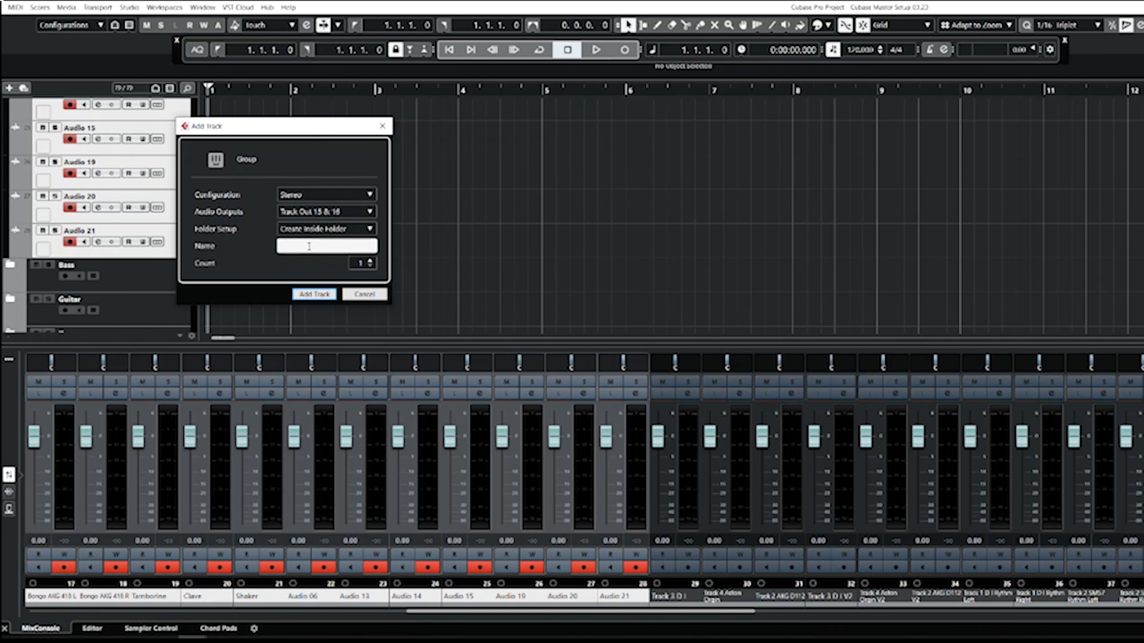
{"action": "type", "text": "Pe"}
{"action": "key", "text": "Return"}
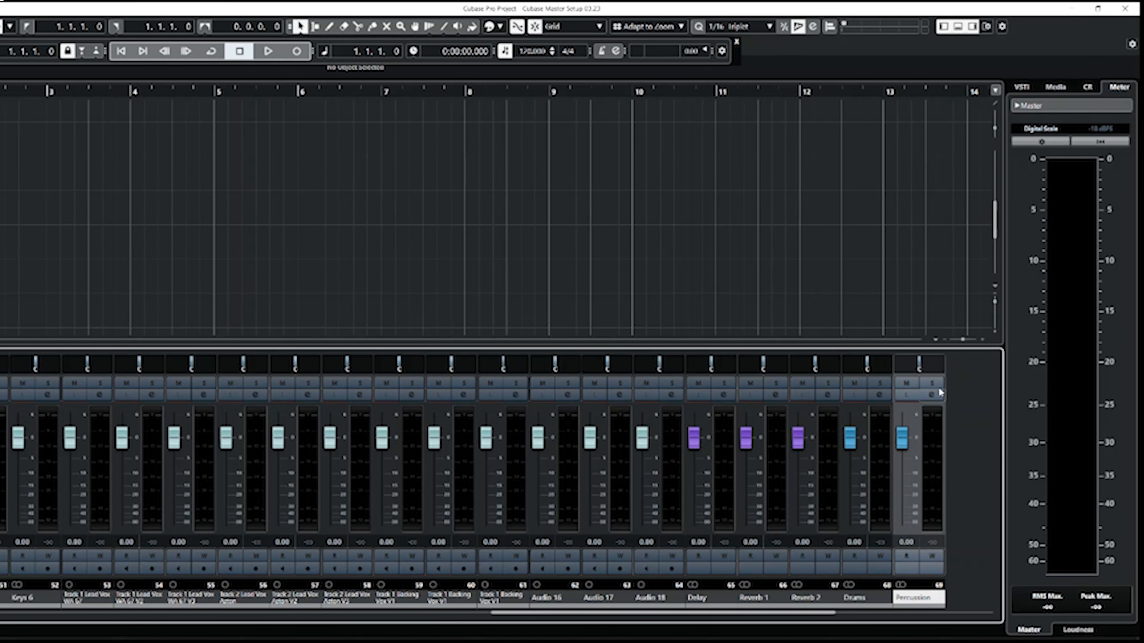
Step: Solo the Percussion group channel in the mixer and release the solo again
{"action": "left_click", "coordinate": [933, 384]}
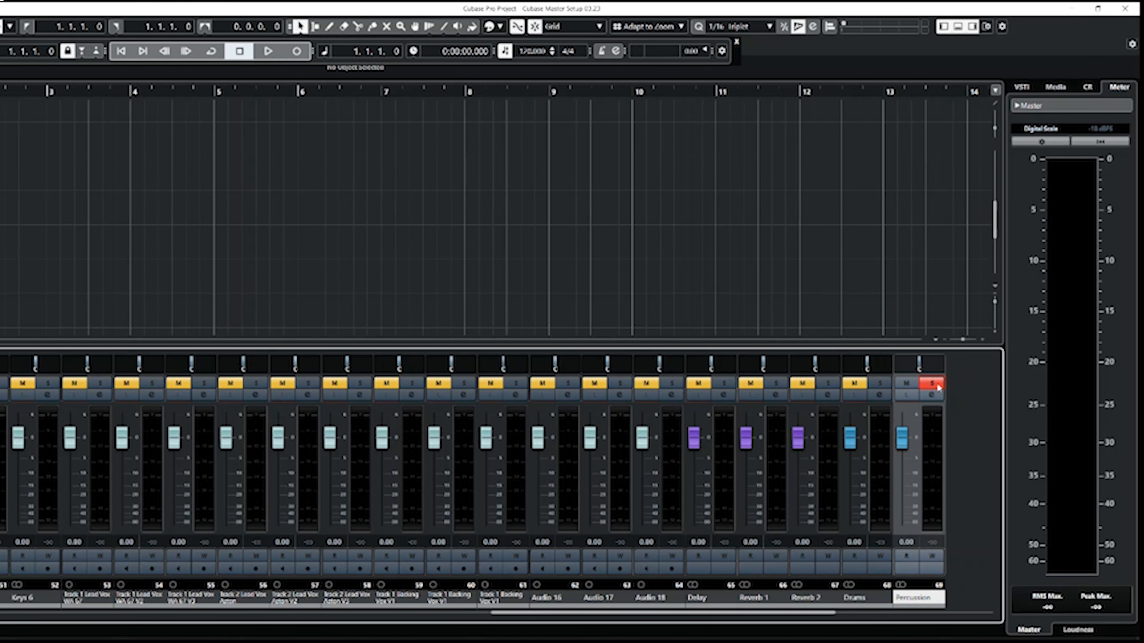
{"action": "left_click", "coordinate": [936, 385]}
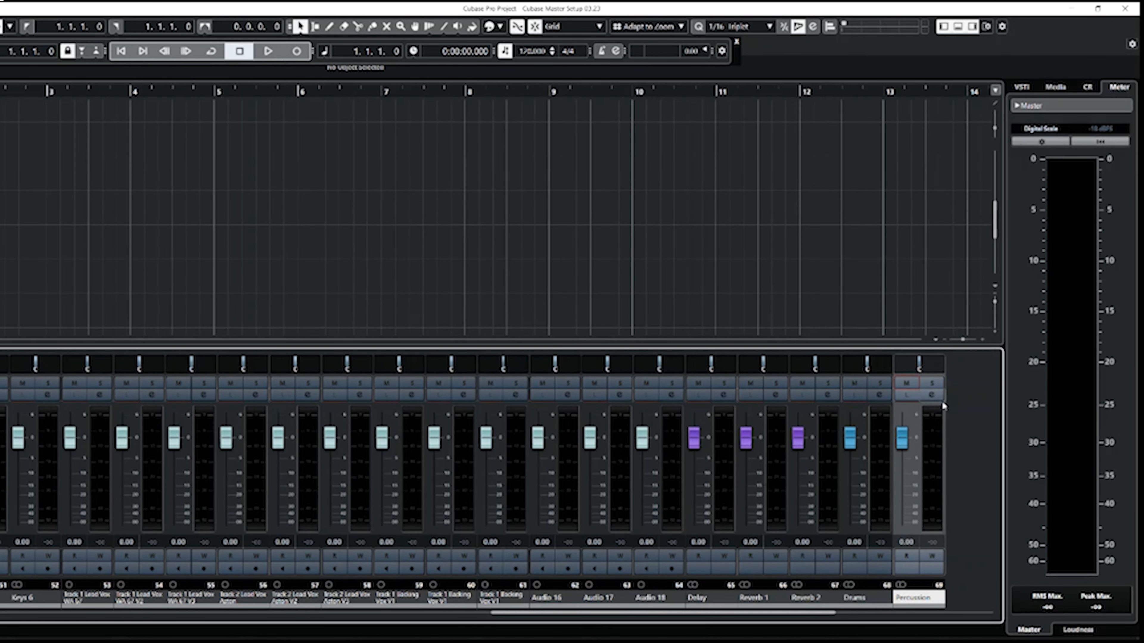
{"action": "mouse_move", "coordinate": [901, 437]}
{"action": "left_mouse_down"}
{"action": "mouse_move", "coordinate": [903, 469]}
{"action": "mouse_move", "coordinate": [902, 438]}
{"action": "left_mouse_up"}
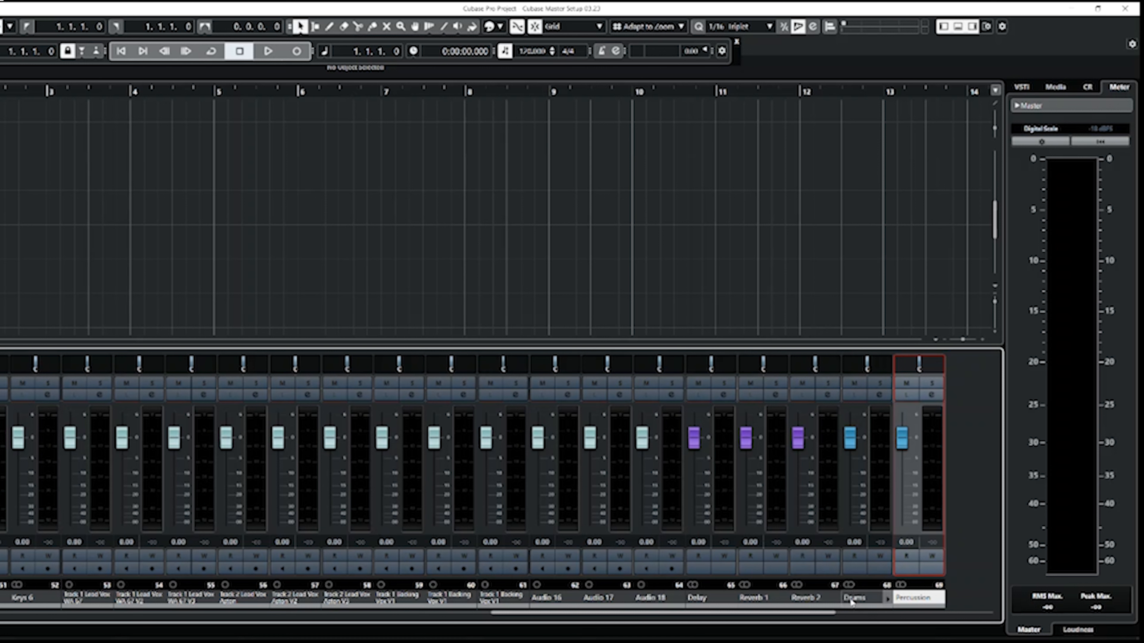
{"action": "left_click", "coordinate": [852, 601]}
{"action": "left_click", "coordinate": [911, 601]}
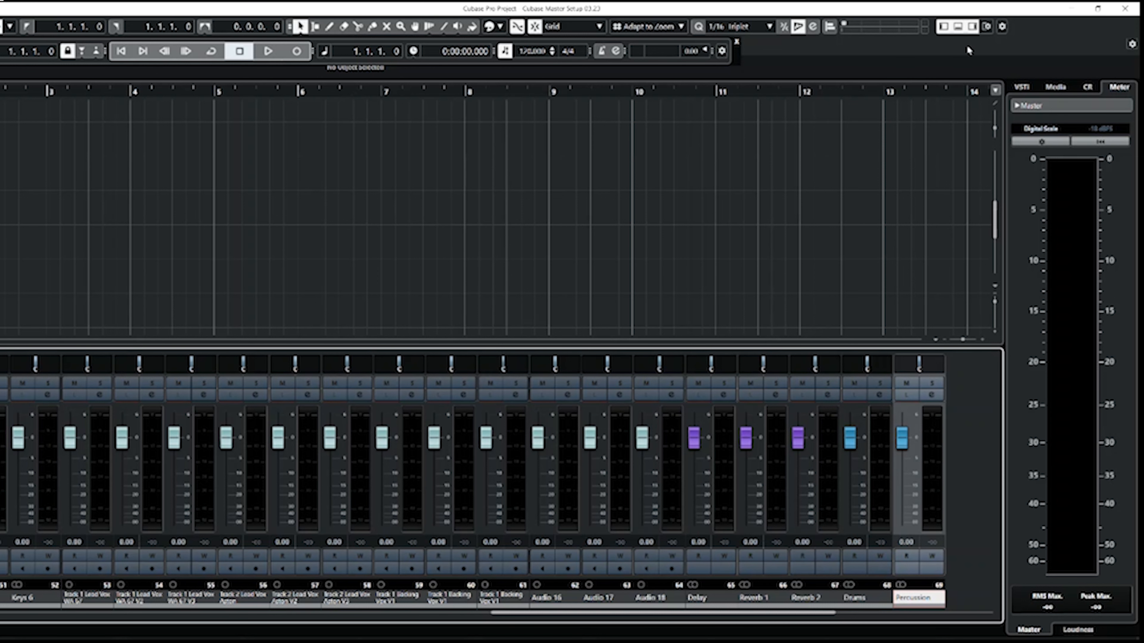
Step: Hide the lower MixConsole zone and show the Inspector beside the track list
{"action": "left_click", "coordinate": [957, 29]}
{"action": "left_click", "coordinate": [957, 30]}
{"action": "left_click", "coordinate": [957, 30]}
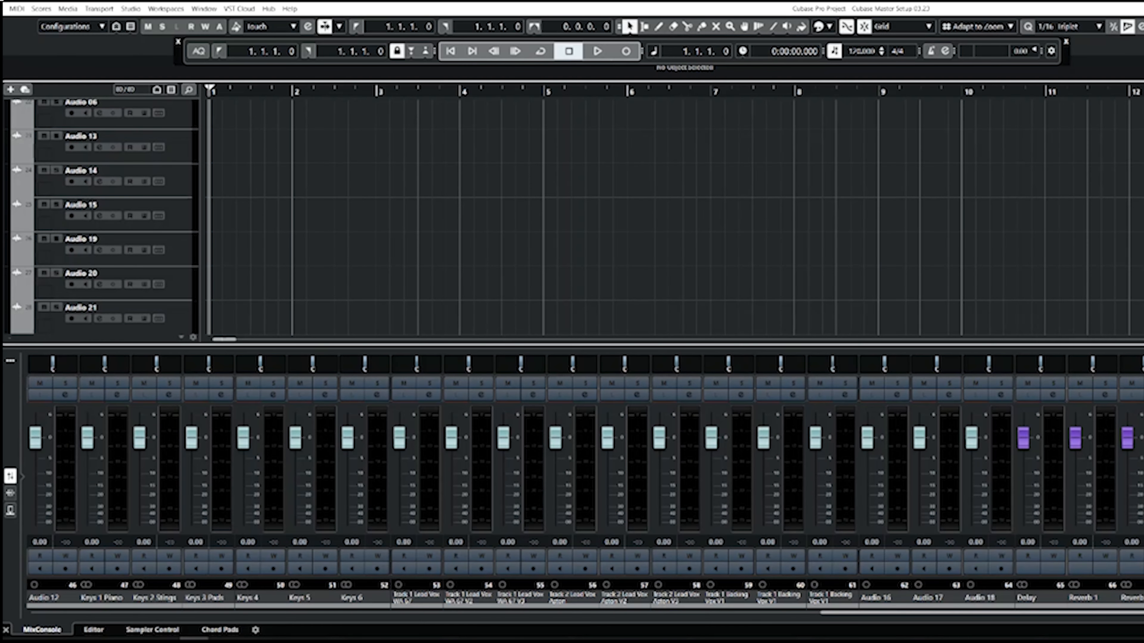
{"action": "key", "text": "ctrl+alt+b"}
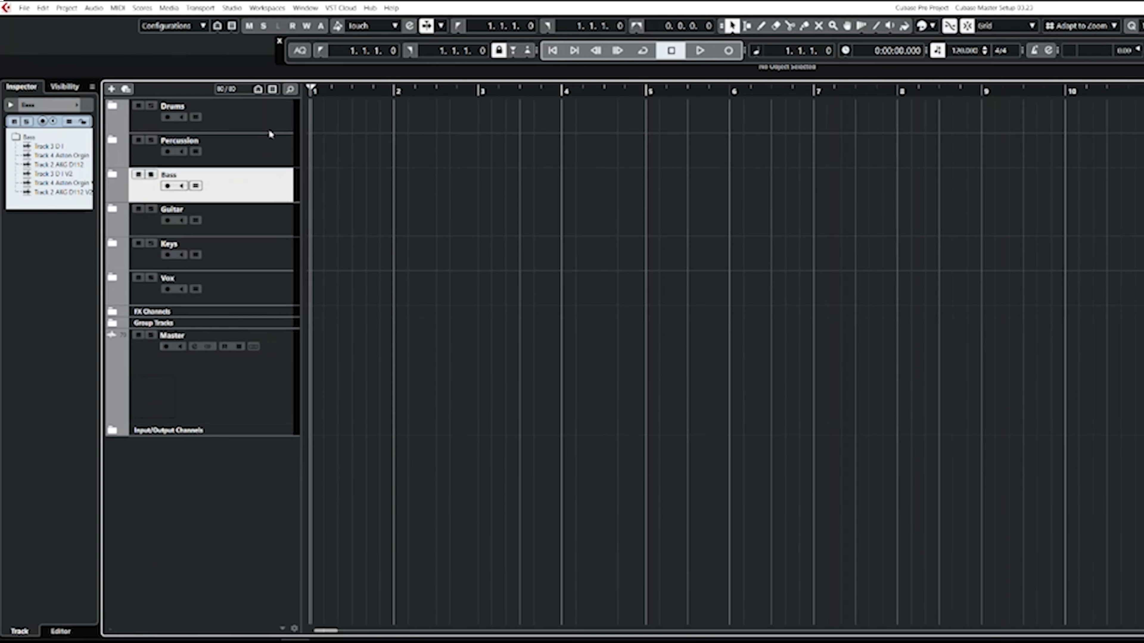
Step: Check the output routing options of Track 1 Kick AKG D112 in the Drums folder, and collapse the folder again
{"action": "left_click", "coordinate": [269, 131]}
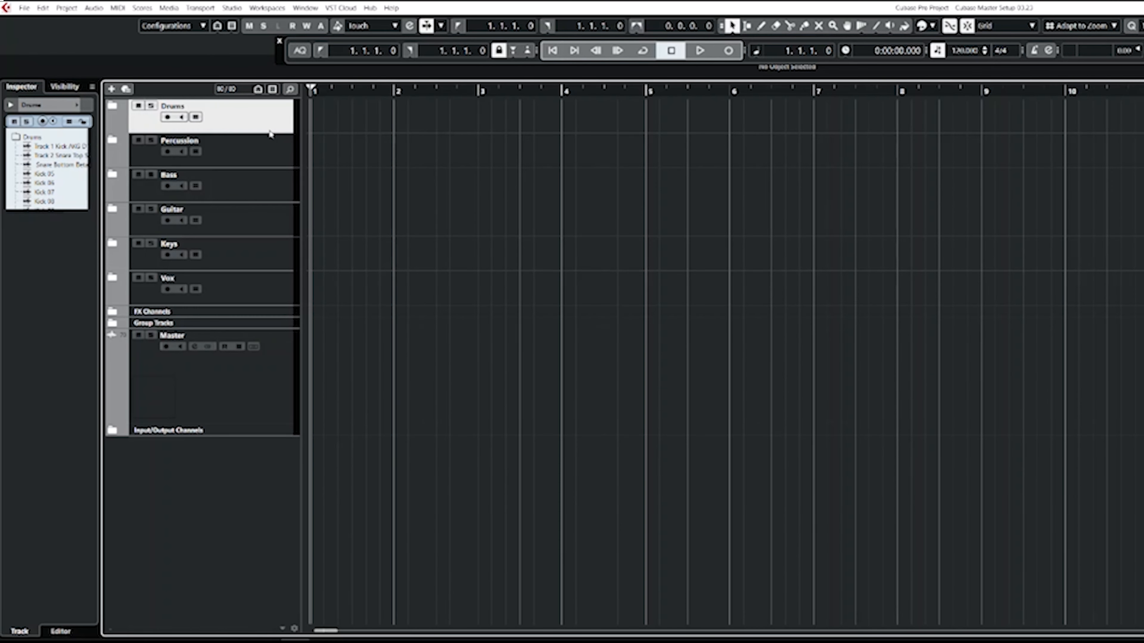
{"action": "left_click", "coordinate": [112, 106]}
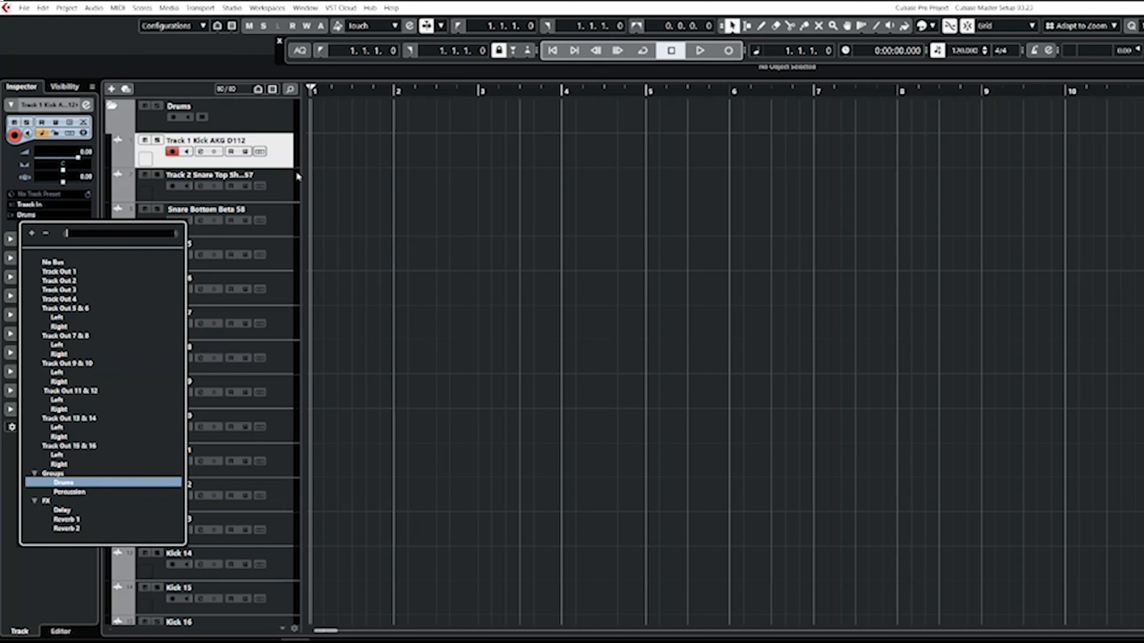
{"action": "left_click", "coordinate": [274, 165]}
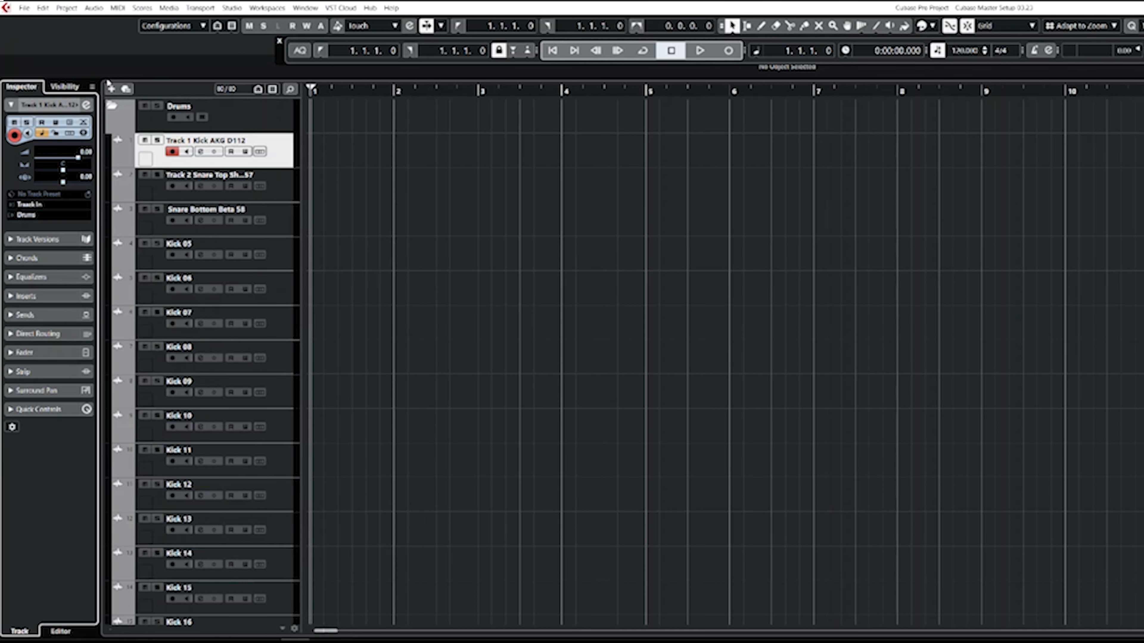
{"action": "left_click", "coordinate": [112, 109]}
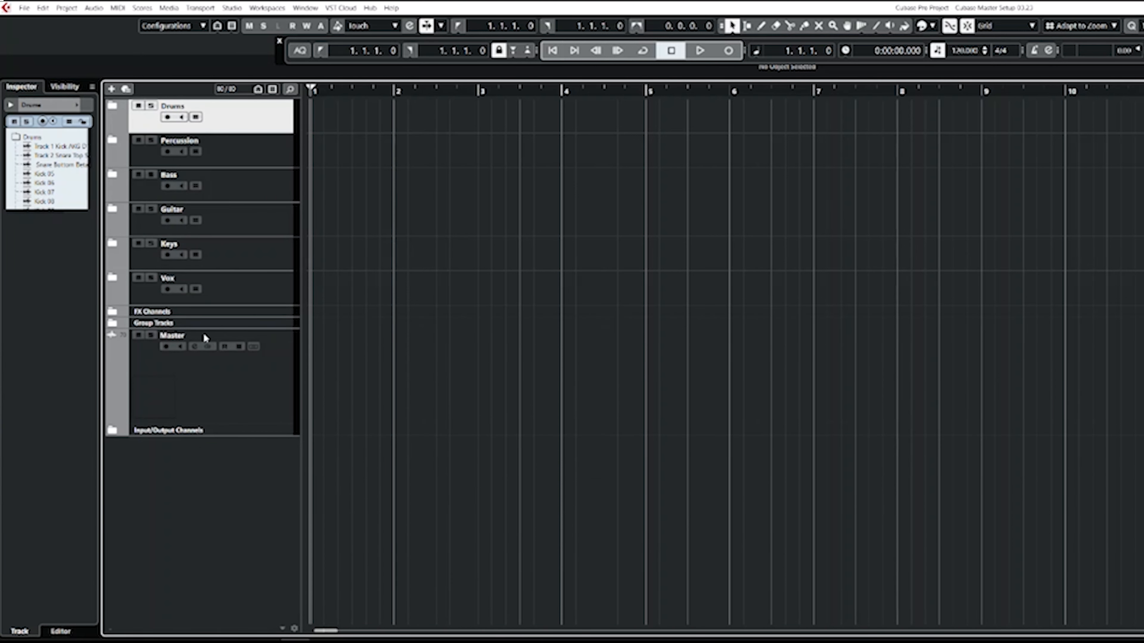
Step: Expand the FX Channels and Group Tracks folders and select the Drums group track
{"action": "left_click", "coordinate": [112, 312]}
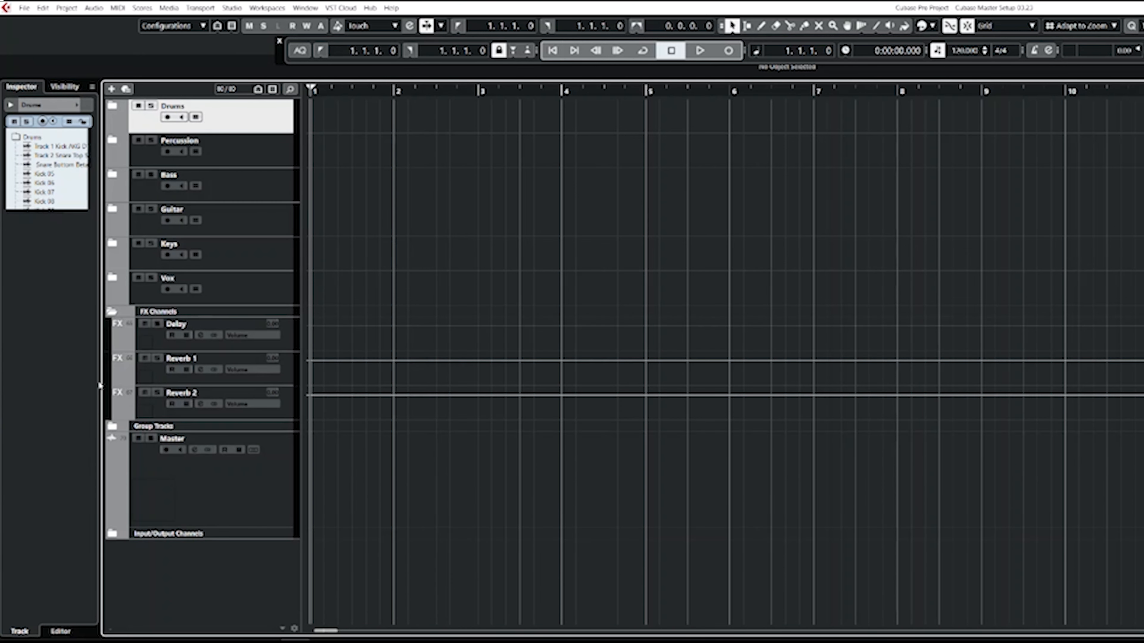
{"action": "left_click", "coordinate": [112, 426]}
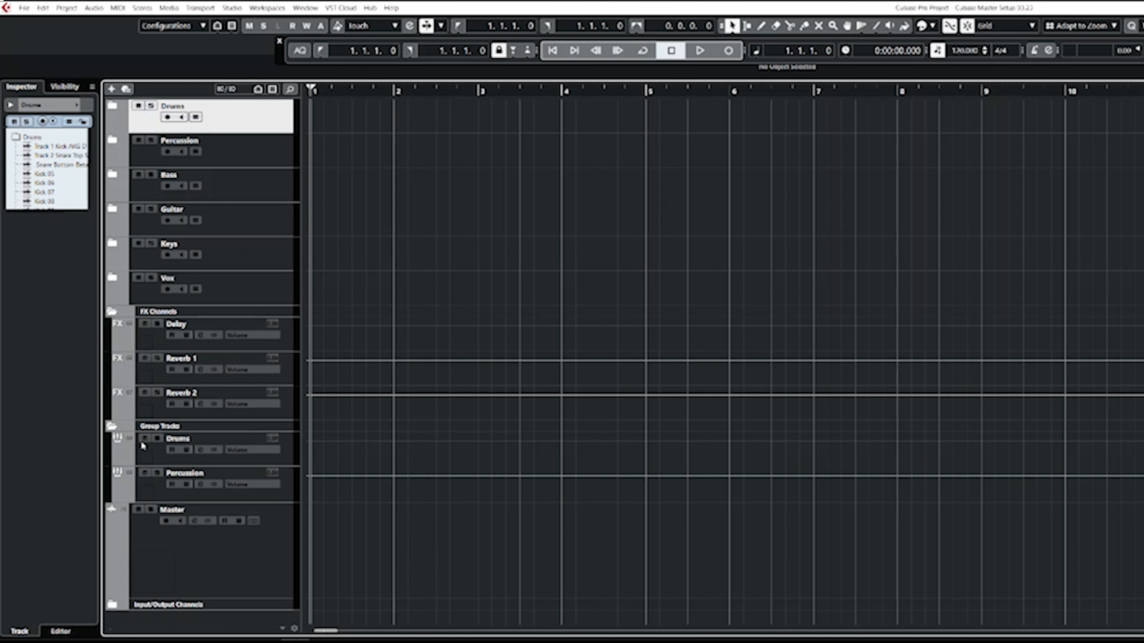
{"action": "left_click", "coordinate": [152, 457]}
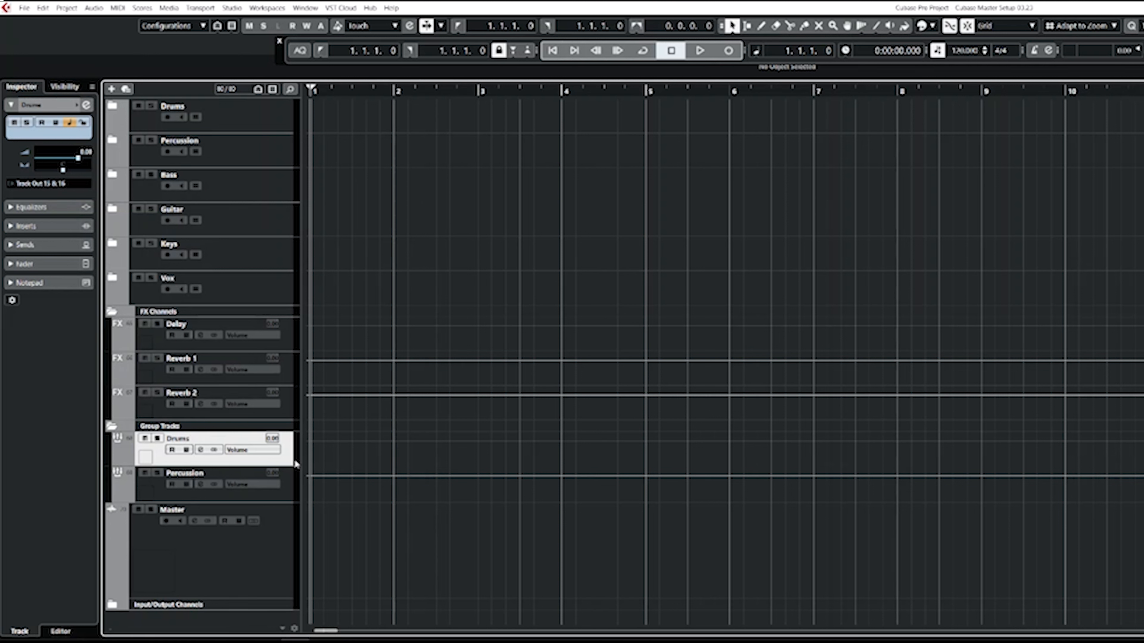
Step: Expand the Bass folder and set the input routing of Track 4 Aston Orgin to Track In 2
{"action": "scroll", "coordinate": [332, 391], "scroll_direction": "down", "scroll_amount": 1}
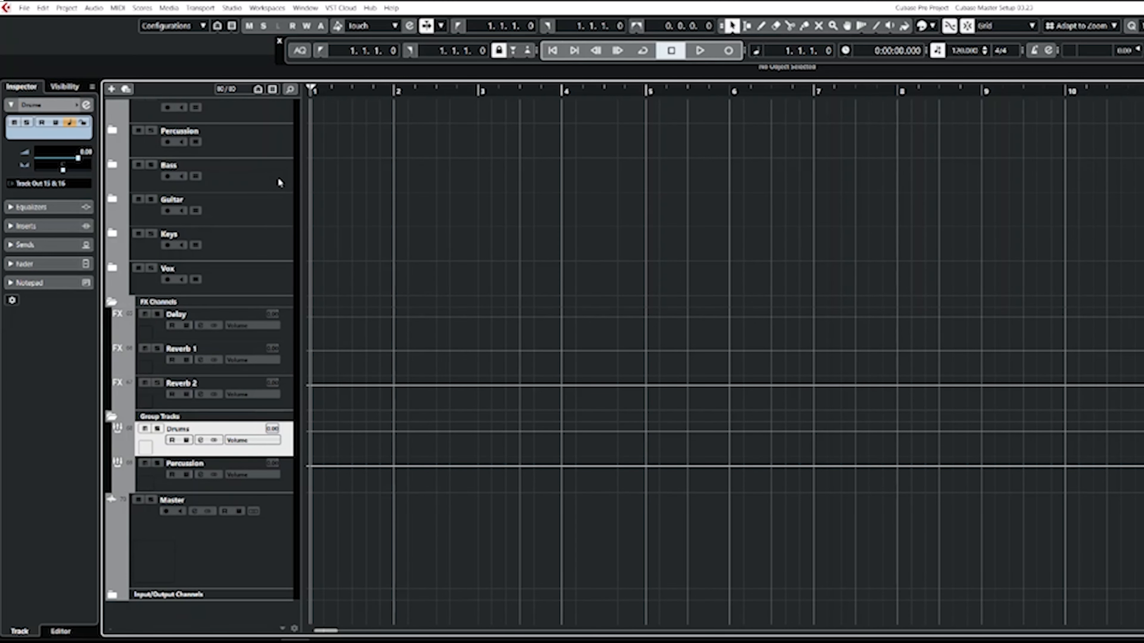
{"action": "left_click", "coordinate": [279, 182]}
{"action": "left_click", "coordinate": [112, 170]}
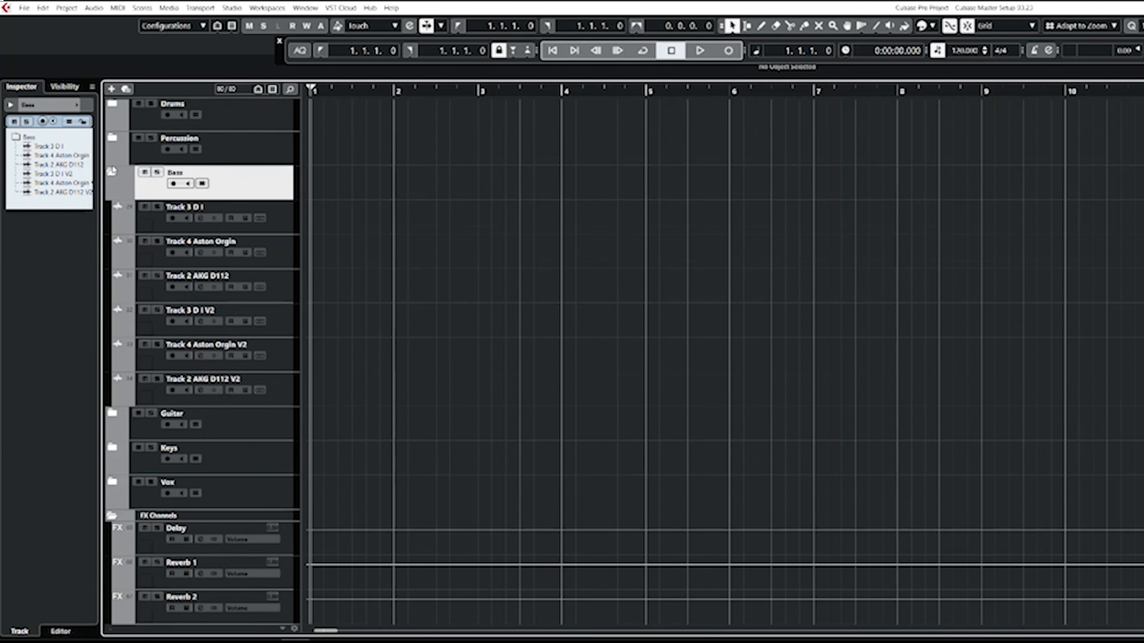
{"action": "left_click", "coordinate": [291, 224]}
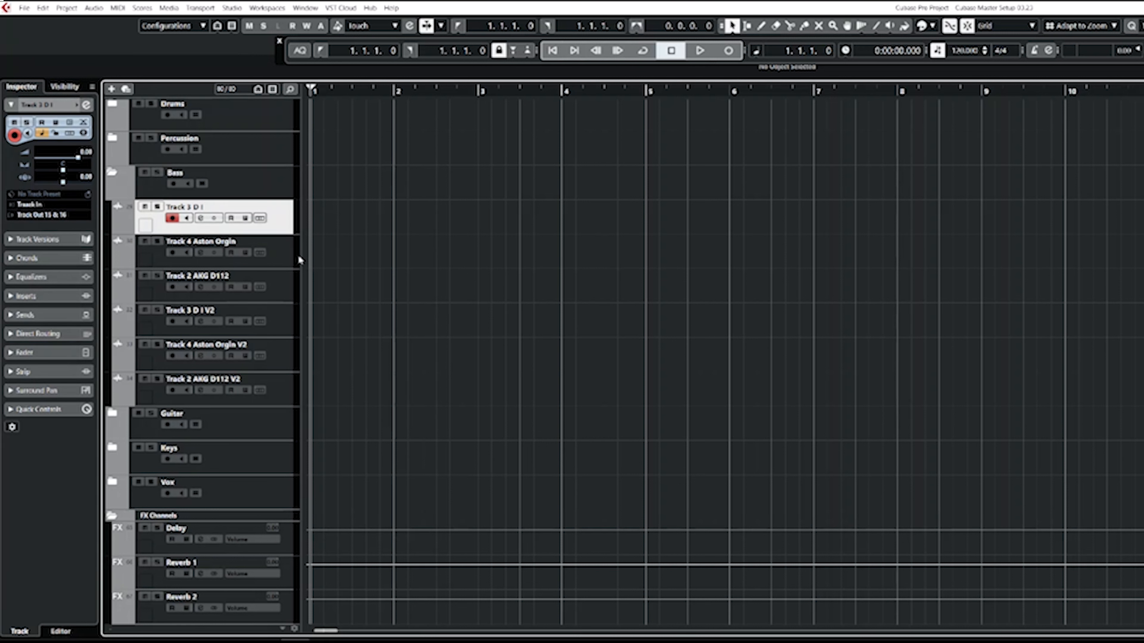
{"action": "left_click", "coordinate": [291, 260]}
{"action": "left_click", "coordinate": [27, 207]}
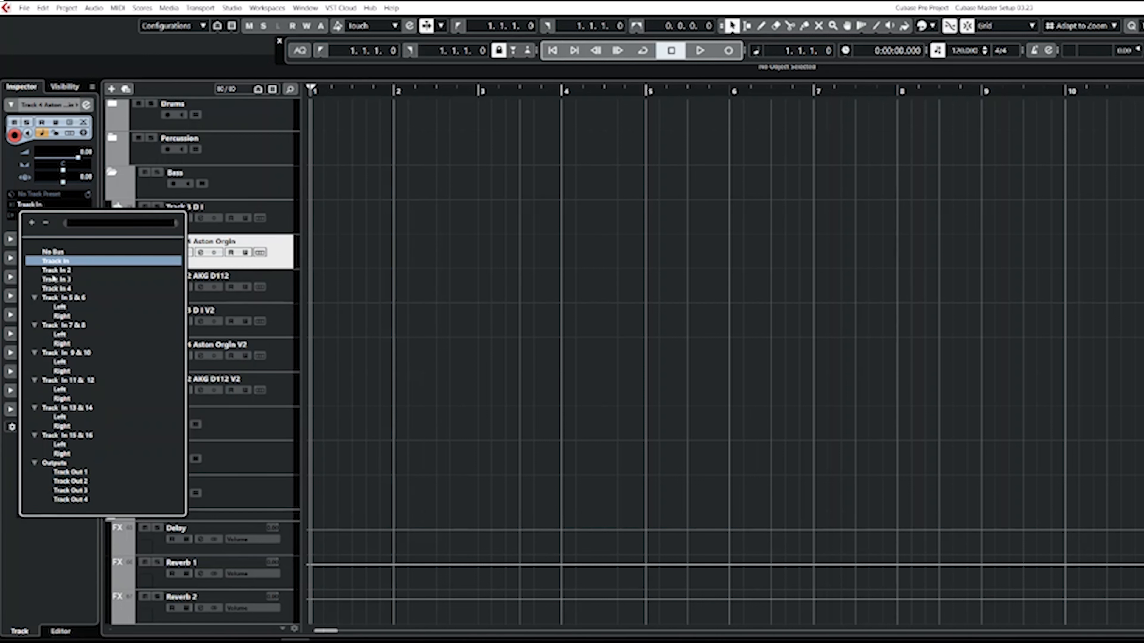
{"action": "left_click", "coordinate": [53, 273]}
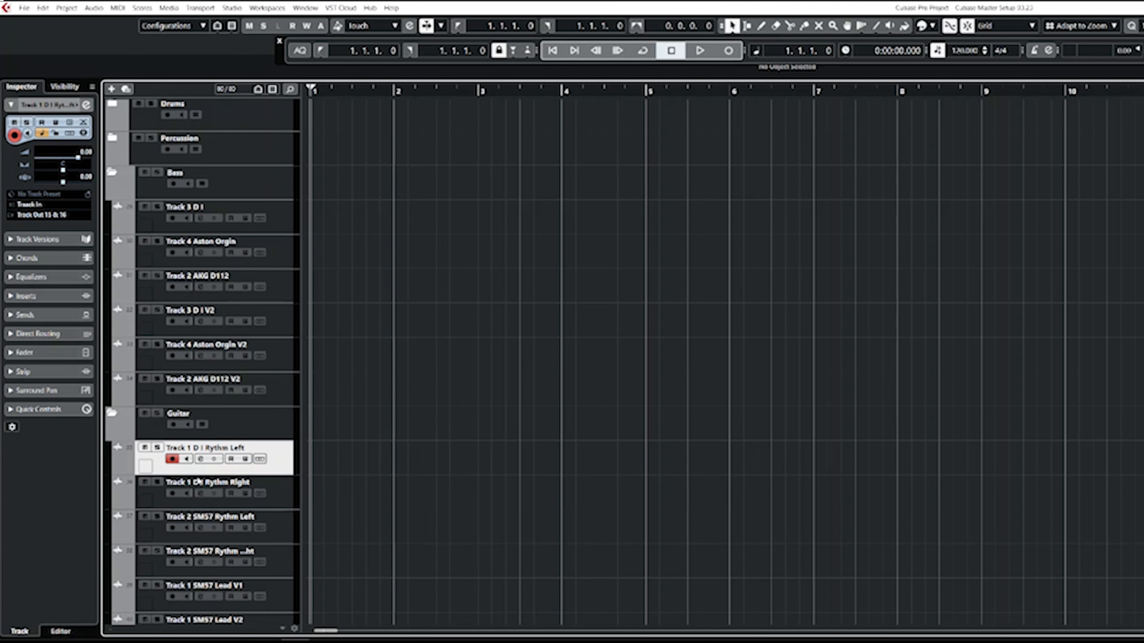
Step: Open the channel settings of Track 1 D I Rythm Left and add an active send to Reverb 1 at level -2.84
{"action": "left_click", "coordinate": [200, 460]}
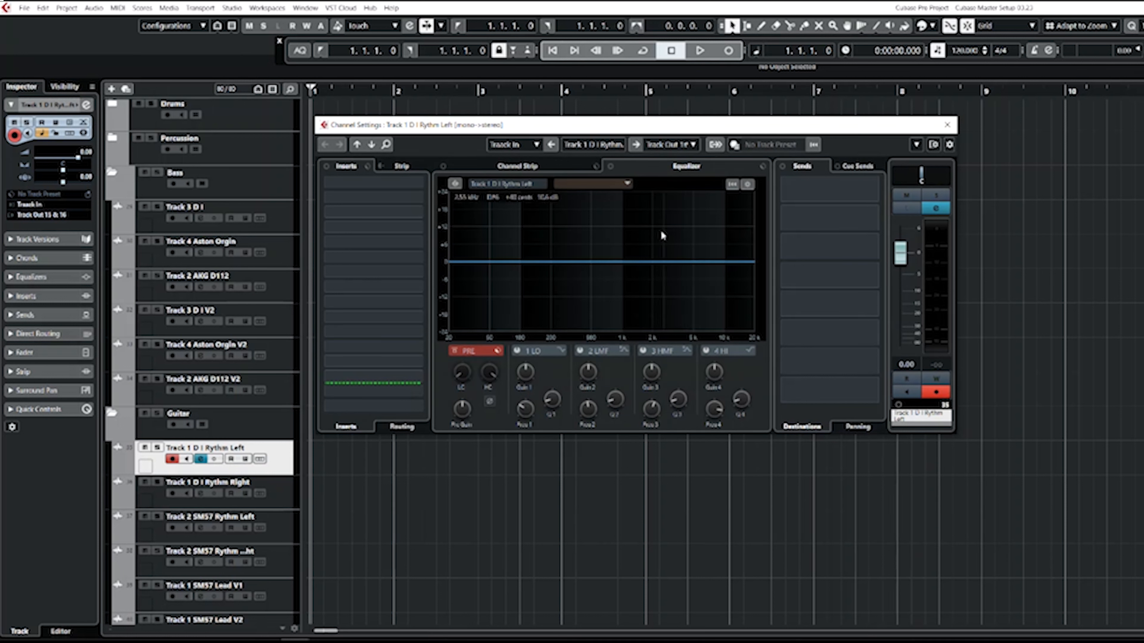
{"action": "left_click", "coordinate": [798, 193]}
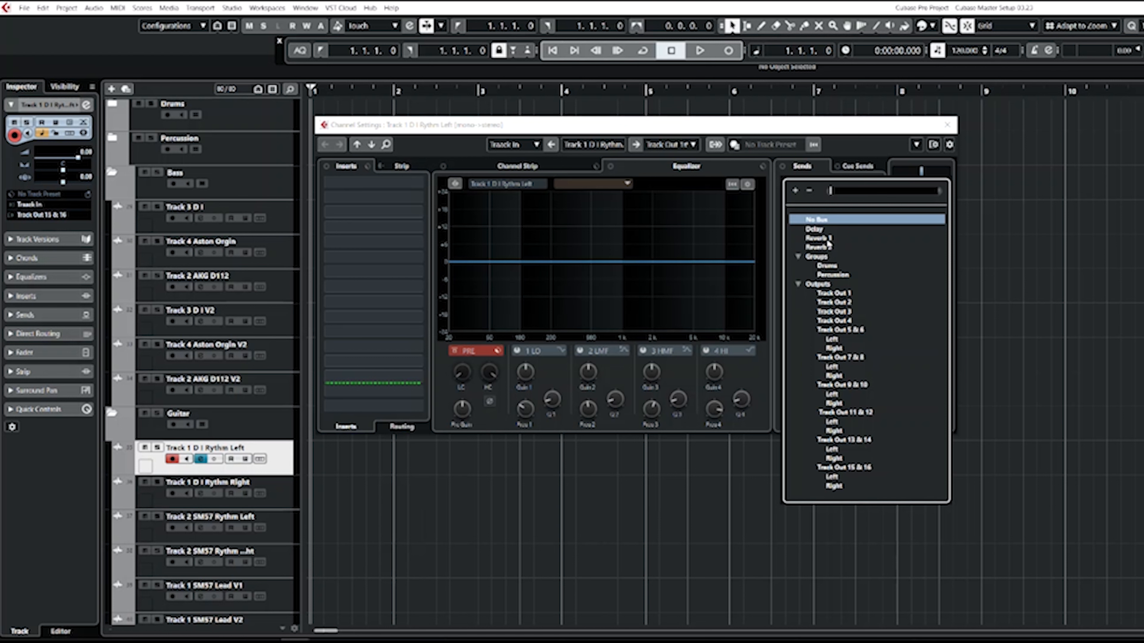
{"action": "left_click", "coordinate": [818, 239]}
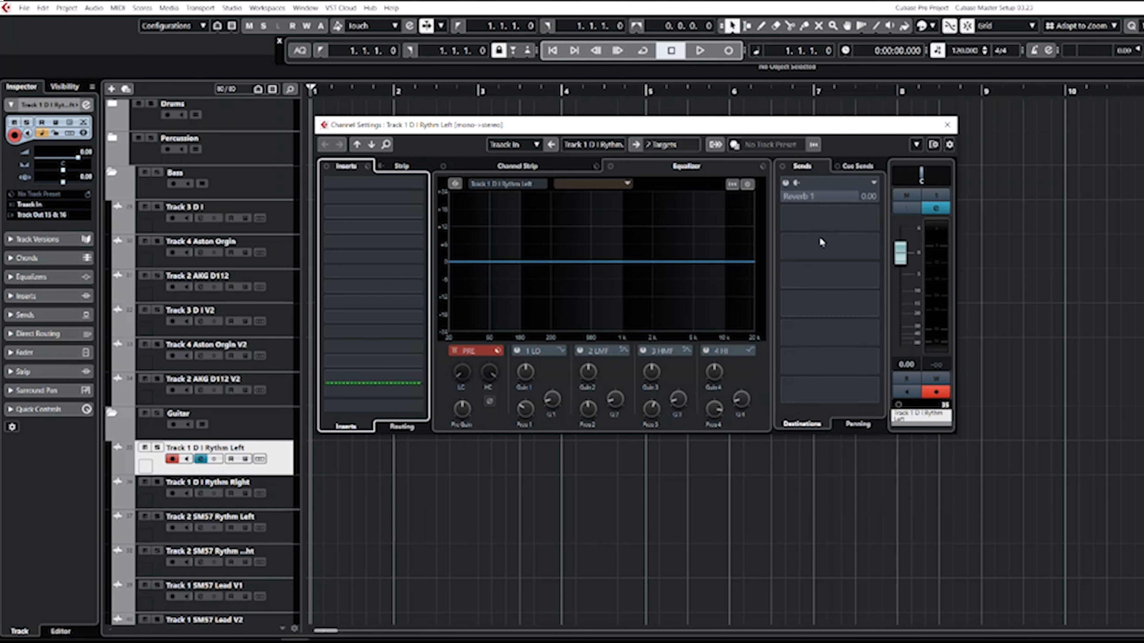
{"action": "left_click", "coordinate": [785, 183]}
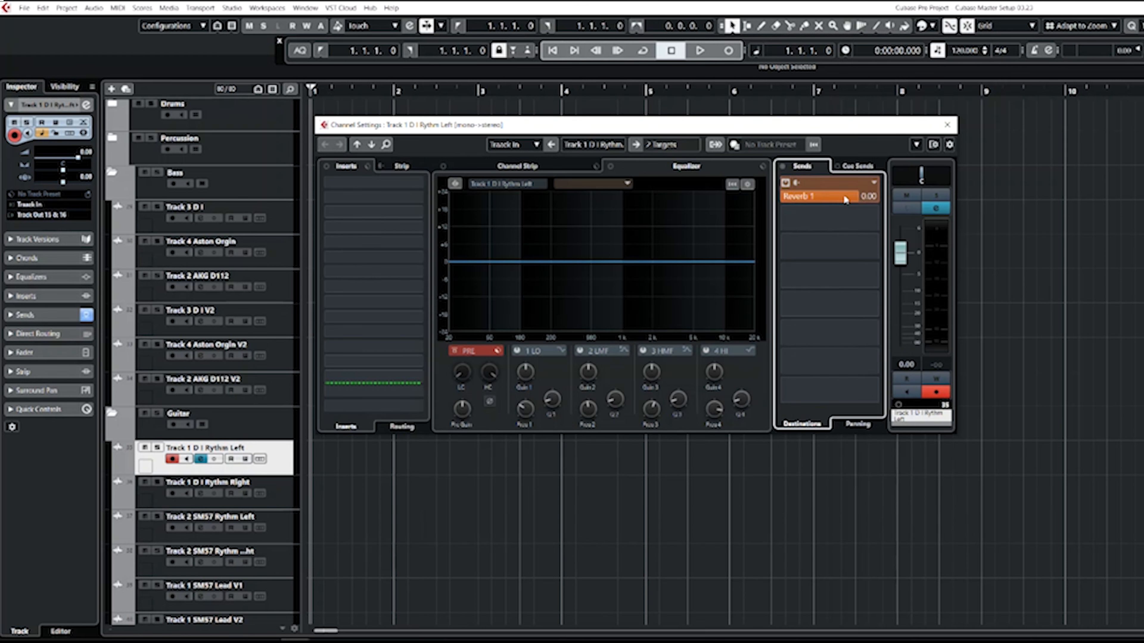
{"action": "left_click_drag", "start_coordinate": [859, 196], "coordinate": [829, 209]}
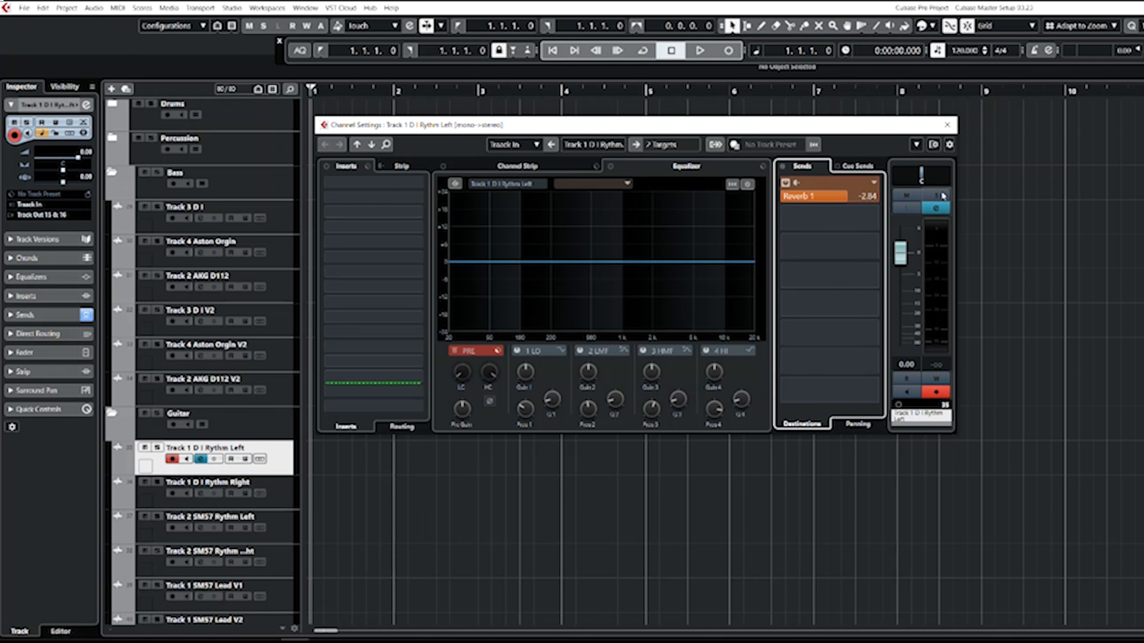
Step: Solo the Track 1 D I Rythm Left channel, set its Reverb 1 send level to -8.45, and close the channel settings
{"action": "left_click", "coordinate": [933, 199]}
{"action": "left_click", "coordinate": [932, 198]}
{"action": "left_click", "coordinate": [907, 196]}
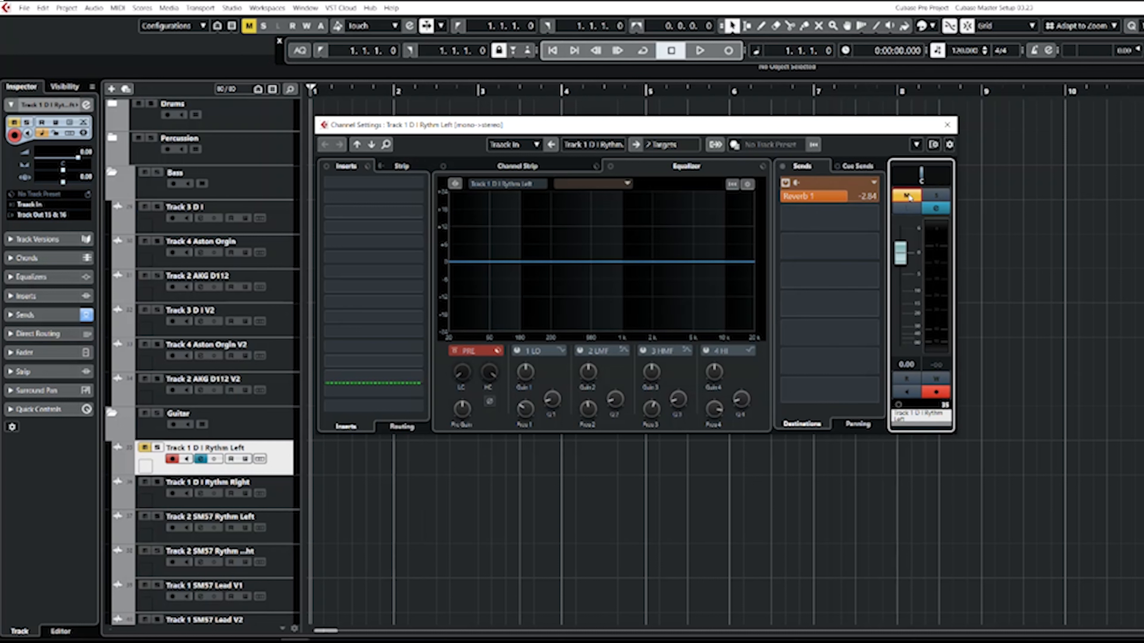
{"action": "left_click", "coordinate": [914, 197]}
{"action": "left_click", "coordinate": [934, 196]}
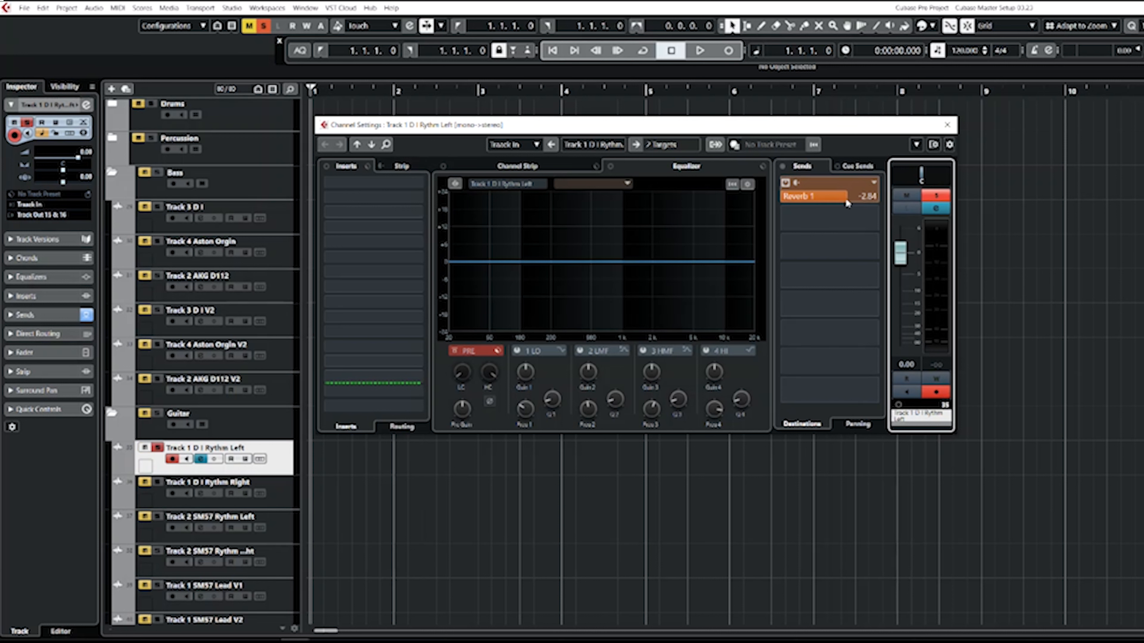
{"action": "left_click_drag", "start_coordinate": [845, 202], "coordinate": [812, 211]}
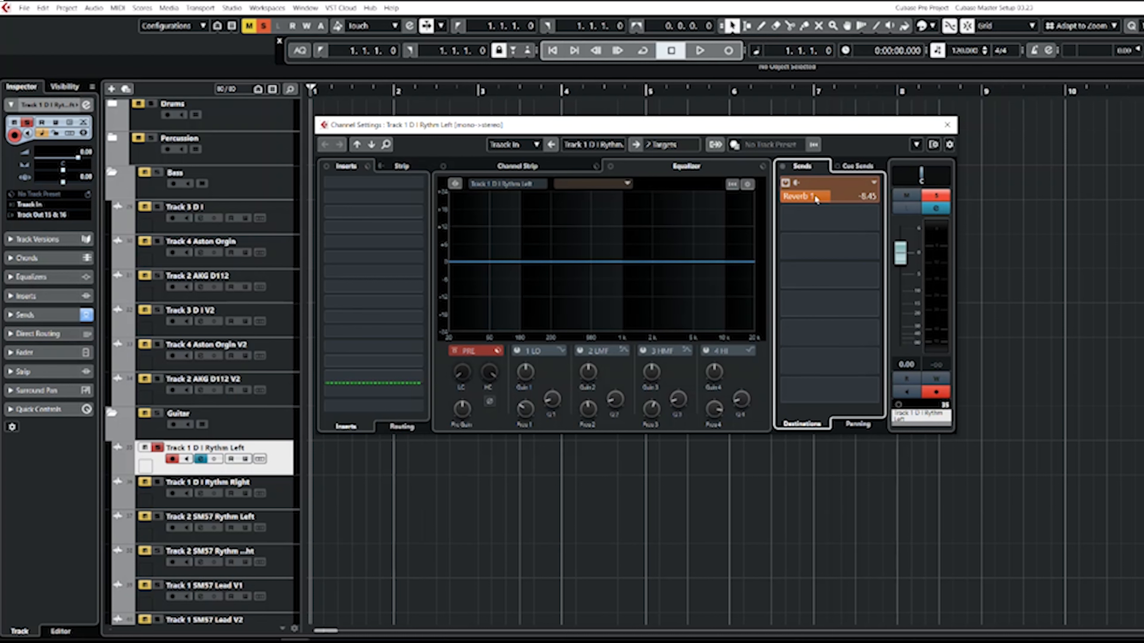
{"action": "left_click", "coordinate": [947, 125]}
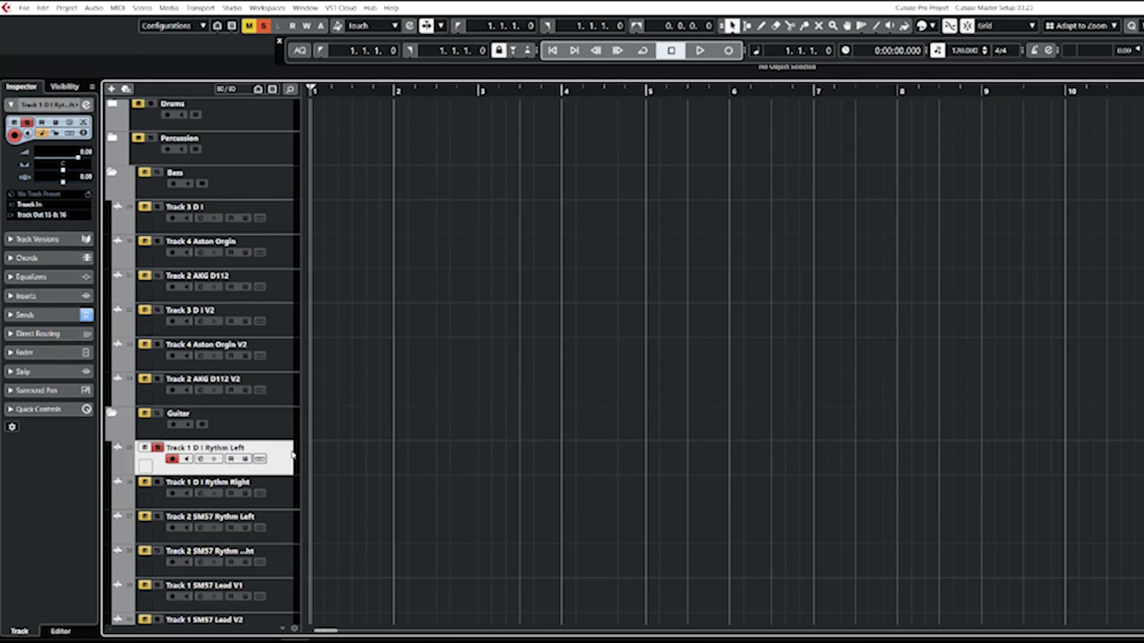
Step: Select the Reverb 1 effect track in the FX Channels folder
{"action": "left_click", "coordinate": [293, 438]}
{"action": "left_click", "coordinate": [291, 464]}
{"action": "scroll", "coordinate": [444, 498], "scroll_direction": "down", "scroll_amount": 10}
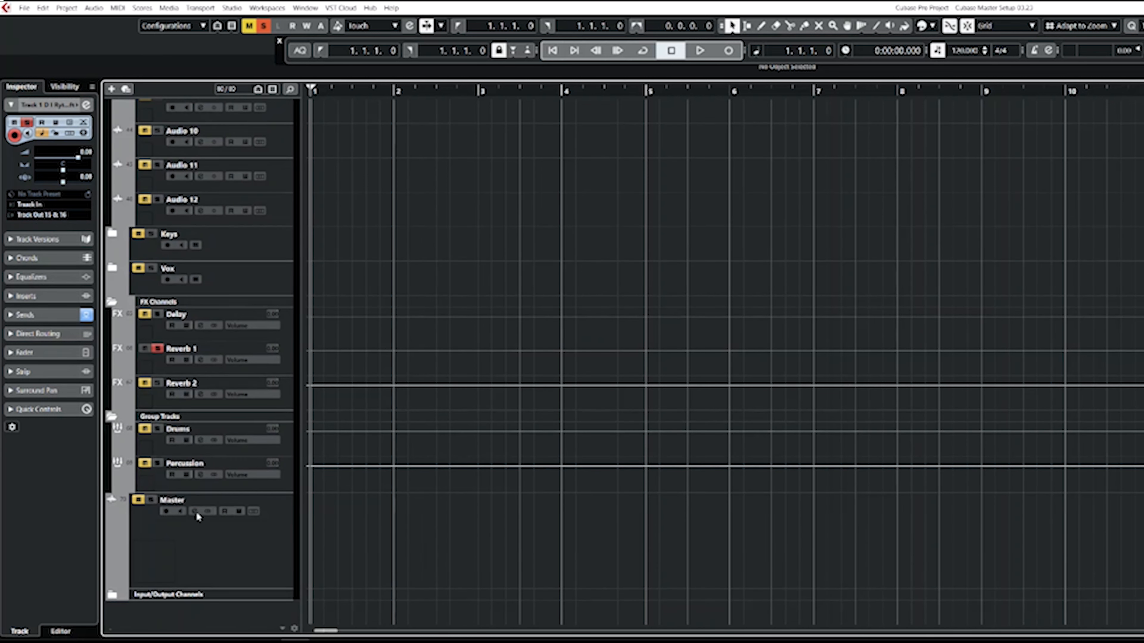
{"action": "left_click", "coordinate": [293, 367]}
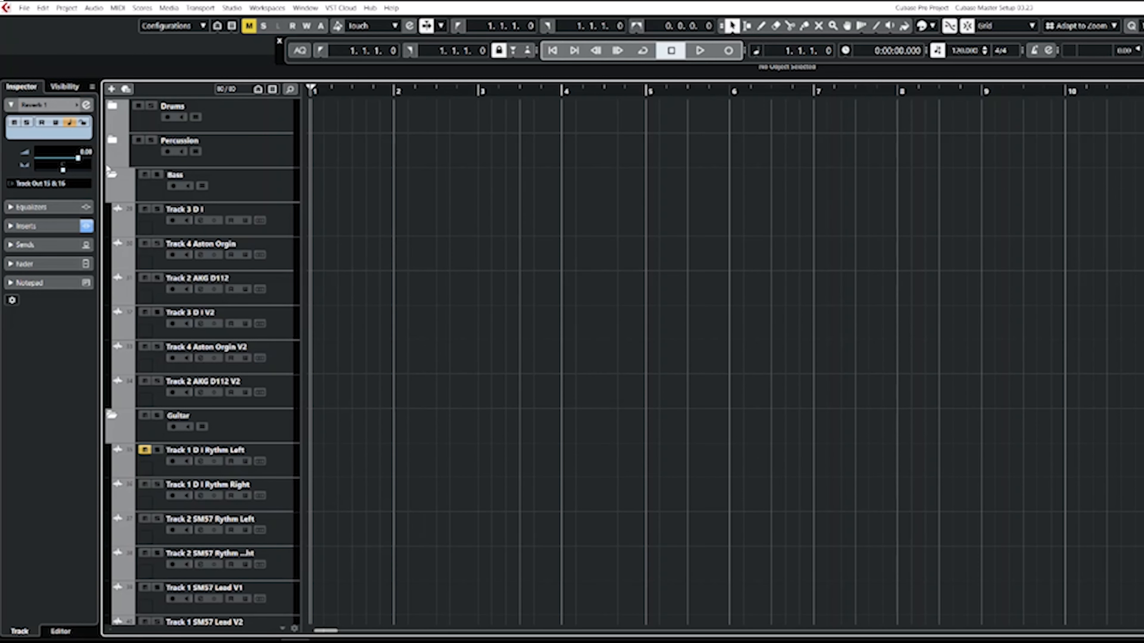
Step: Collapse the Bass, Guitar, FX Channels and Group Tracks folders in the track list
{"action": "left_click", "coordinate": [112, 174]}
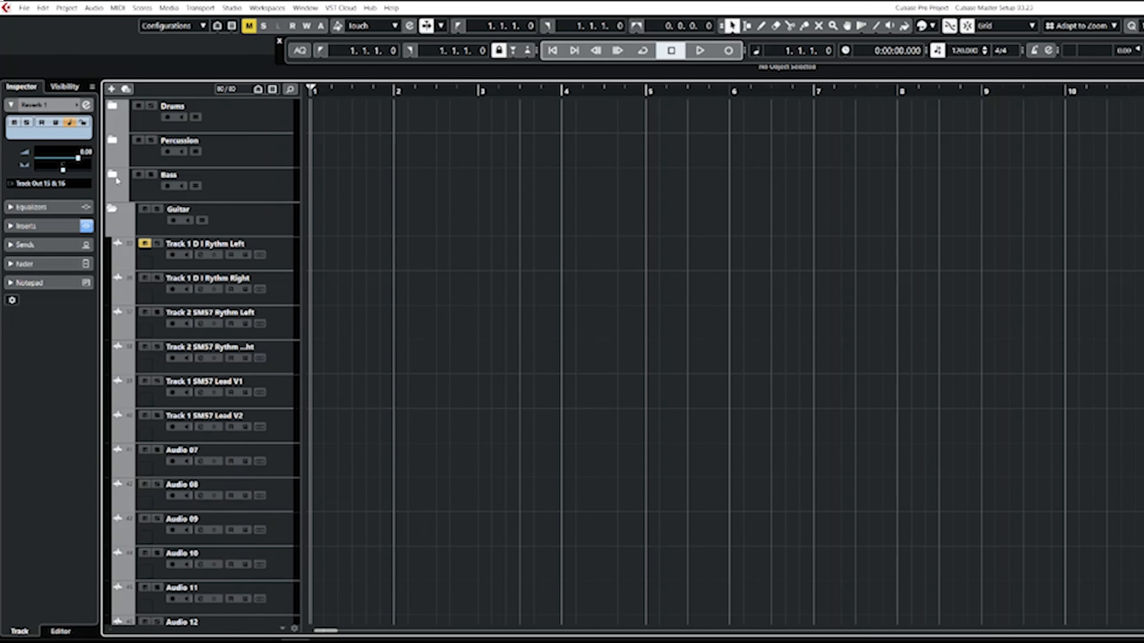
{"action": "left_click", "coordinate": [112, 209]}
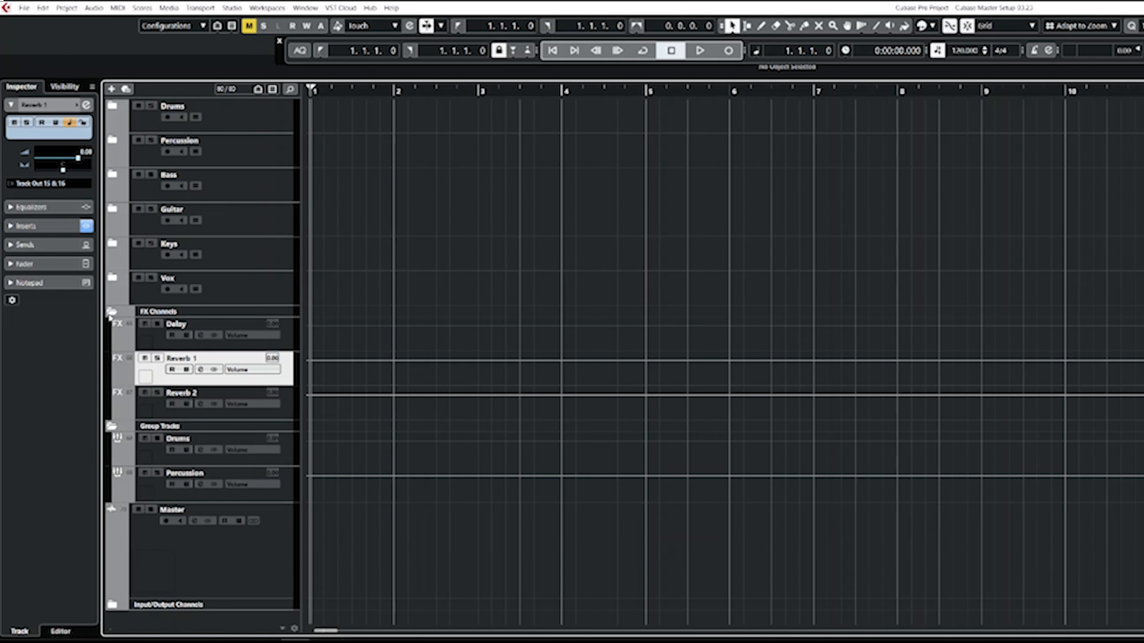
{"action": "left_click", "coordinate": [111, 311]}
{"action": "left_click", "coordinate": [109, 328]}
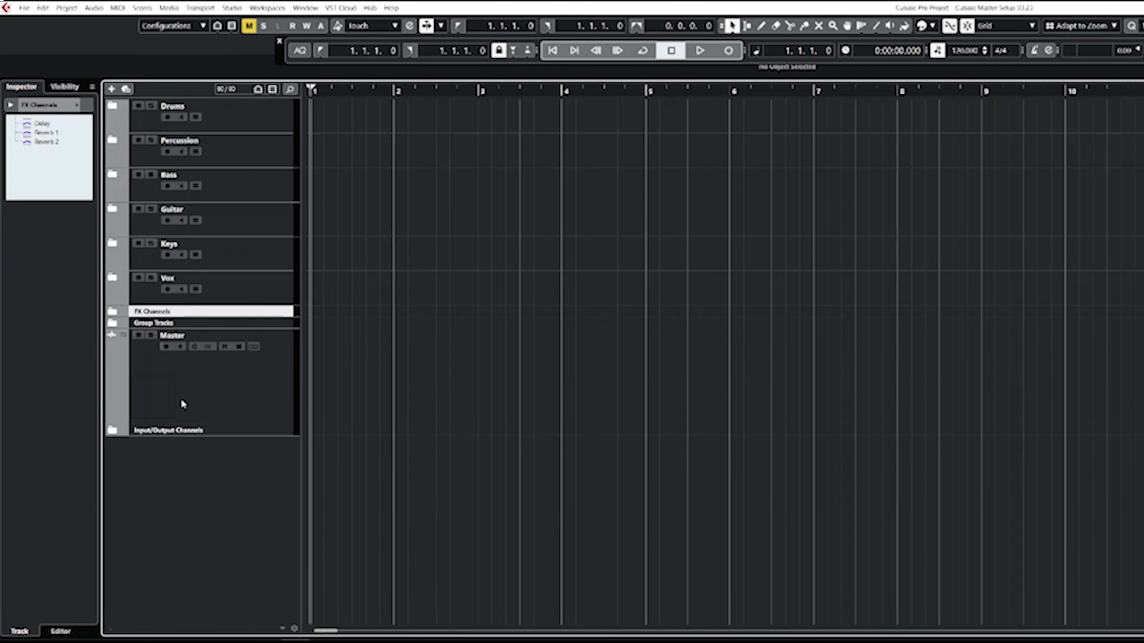